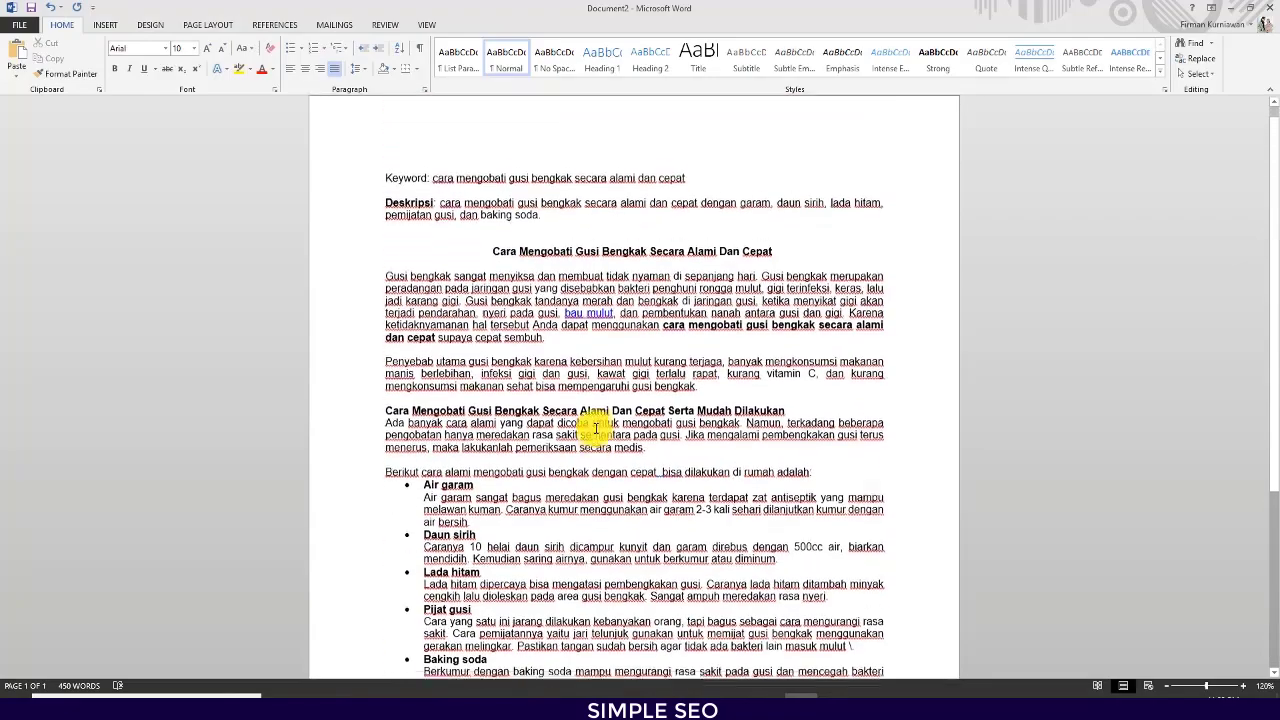
Step: Examine the article from its keyword and description lines to the closing paragraph, focusing on the wording of the centred title
{"action": "scroll", "coordinate": [594, 428], "scroll_direction": "down", "scroll_amount": 4}
{"action": "scroll", "coordinate": [618, 445], "scroll_direction": "up", "scroll_amount": 5}
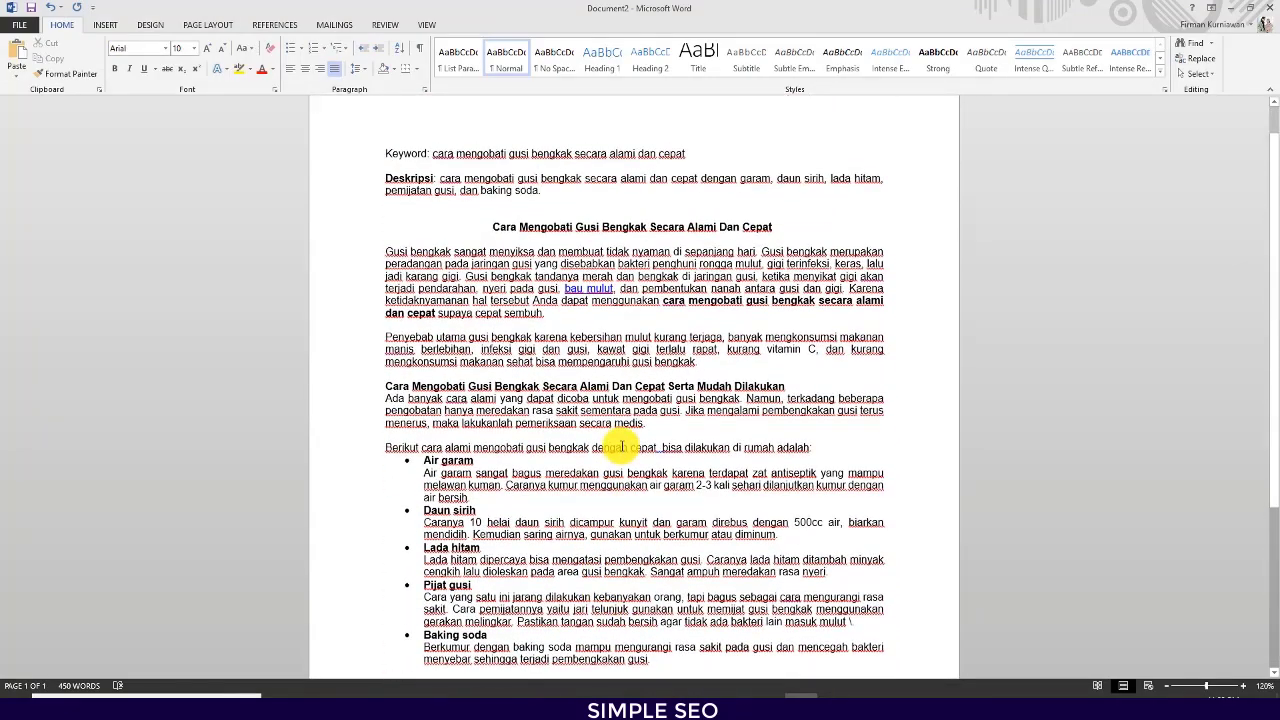
{"action": "scroll", "coordinate": [615, 448], "scroll_direction": "down", "scroll_amount": 4}
{"action": "scroll", "coordinate": [600, 480], "scroll_direction": "down", "scroll_amount": 3}
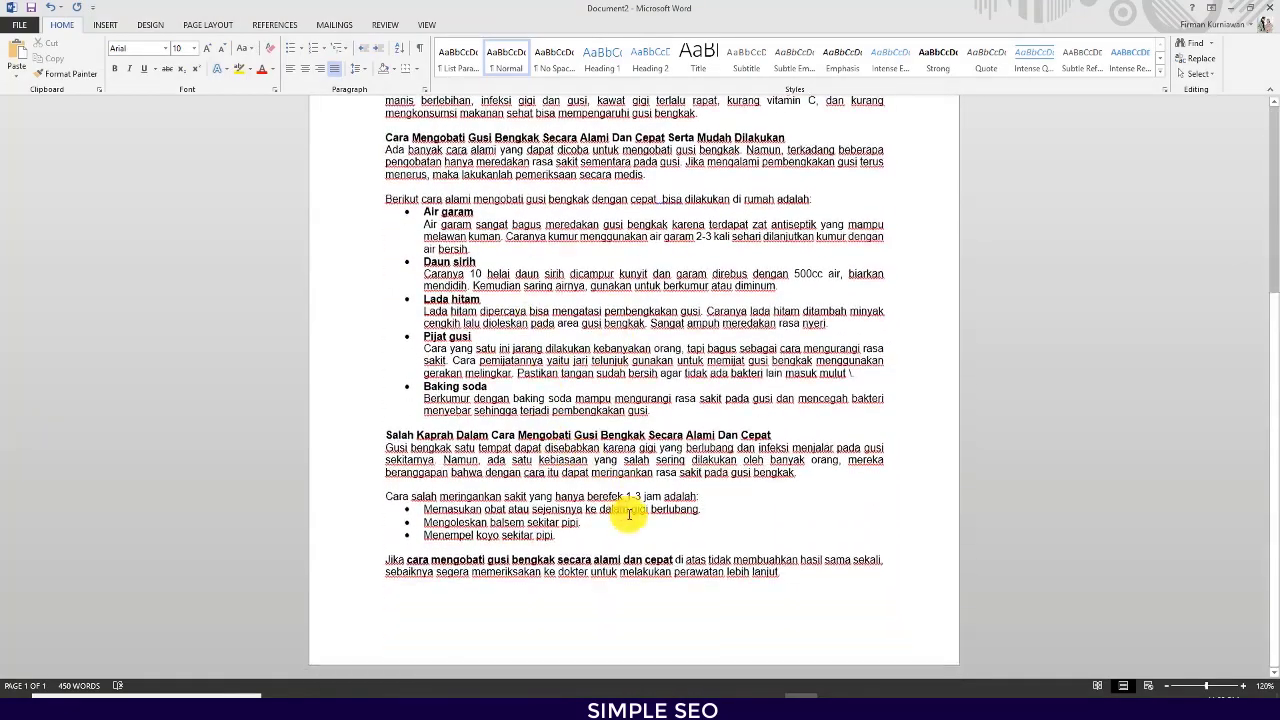
{"action": "scroll", "coordinate": [630, 508], "scroll_direction": "up", "scroll_amount": 7}
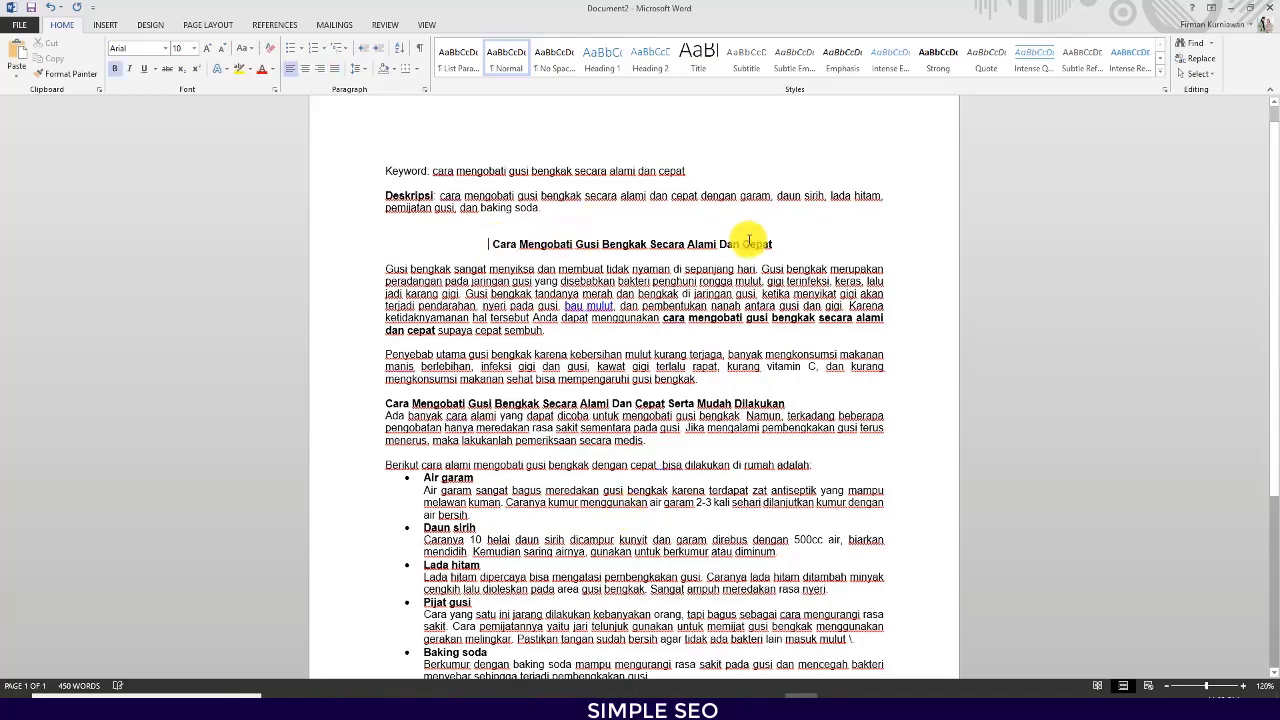
{"action": "left_click_drag", "start_coordinate": [780, 245], "coordinate": [551, 242]}
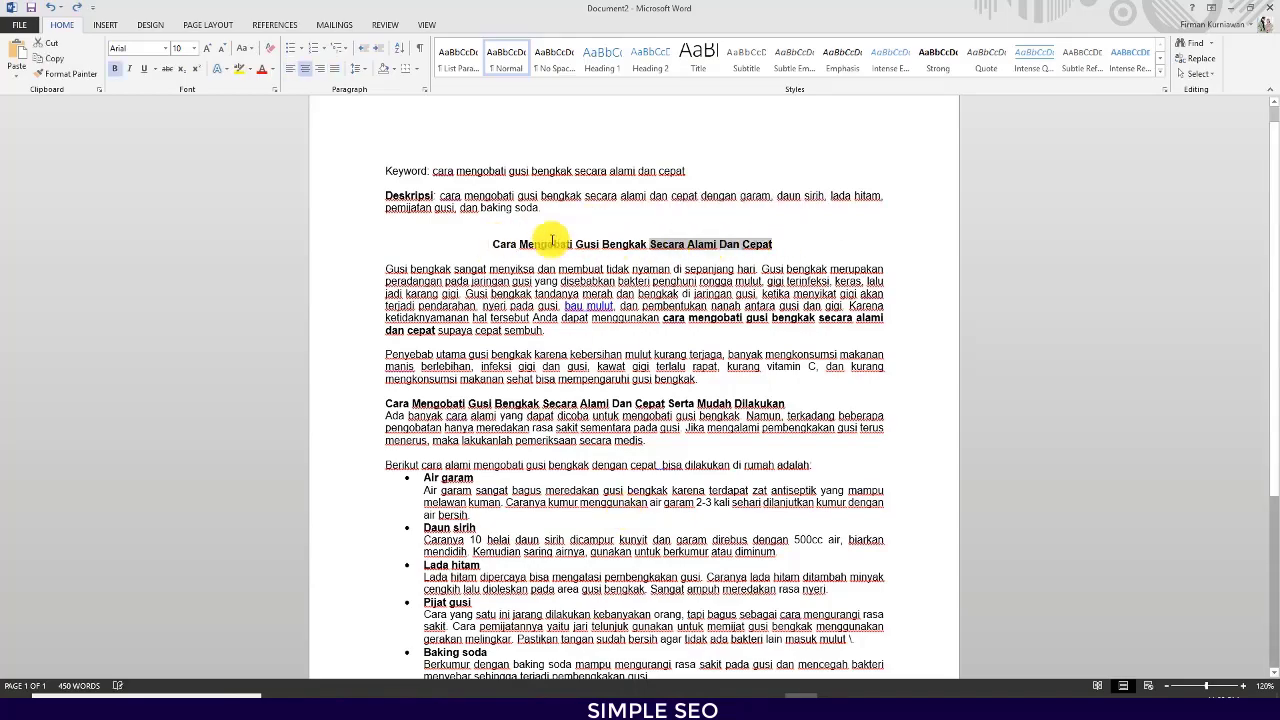
{"action": "left_click", "coordinate": [490, 244]}
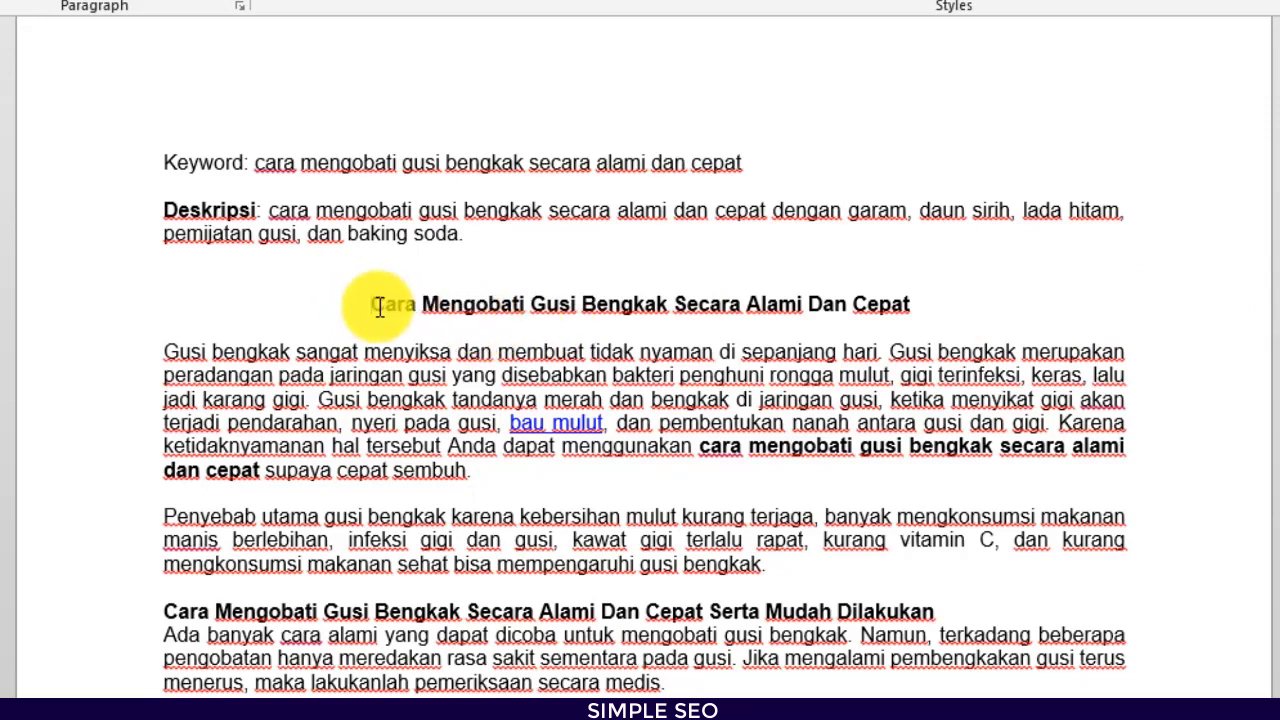
{"action": "left_click_drag", "start_coordinate": [586, 302], "coordinate": [929, 314]}
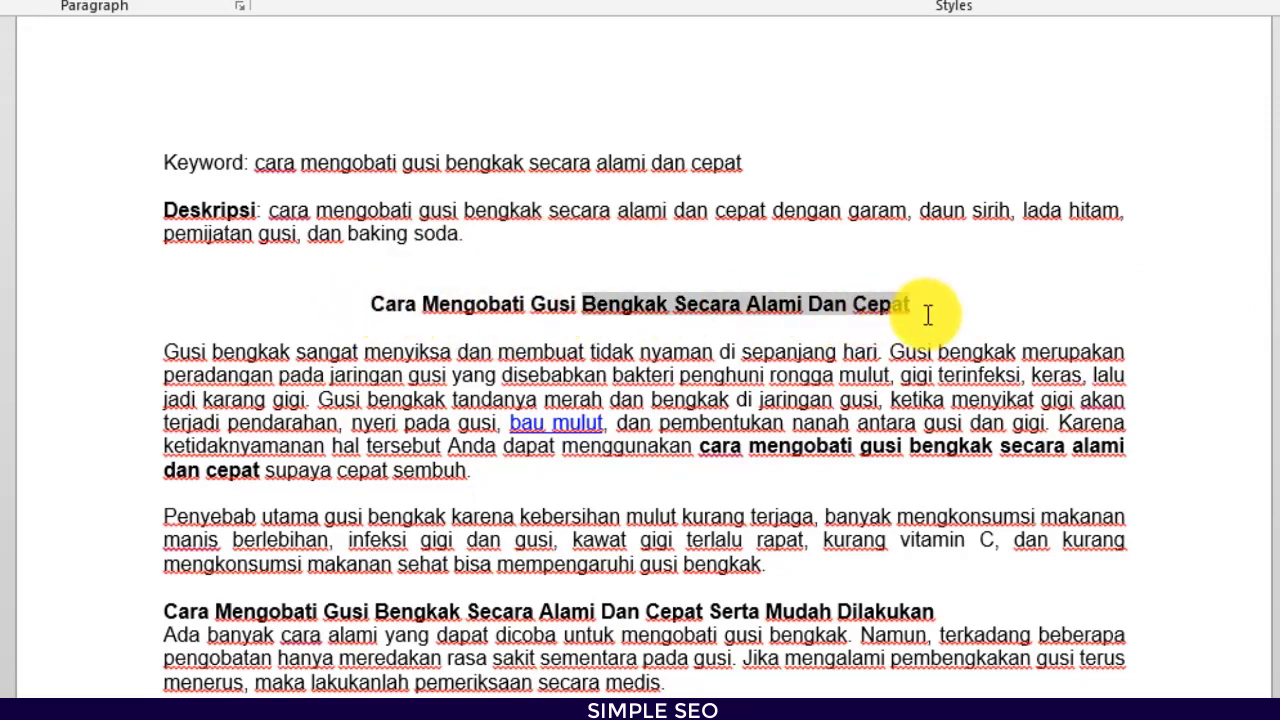
{"action": "left_click", "coordinate": [500, 298]}
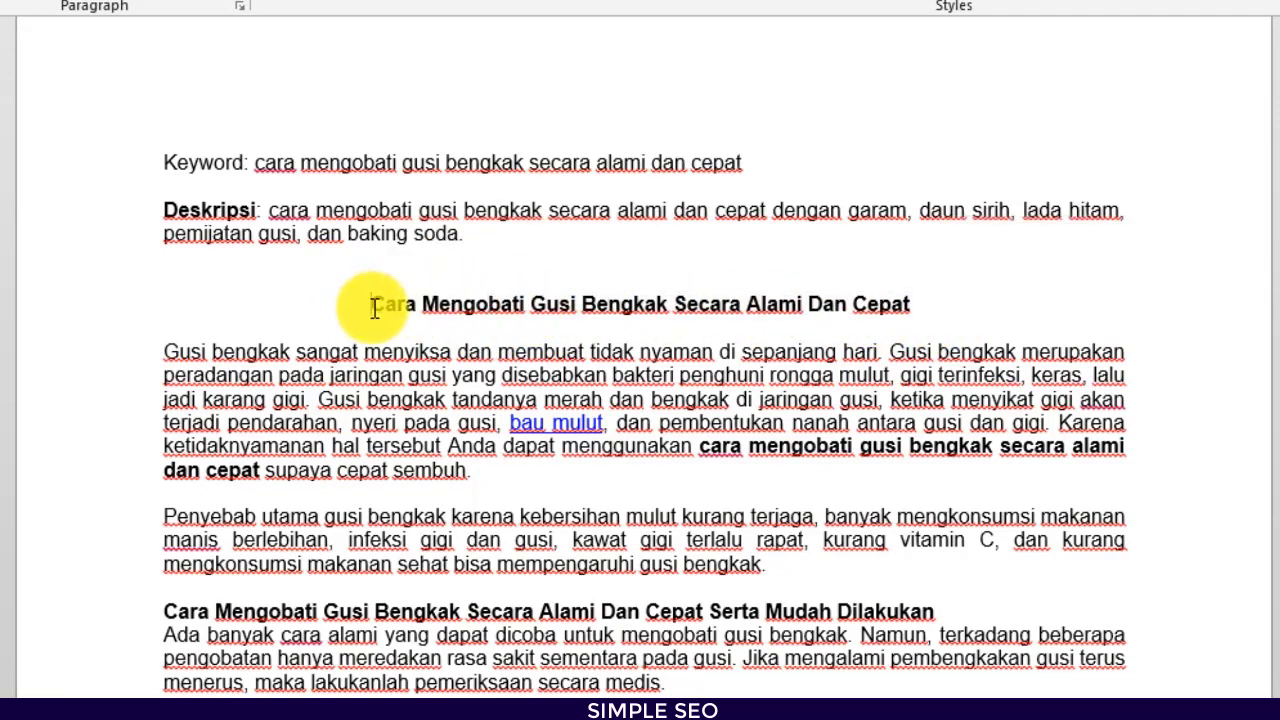
{"action": "left_click_drag", "start_coordinate": [374, 307], "coordinate": [894, 320]}
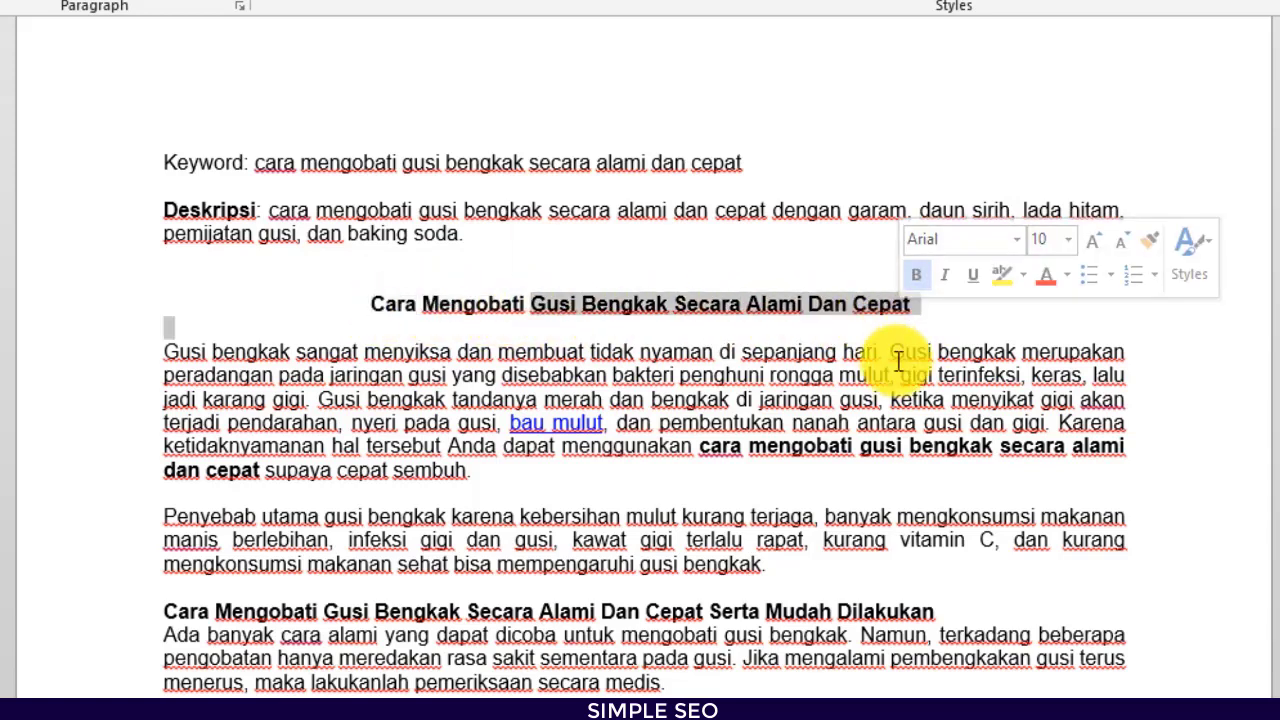
{"action": "left_click", "coordinate": [958, 440]}
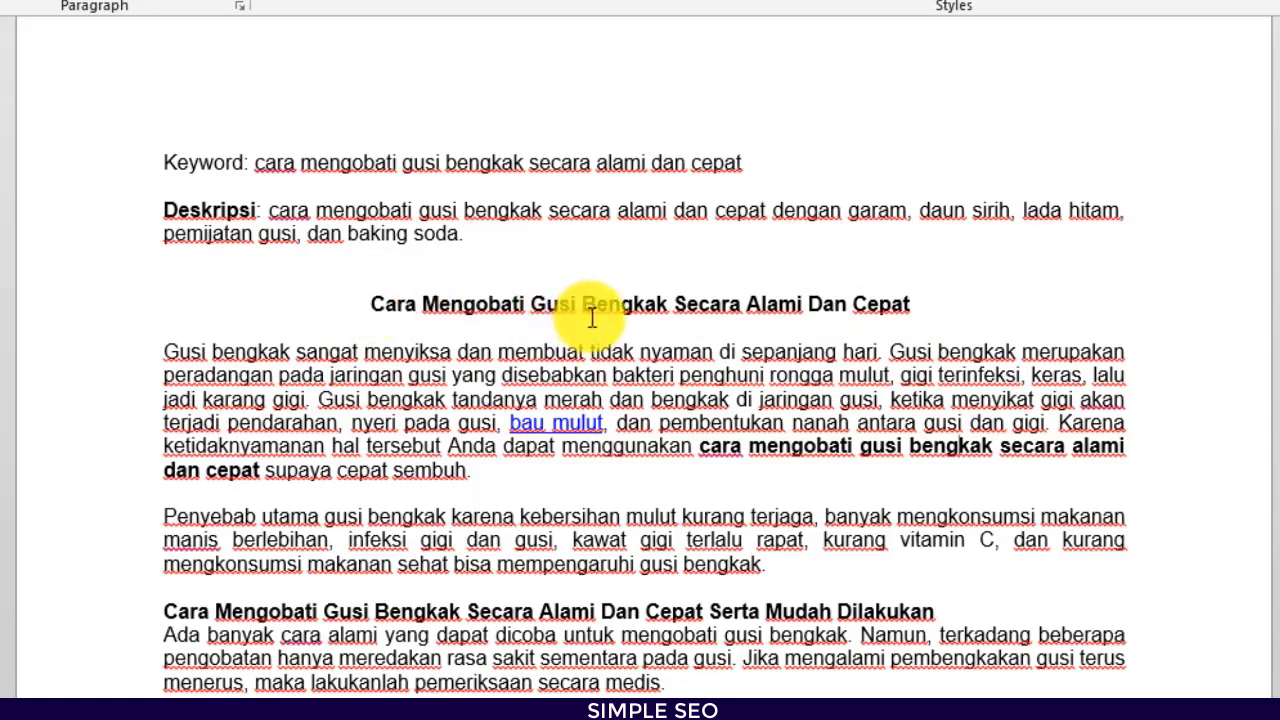
Step: Turn the word "Cara" at the start of the centred title into the spintax group {Cara|Tips|Langkah}
{"action": "left_click", "coordinate": [368, 305]}
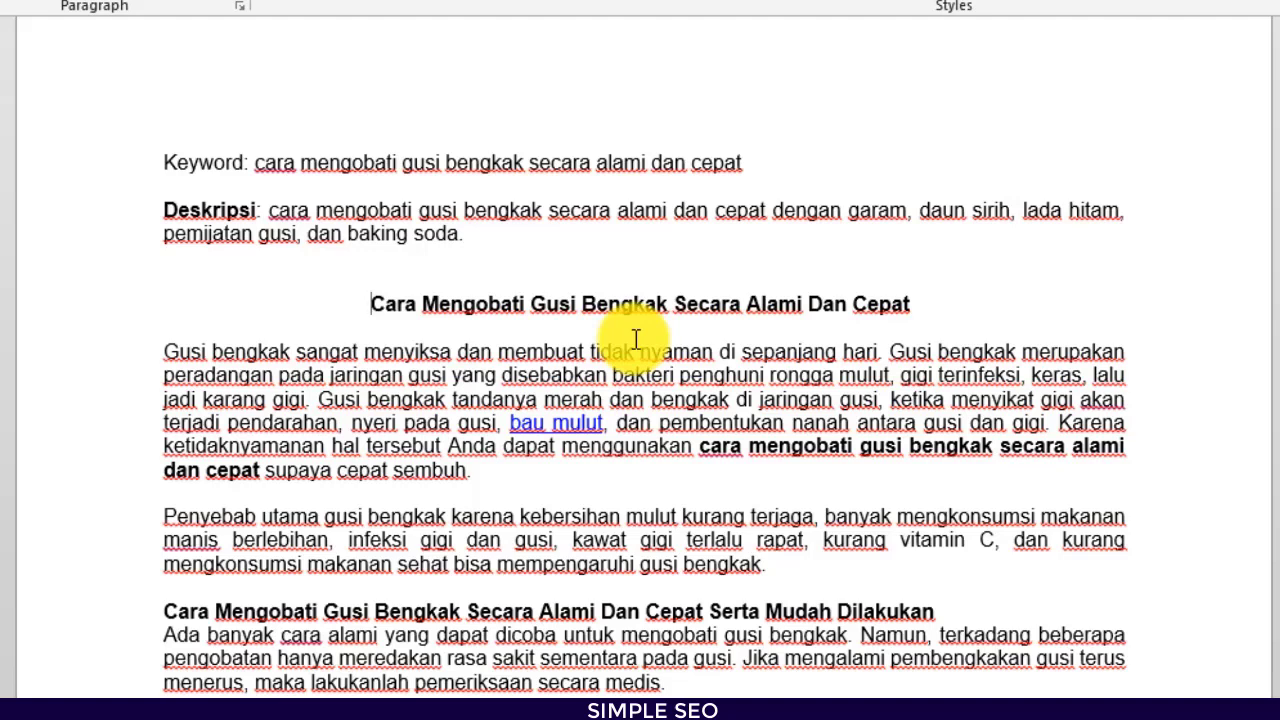
{"action": "type", "text": "["}
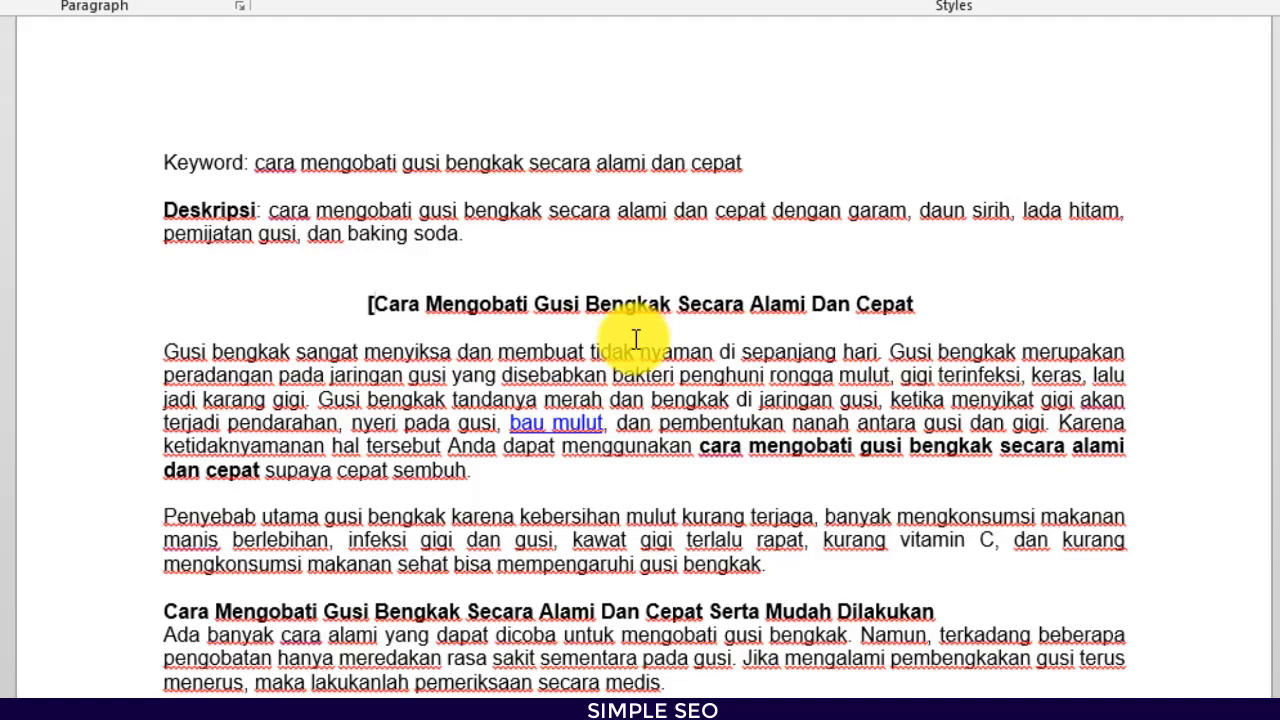
{"action": "key", "text": "BackSpace"}
{"action": "type", "text": "{"}
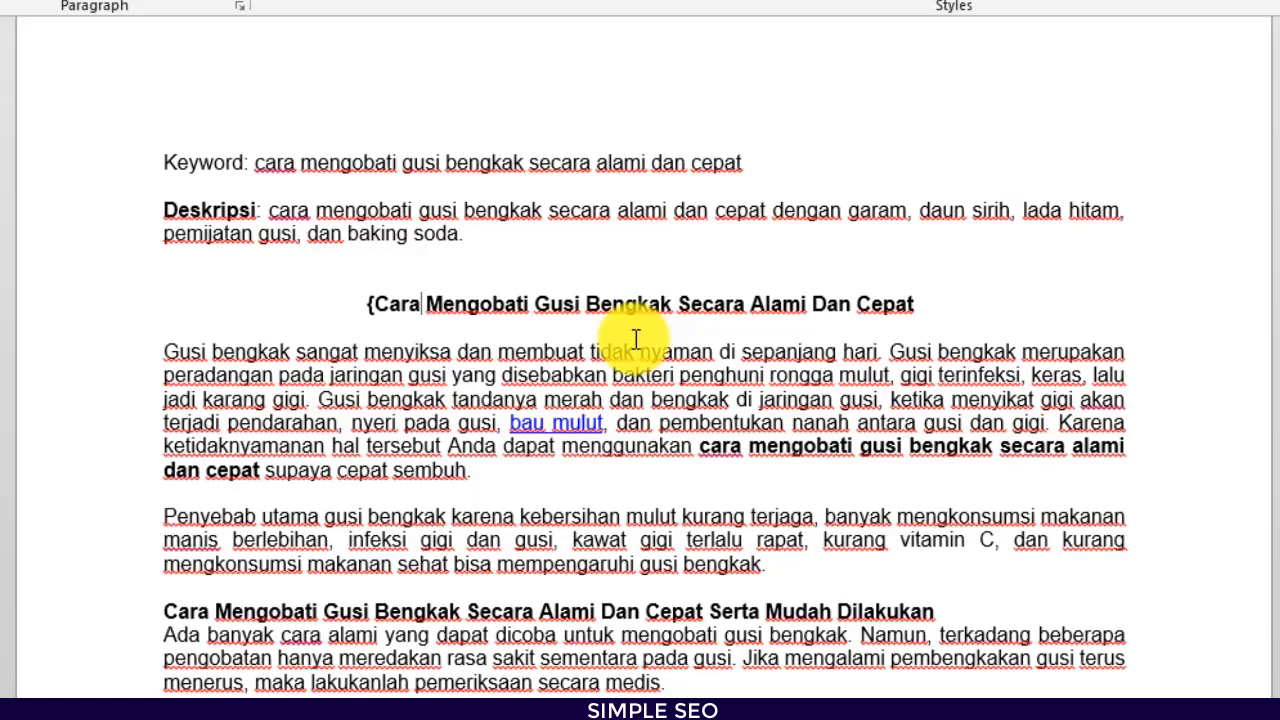
{"action": "type", "text": "|"}
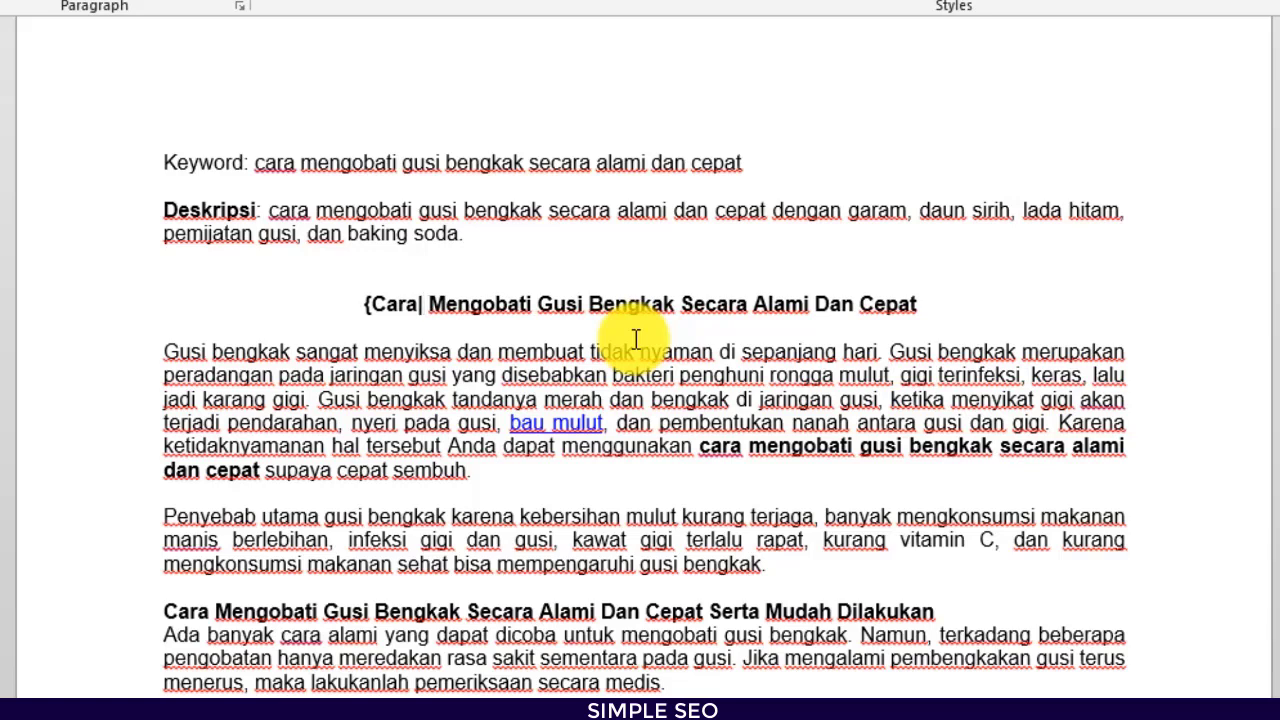
{"action": "type", "text": "Tips"}
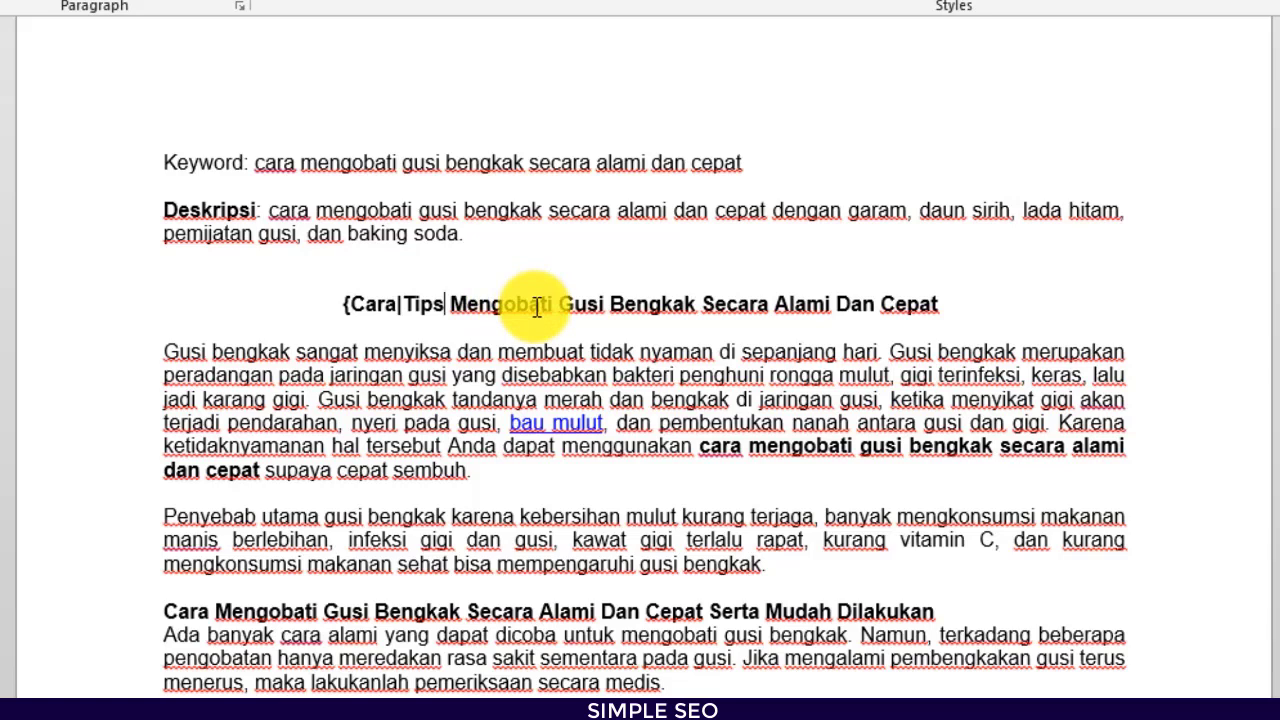
{"action": "type", "text": "|"}
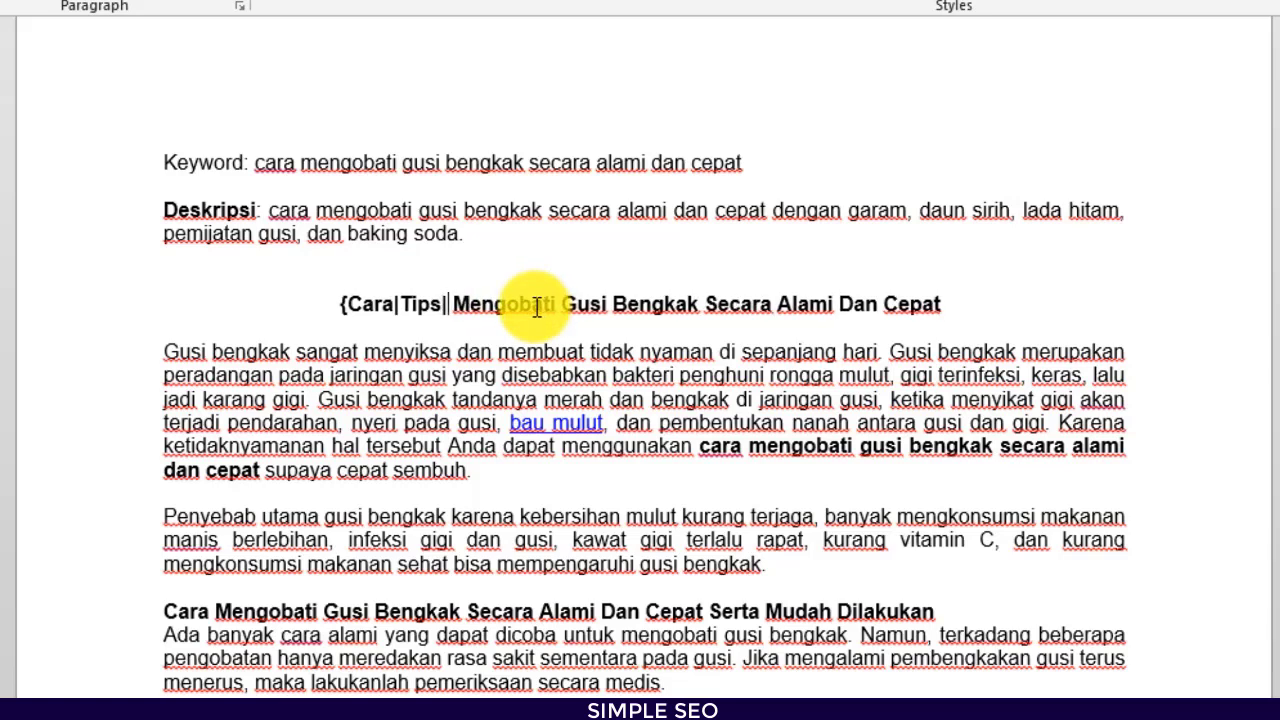
{"action": "type", "text": "Langkah"}
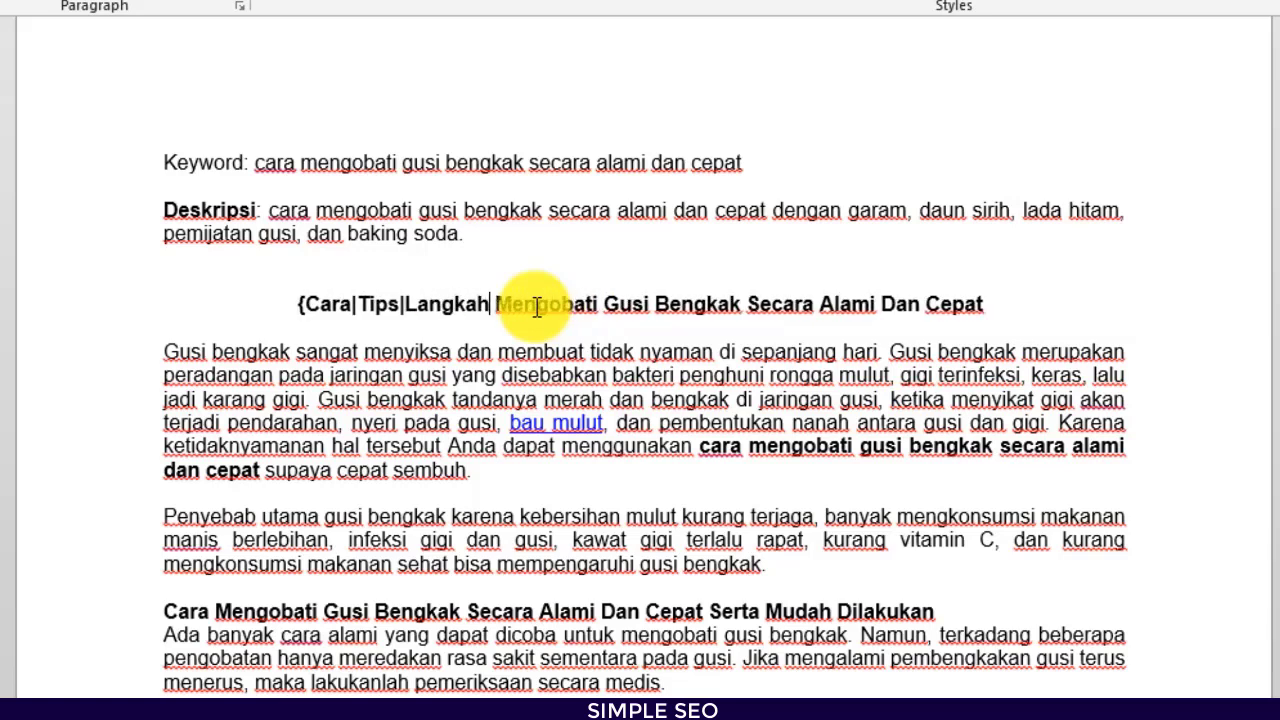
{"action": "type", "text": "}"}
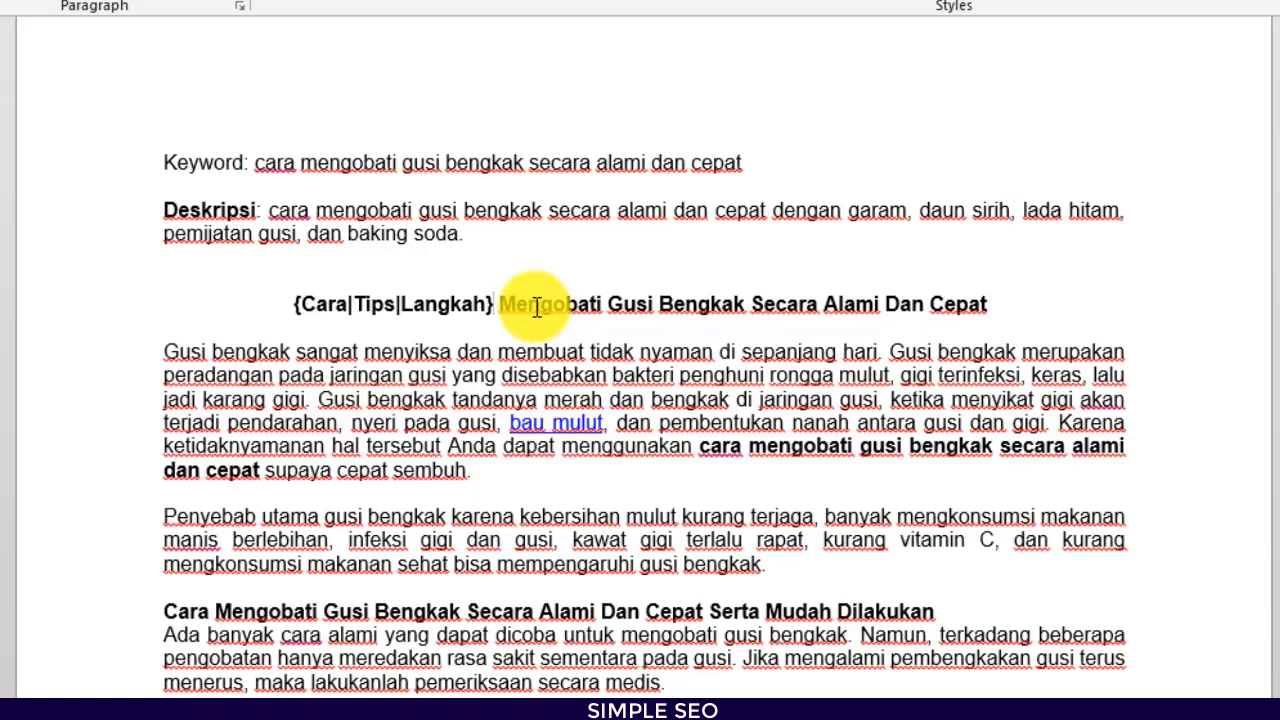
{"action": "left_click_drag", "start_coordinate": [288, 304], "coordinate": [985, 308]}
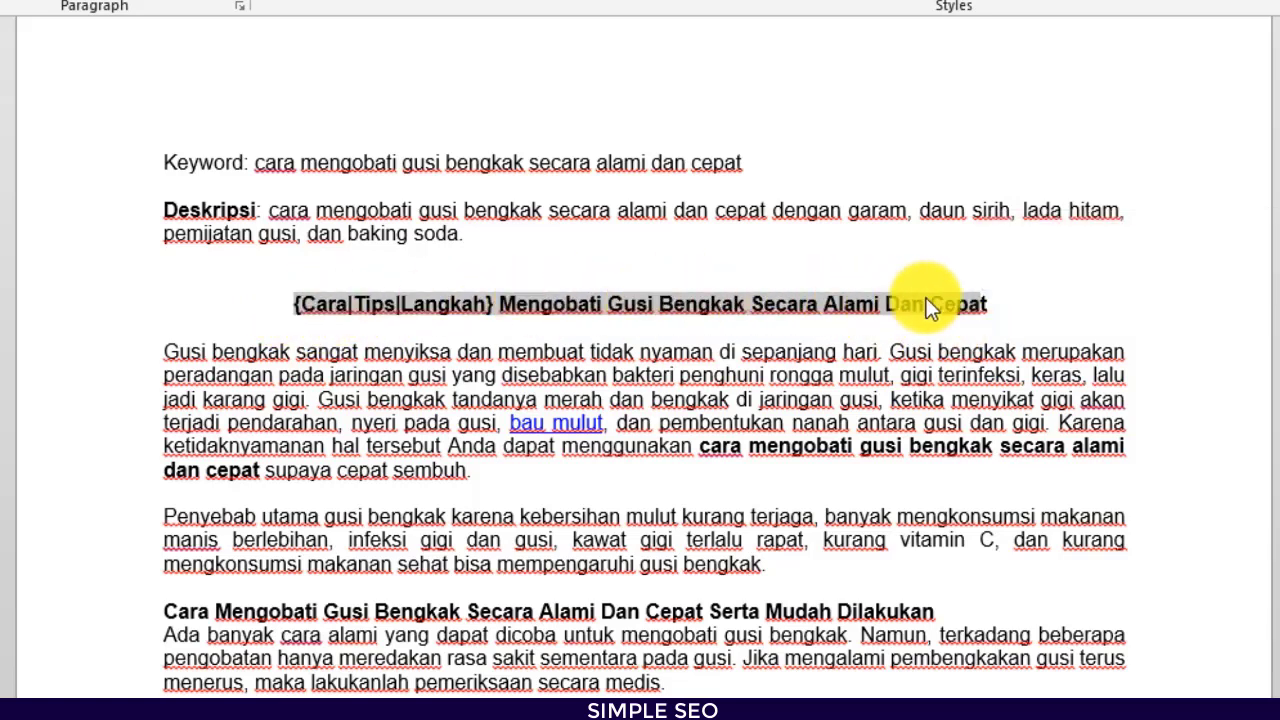
{"action": "left_click", "coordinate": [1020, 296]}
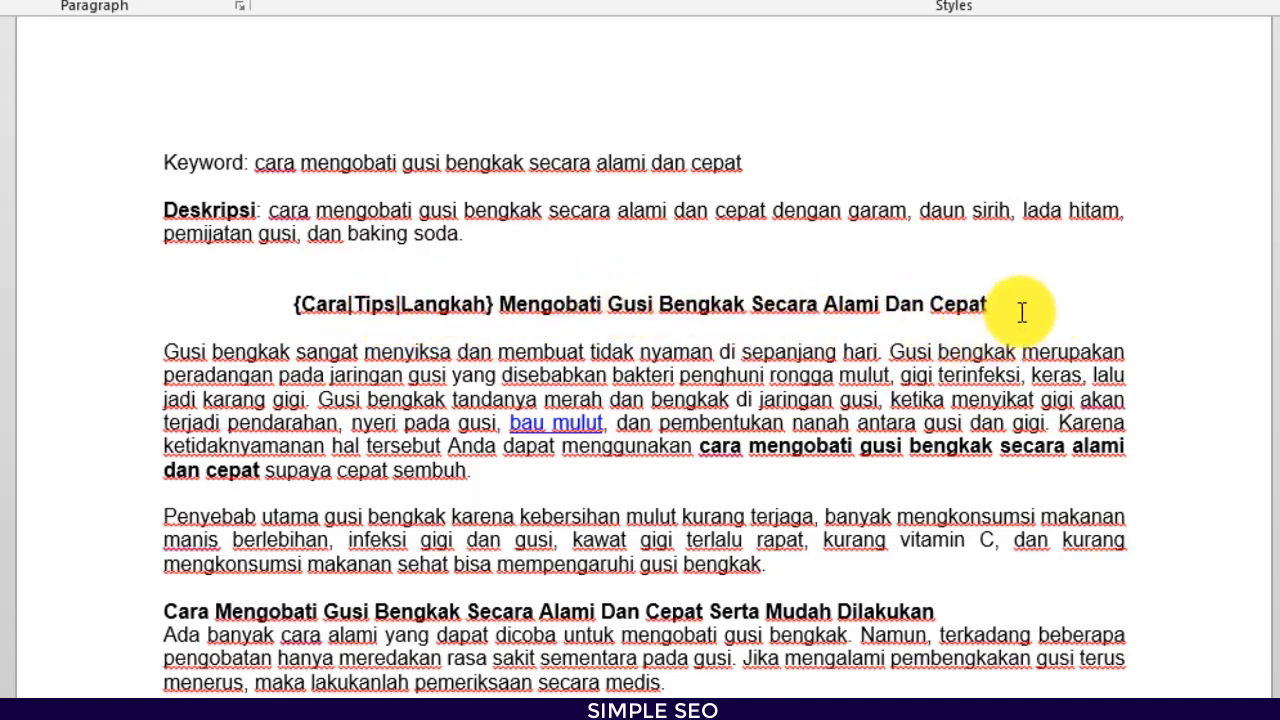
Step: Expand "Mengobati" in the centred title into the spintax group {Mengurangi|Mengobati}
{"action": "left_click", "coordinate": [499, 304]}
{"action": "type", "text": "{"}
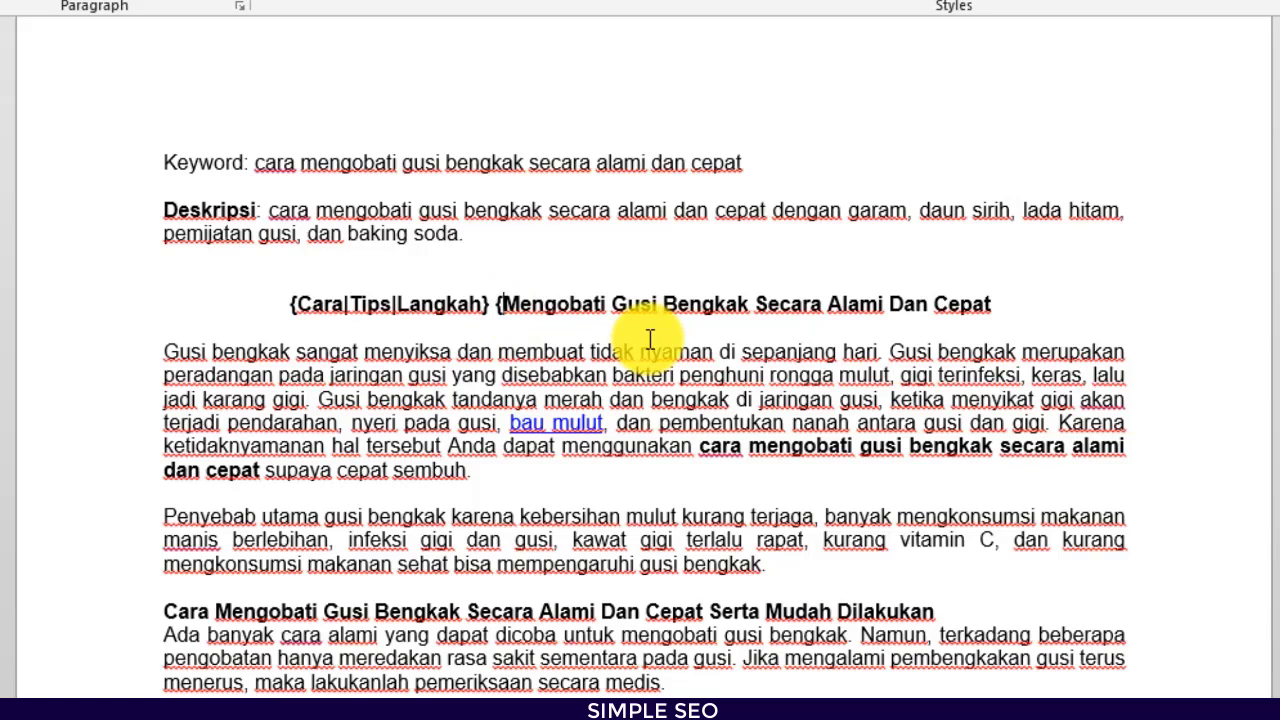
{"action": "type", "text": "Mengurangi"}
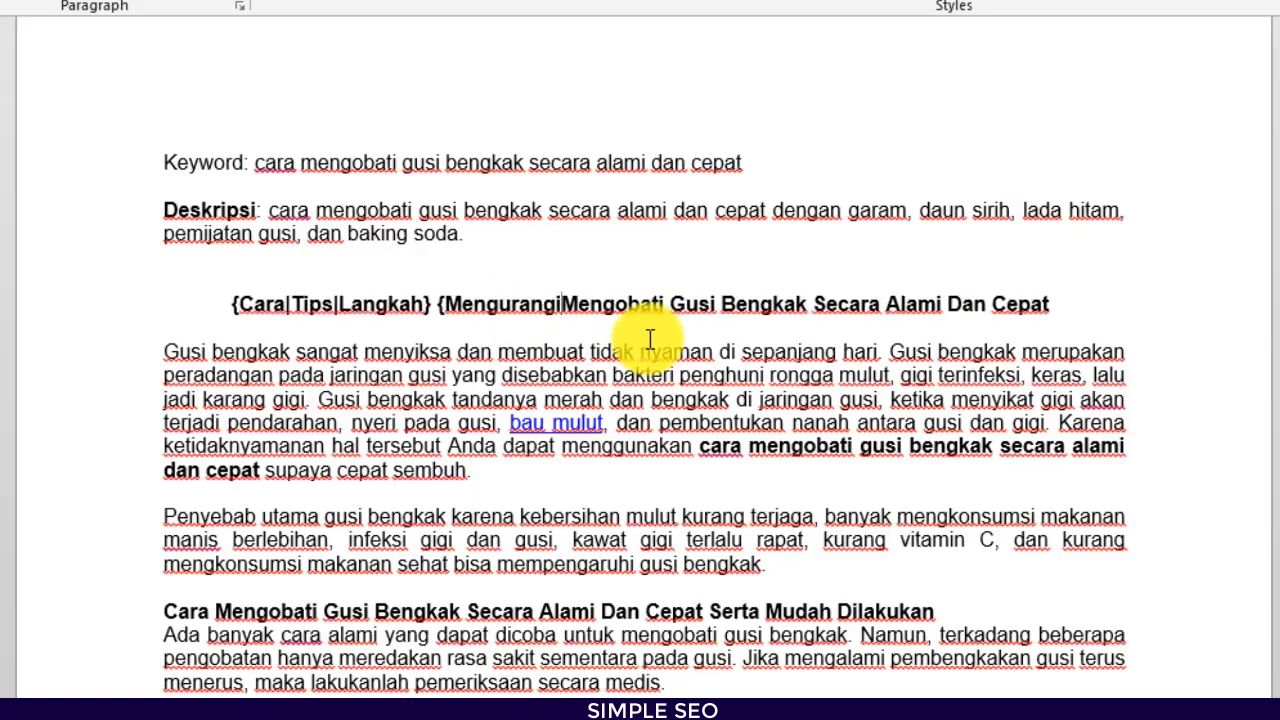
{"action": "type", "text": "|"}
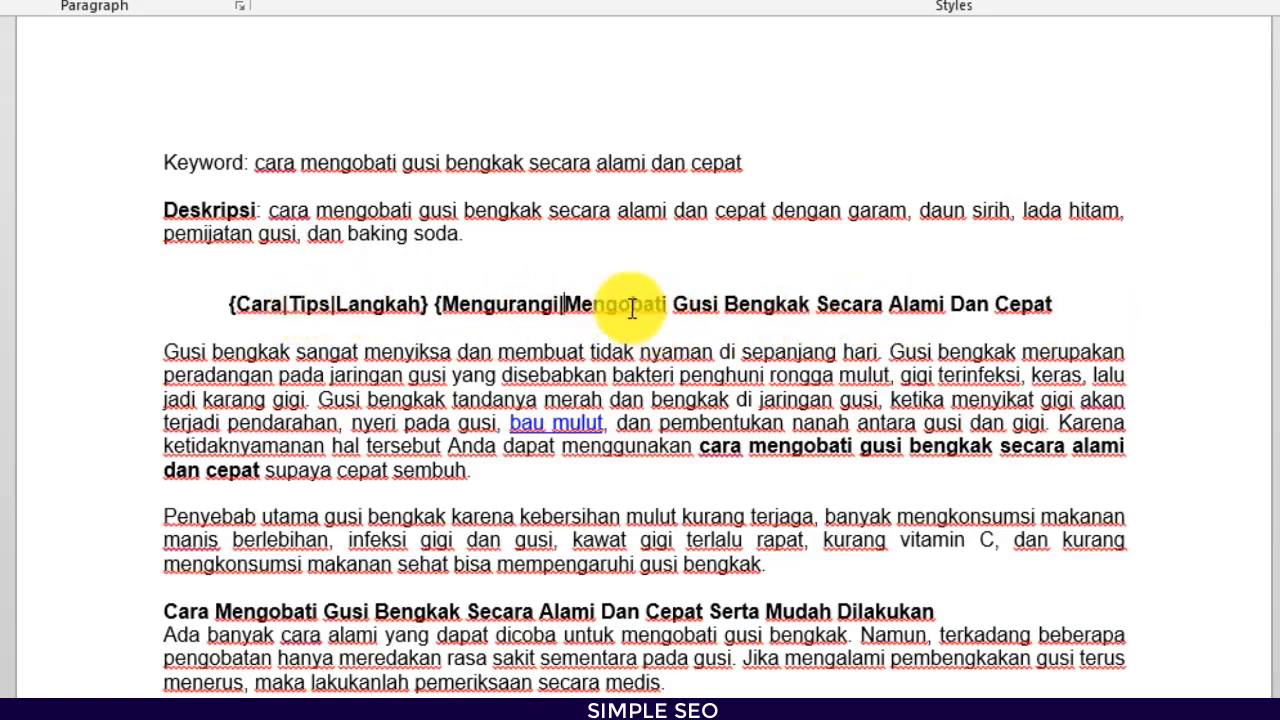
{"action": "left_click", "coordinate": [667, 304]}
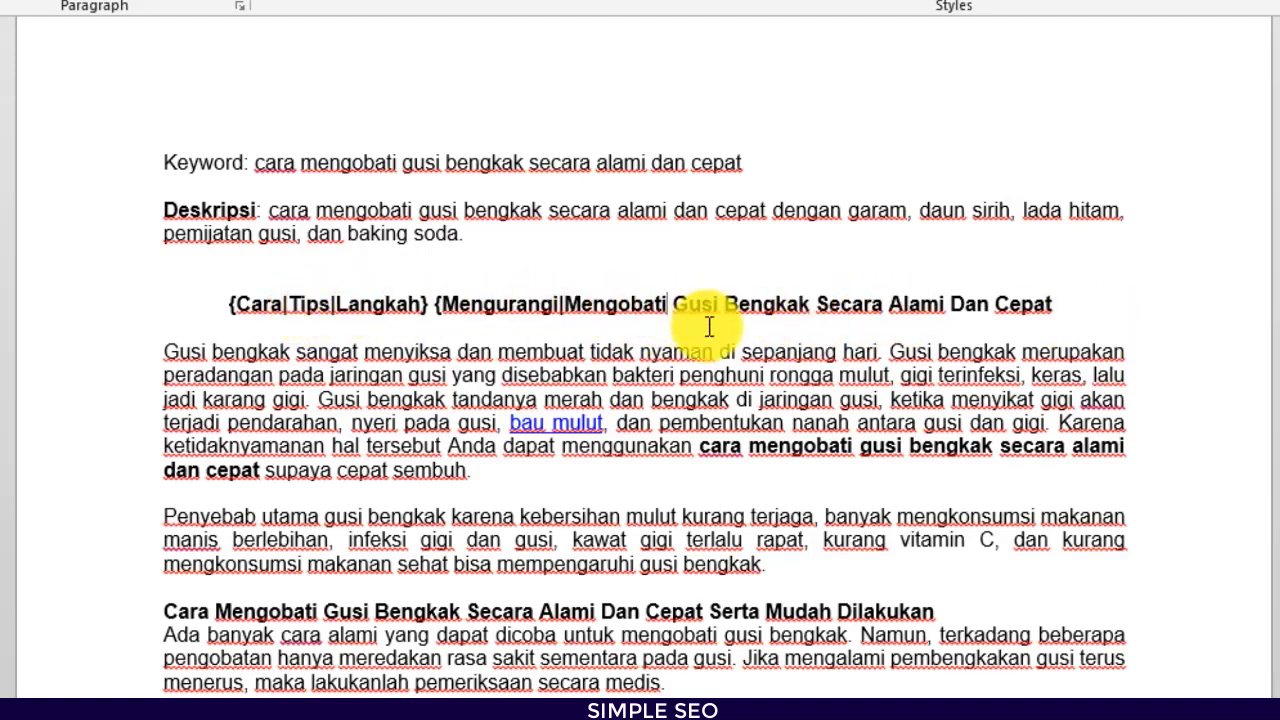
{"action": "type", "text": "}"}
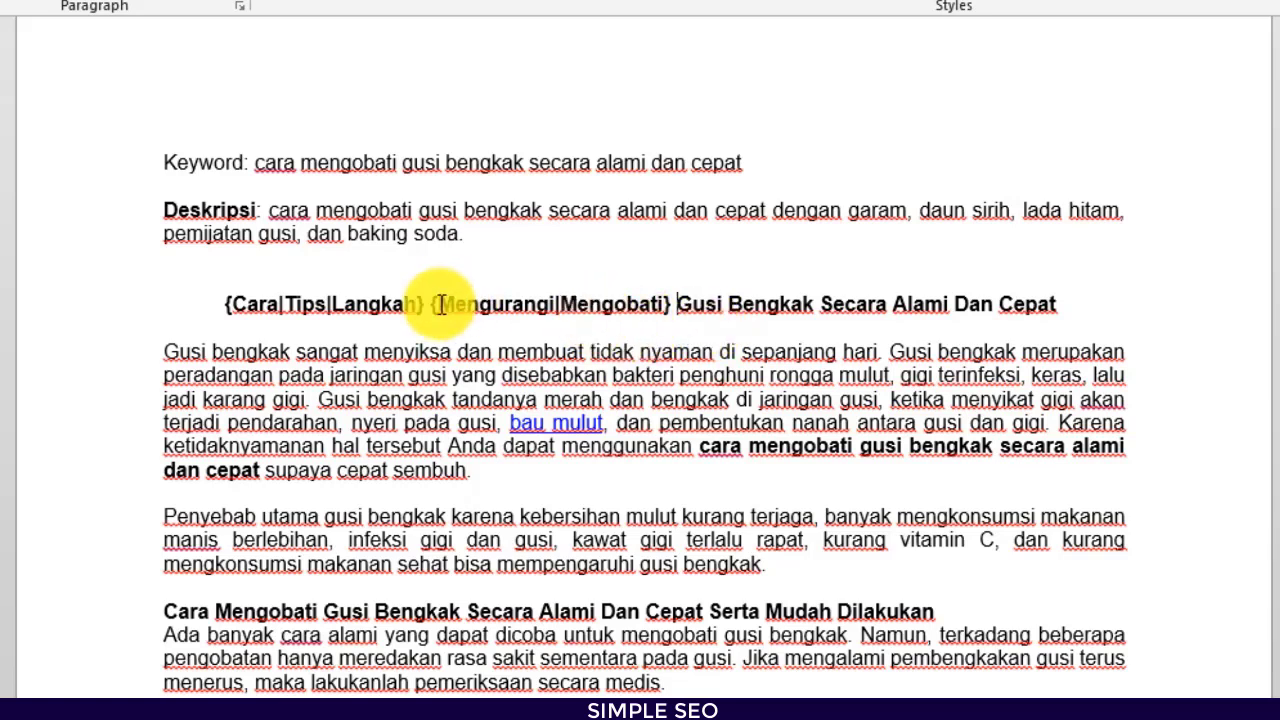
Step: Expand "Bengkak" in the centred title into the spintax group {Radang|Bengkak}
{"action": "left_click", "coordinate": [731, 303]}
{"action": "type", "text": "{"}
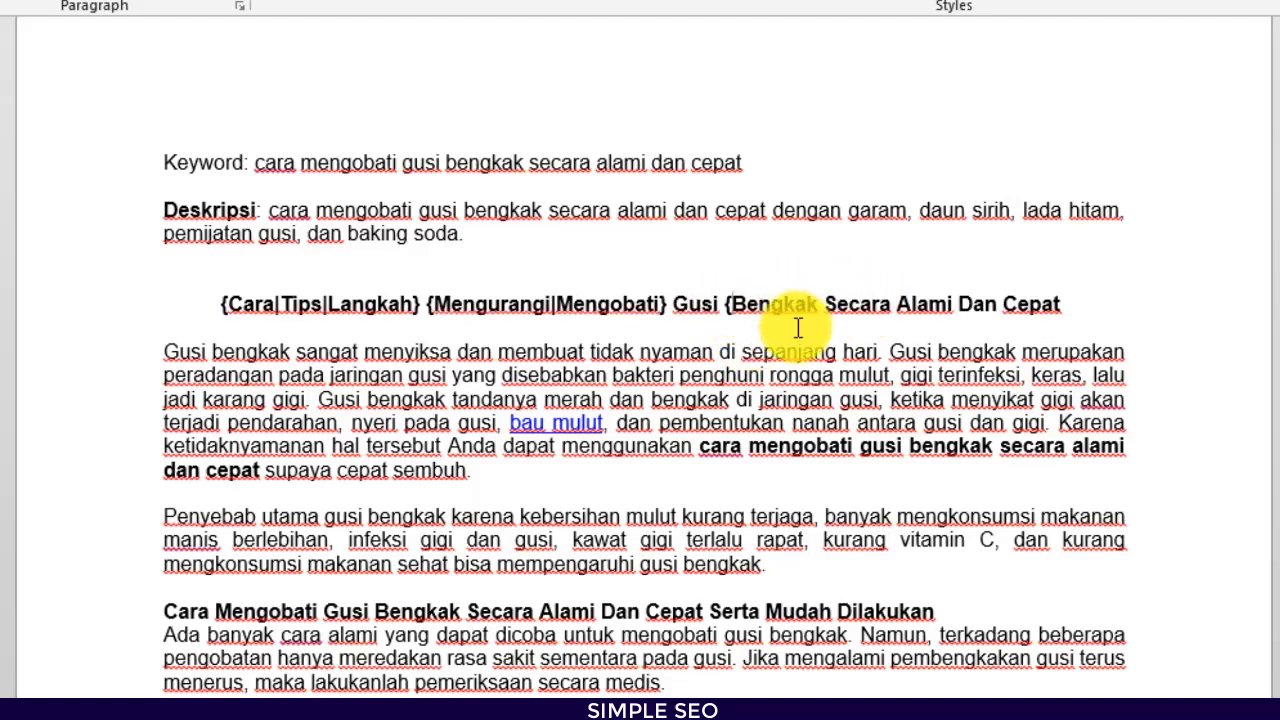
{"action": "type", "text": "Radang"}
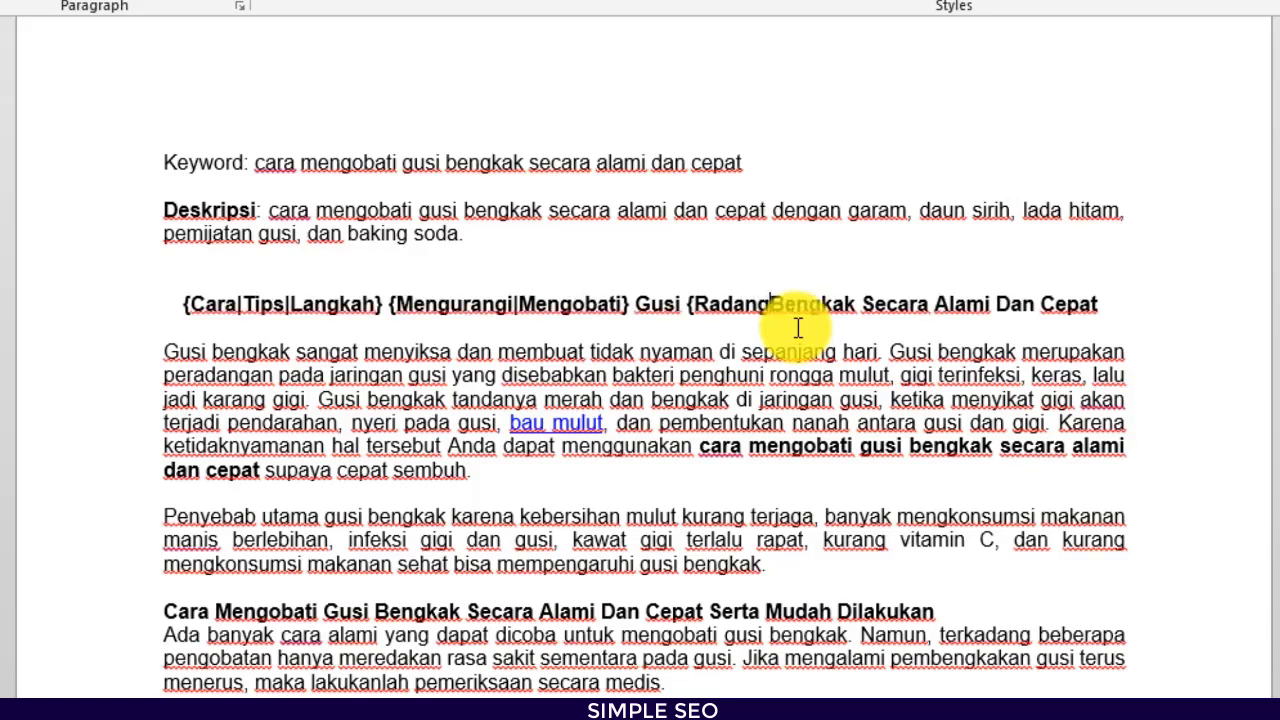
{"action": "type", "text": "|Bengkak"}
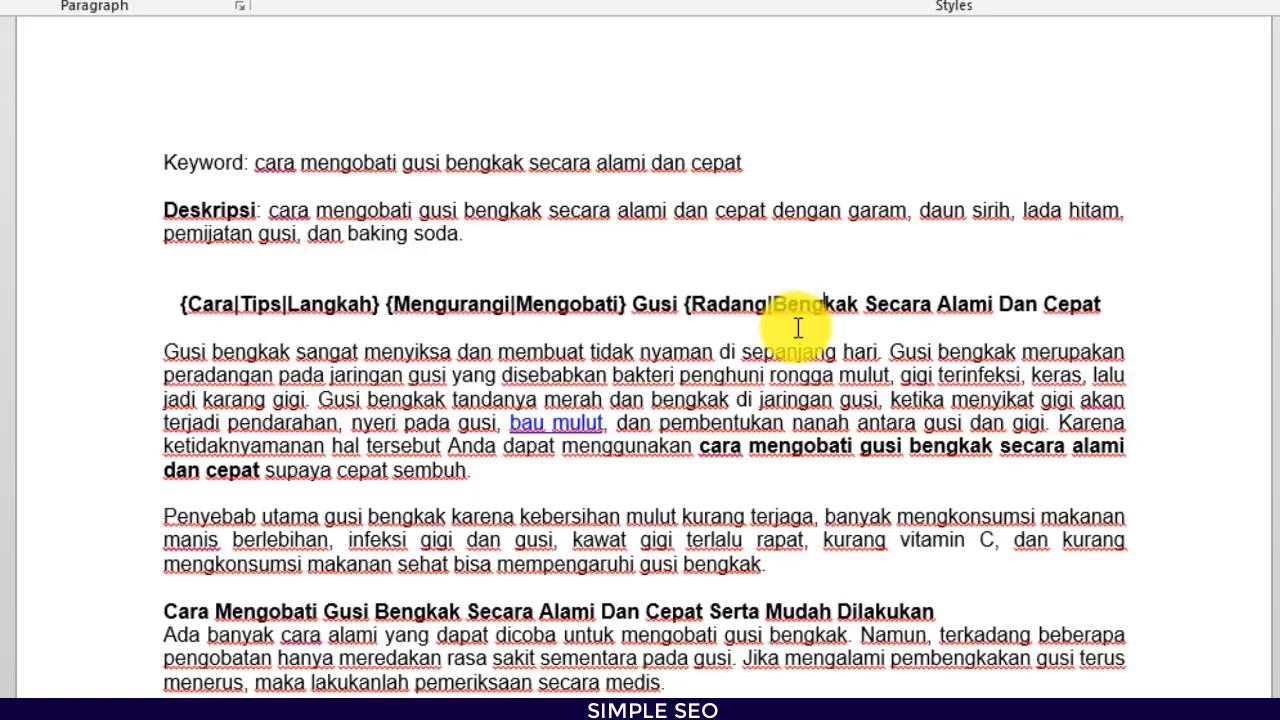
{"action": "type", "text": "} "}
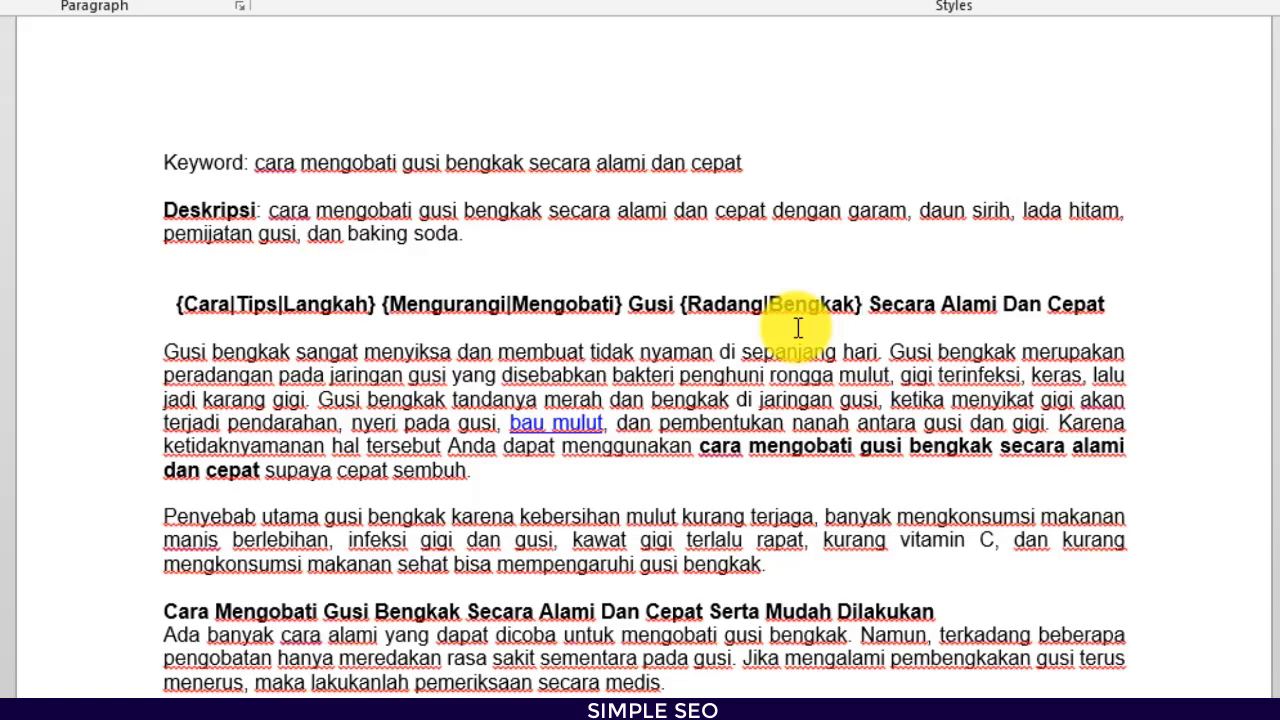
Step: Expand "Alami" in the centred title into the spintax group {Natural|Alami}, leaving "Secara" as plain text
{"action": "type", "text": "{"}
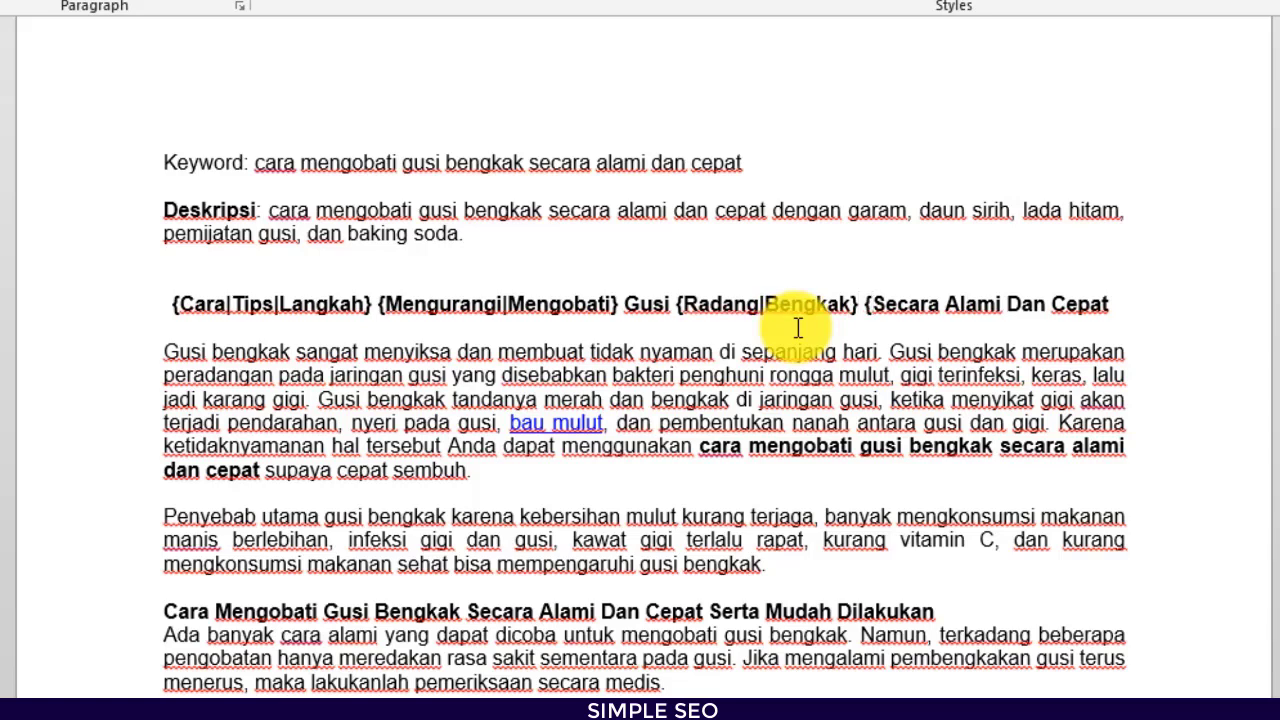
{"action": "key", "text": "BackSpace"}
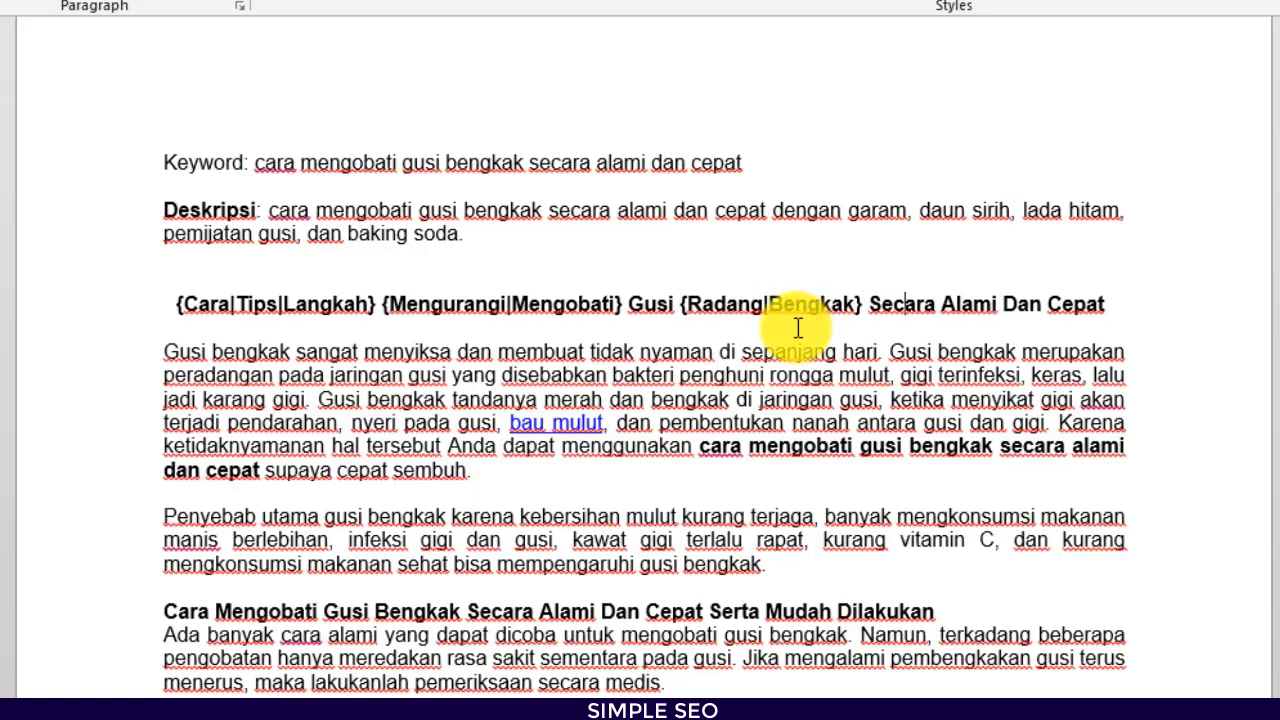
{"action": "type", "text": "{Natural|"}
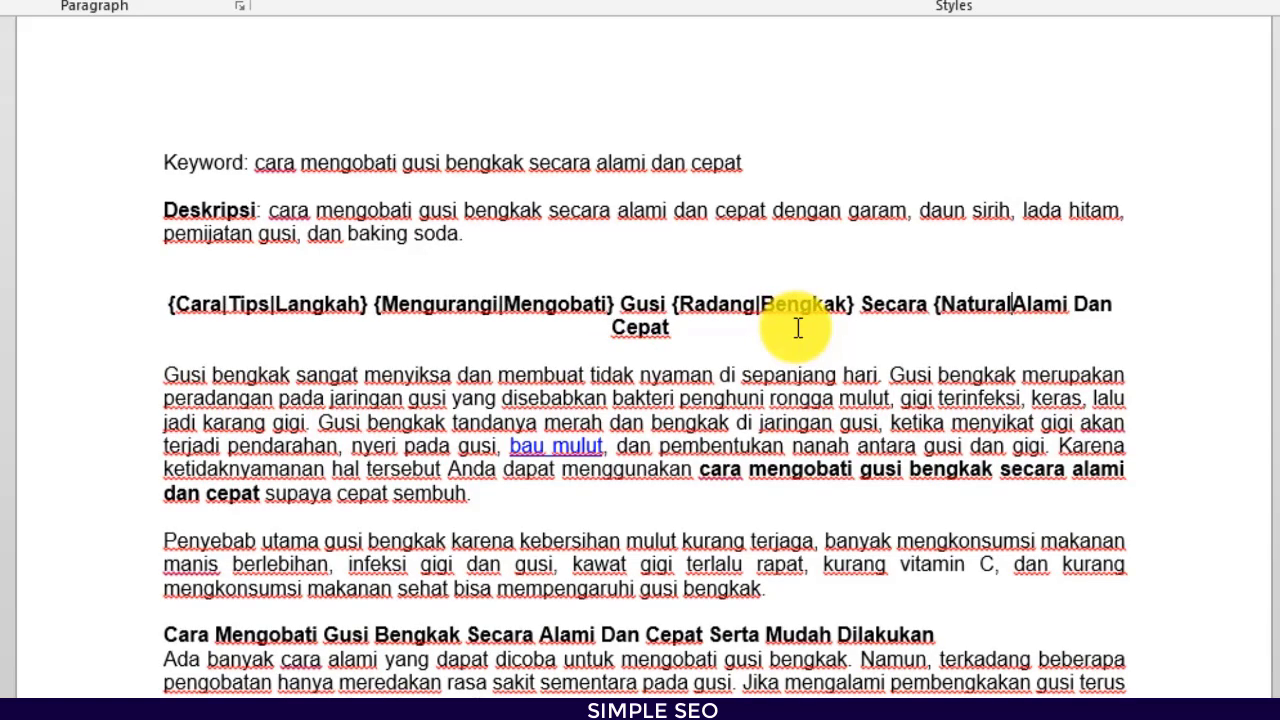
{"action": "type", "text": "|"}
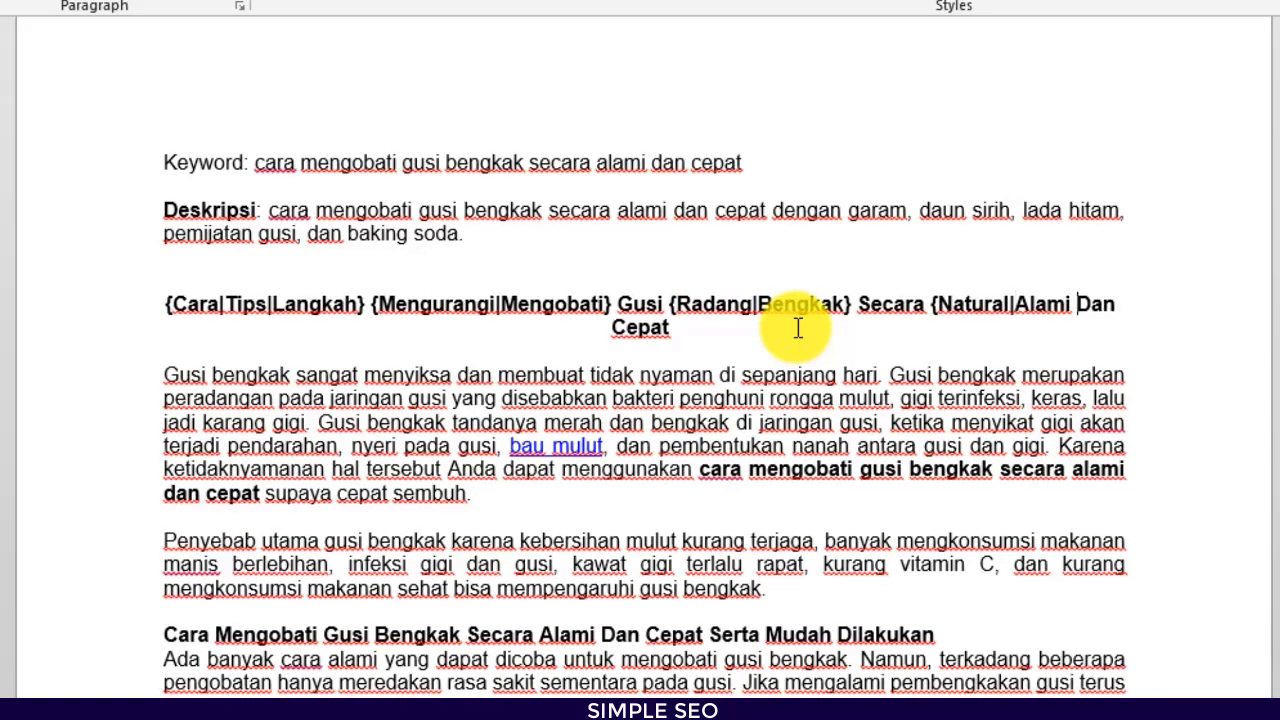
{"action": "type", "text": "}"}
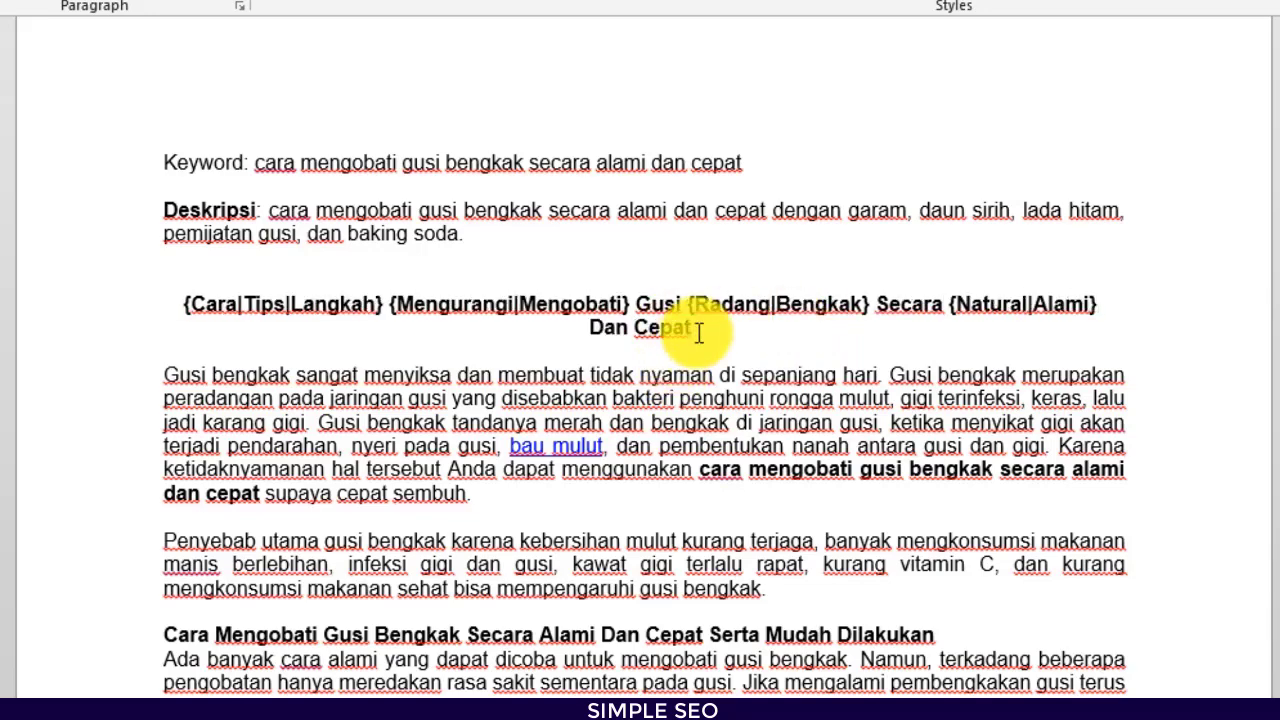
Step: Check the full spintax title and skim the rest of the article below it
{"action": "left_click_drag", "start_coordinate": [770, 332], "coordinate": [589, 330]}
{"action": "left_click_drag", "start_coordinate": [342, 320], "coordinate": [213, 321]}
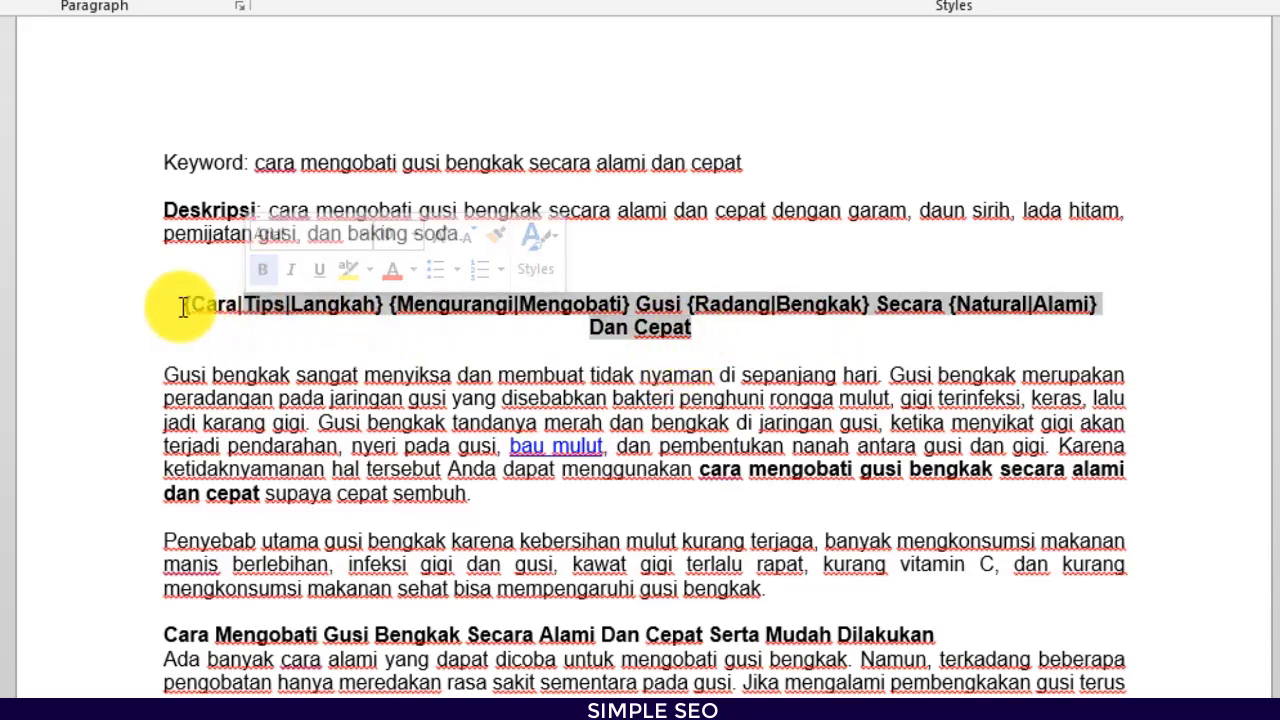
{"action": "left_click", "coordinate": [243, 363]}
{"action": "scroll", "coordinate": [287, 374], "scroll_direction": "down", "scroll_amount": 3}
{"action": "scroll", "coordinate": [287, 374], "scroll_direction": "down", "scroll_amount": 10}
{"action": "scroll", "coordinate": [380, 486], "scroll_direction": "up", "scroll_amount": 14}
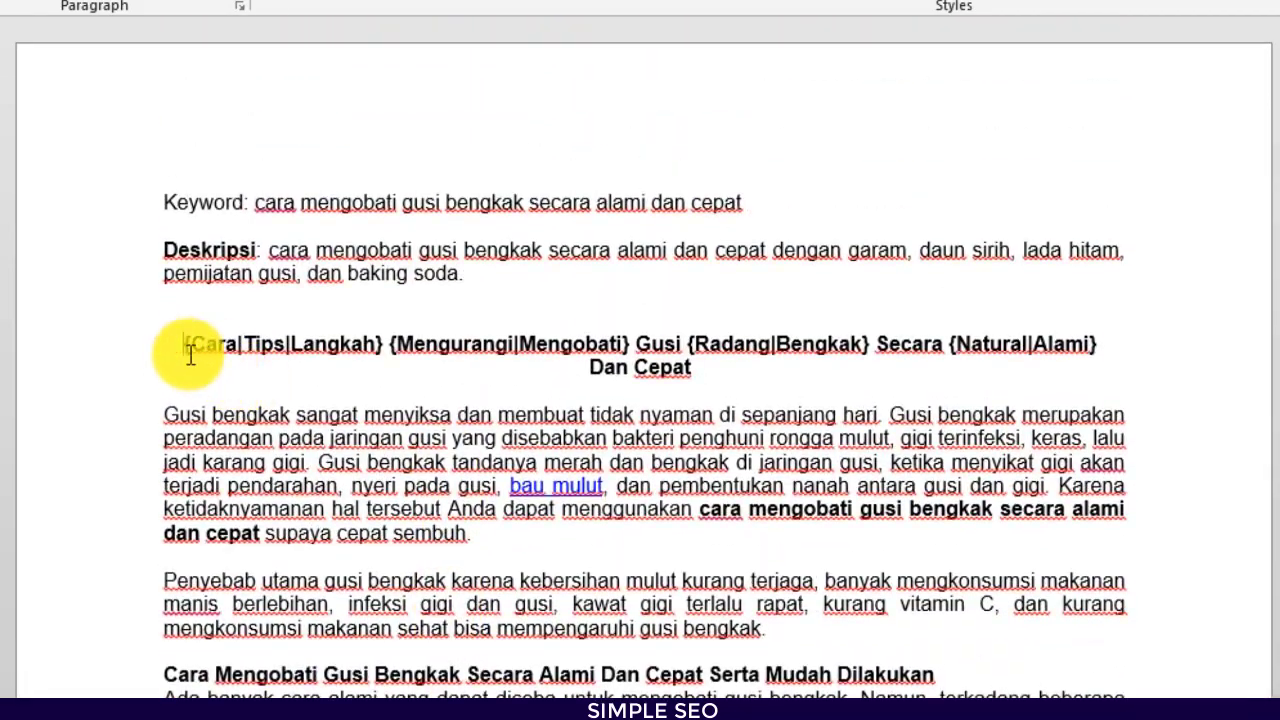
Step: Highlight the two-line spintax title, then review the article from there down to its closing paragraph
{"action": "left_click_drag", "start_coordinate": [186, 349], "coordinate": [757, 381]}
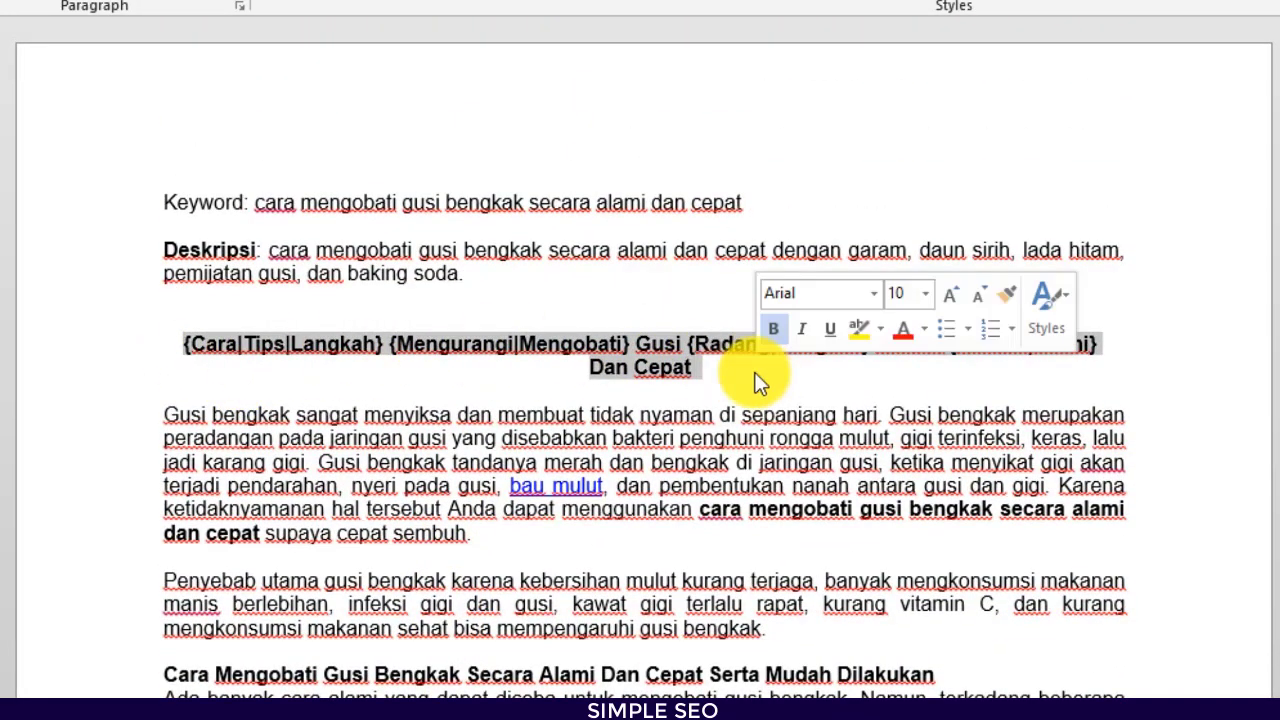
{"action": "left_click", "coordinate": [380, 371]}
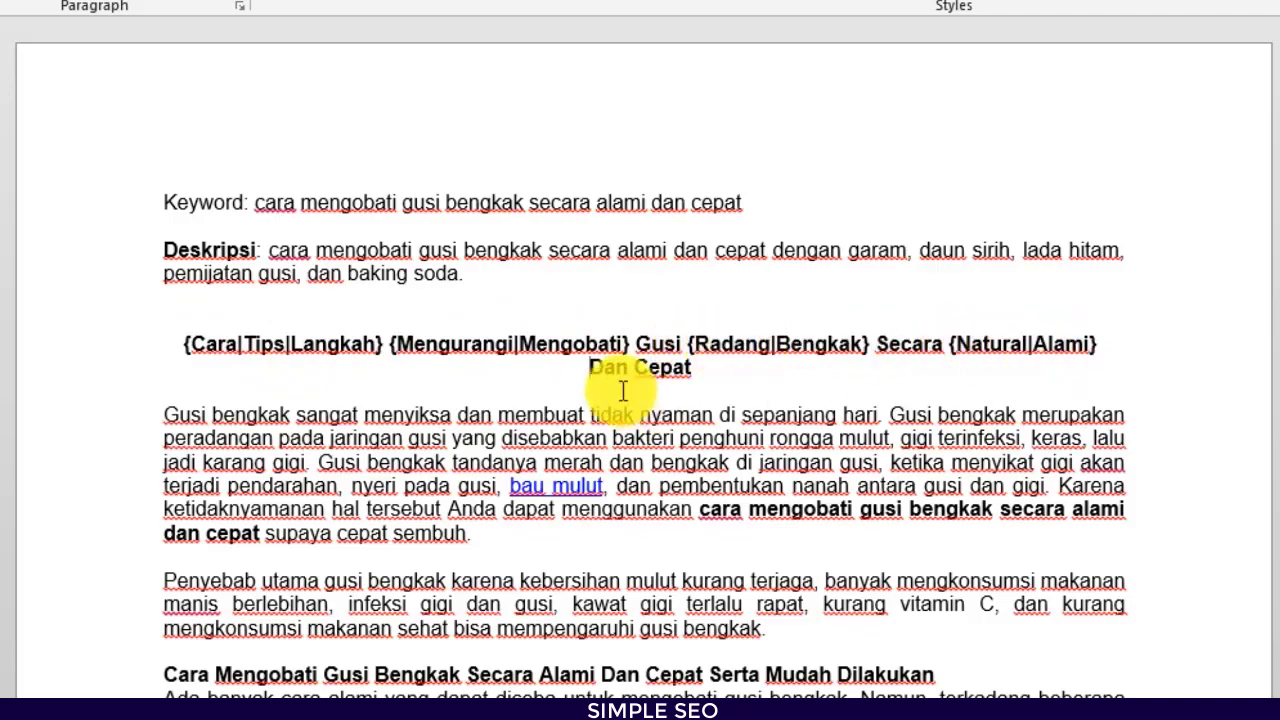
{"action": "scroll", "coordinate": [257, 194], "scroll_direction": "down", "scroll_amount": 10}
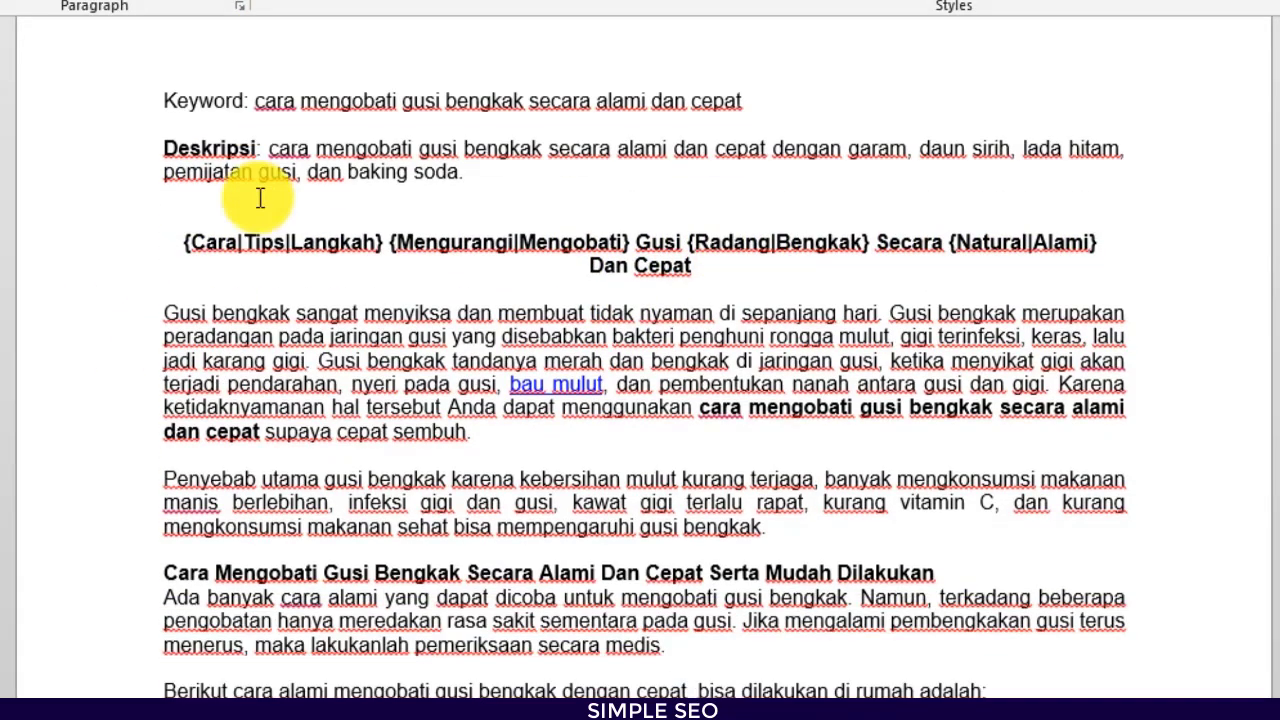
{"action": "scroll", "coordinate": [443, 566], "scroll_direction": "down", "scroll_amount": 5}
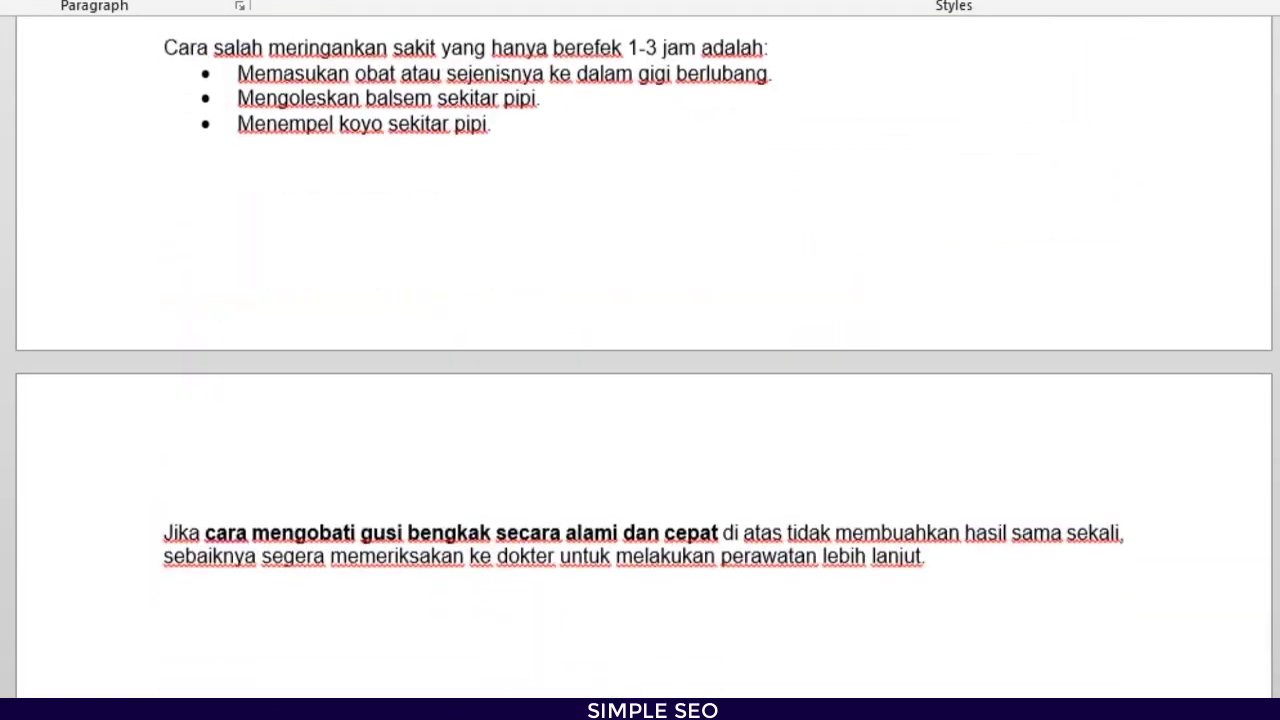
{"action": "scroll", "coordinate": [588, 698], "scroll_direction": "up", "scroll_amount": 15}
{"action": "scroll", "coordinate": [486, 563], "scroll_direction": "up", "scroll_amount": 2}
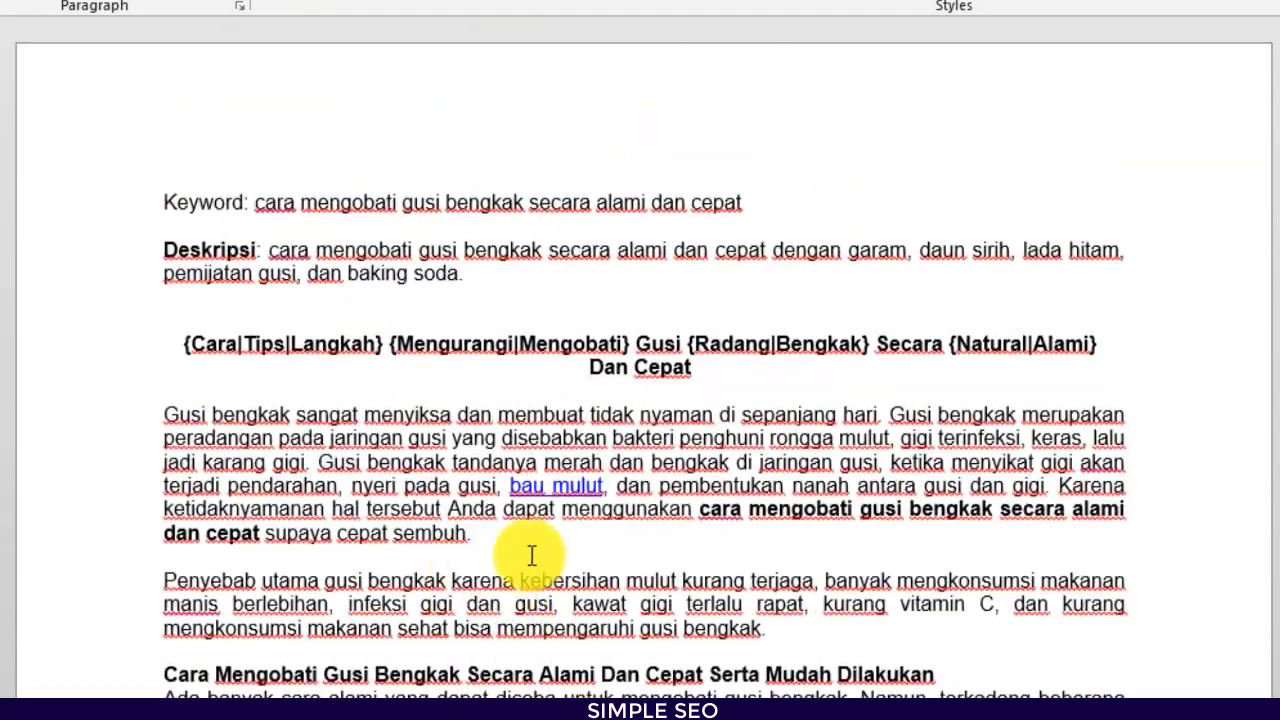
Step: Copy the article from the spintax title through the closing paragraph, leaving out the keyword and description lines
{"action": "left_click_drag", "start_coordinate": [180, 343], "coordinate": [733, 343]}
{"action": "left_click_drag", "start_coordinate": [352, 393], "coordinate": [680, 628]}
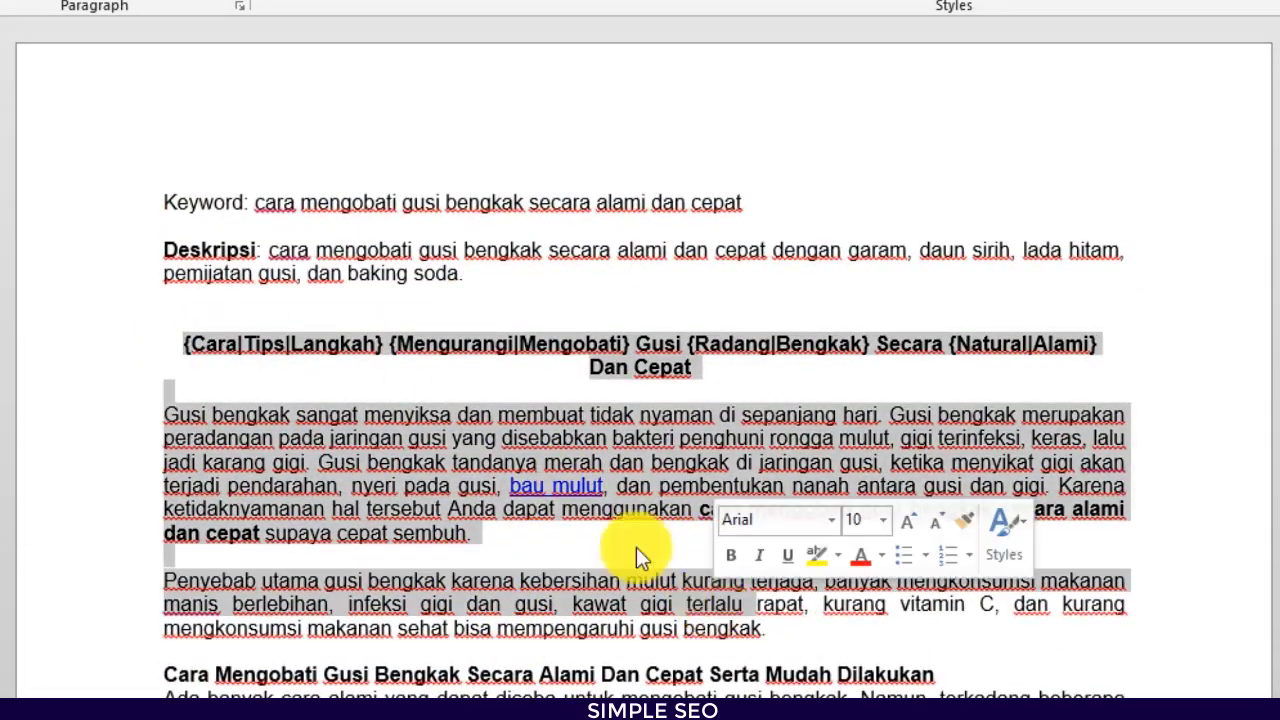
{"action": "scroll", "coordinate": [646, 509], "scroll_direction": "down", "scroll_amount": 15}
{"action": "scroll", "coordinate": [596, 663], "scroll_direction": "down", "scroll_amount": 6}
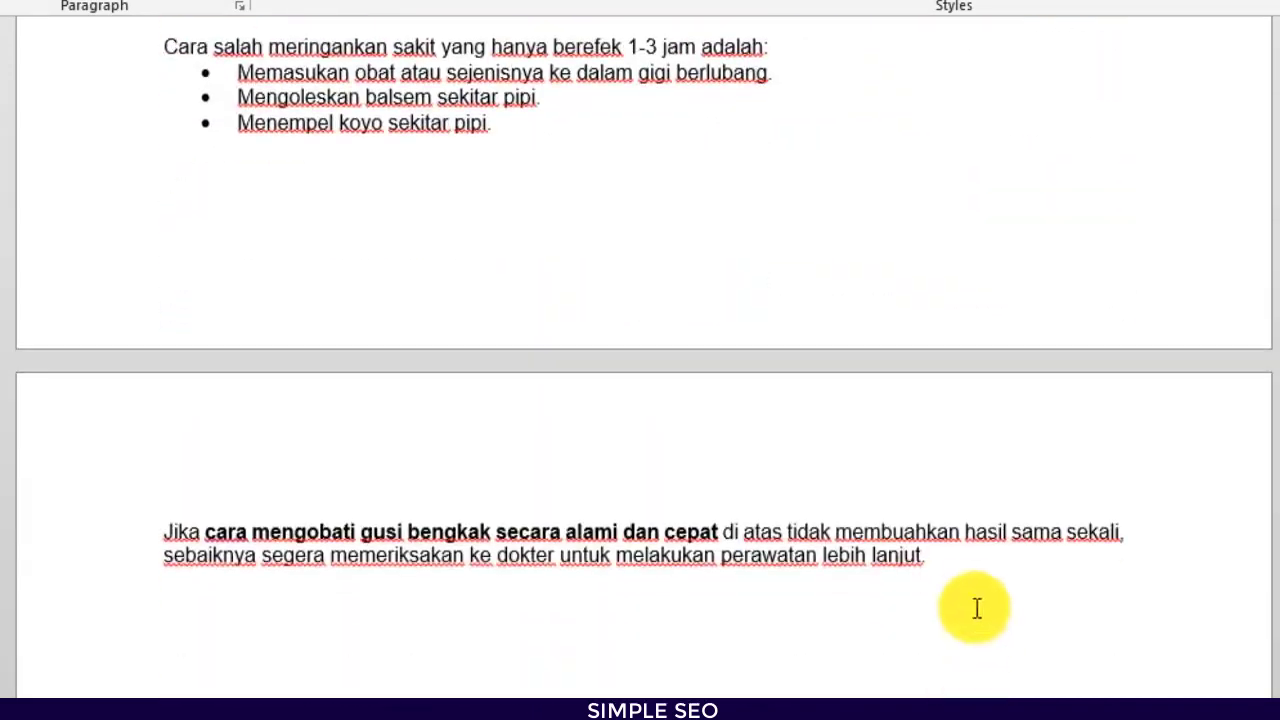
{"action": "left_click", "coordinate": [971, 606], "text": "shift"}
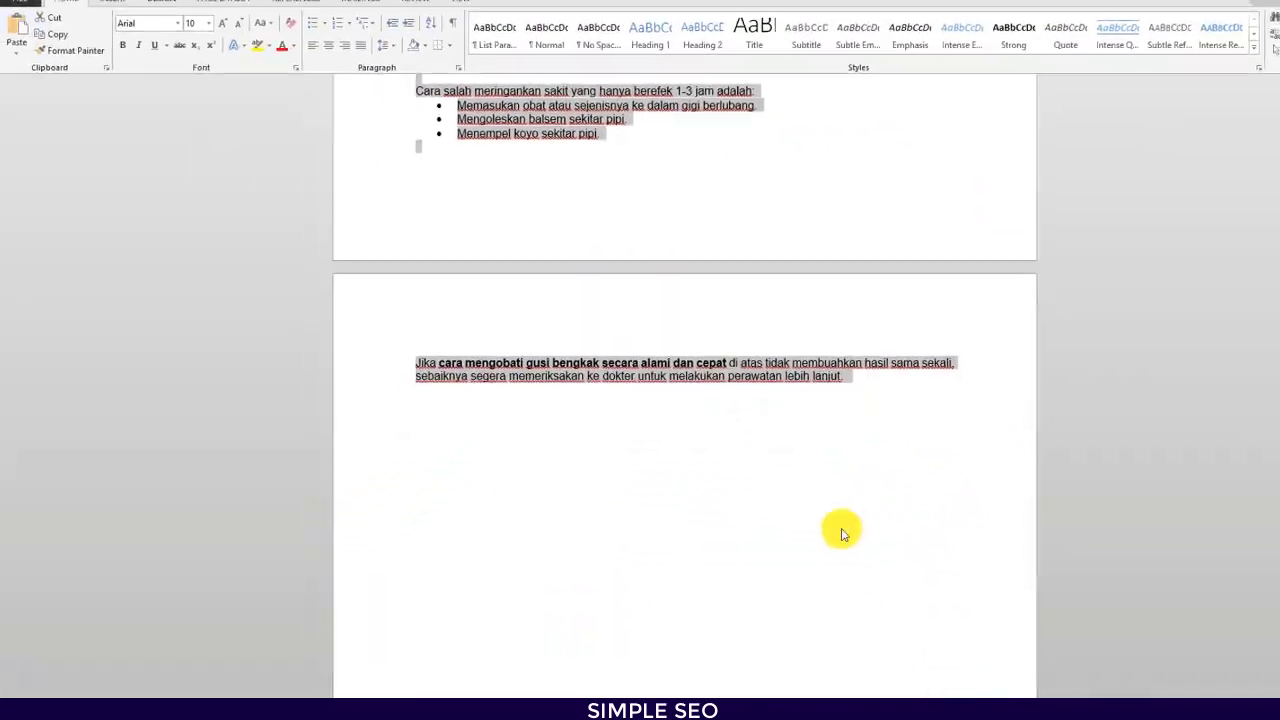
{"action": "scroll", "coordinate": [838, 540], "scroll_direction": "up", "scroll_amount": 15}
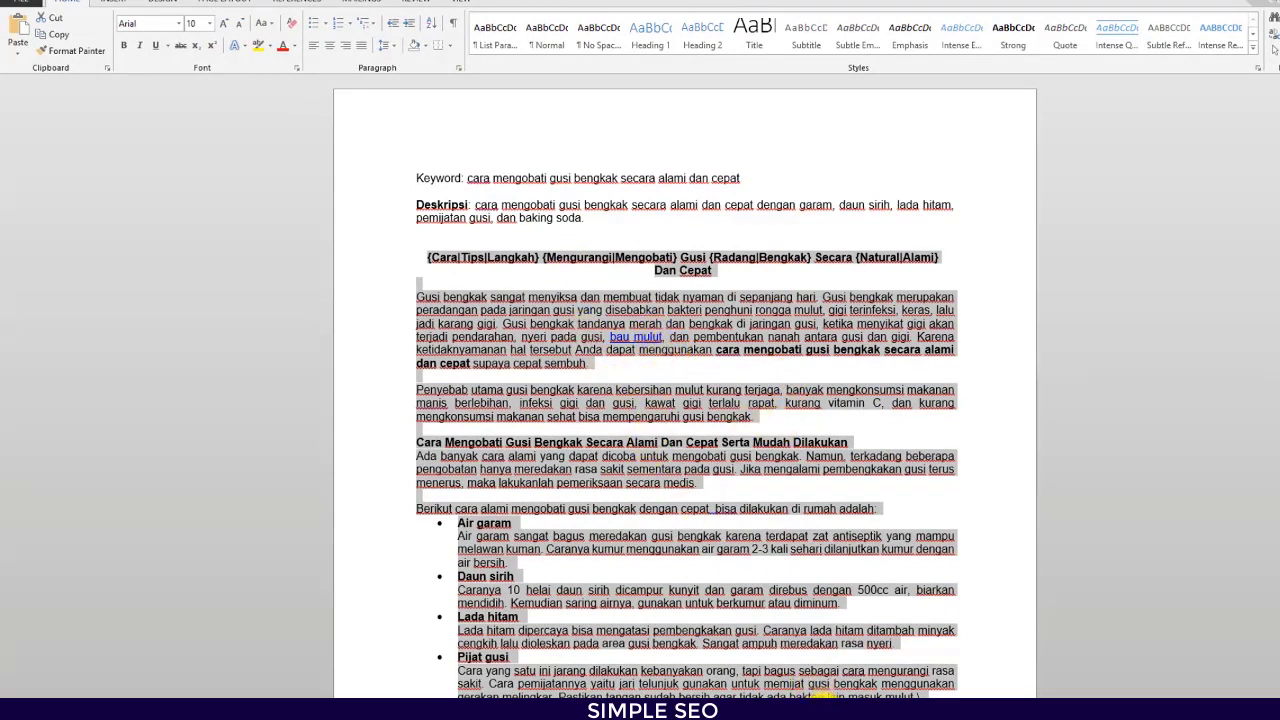
Step: Switch to Chrome, search for "spintax tester" in a new tab and open the Free Spintax Tester by Post Generator Pro
{"action": "mouse_move", "coordinate": [795, 712]}
{"action": "left_click", "coordinate": [795, 665]}
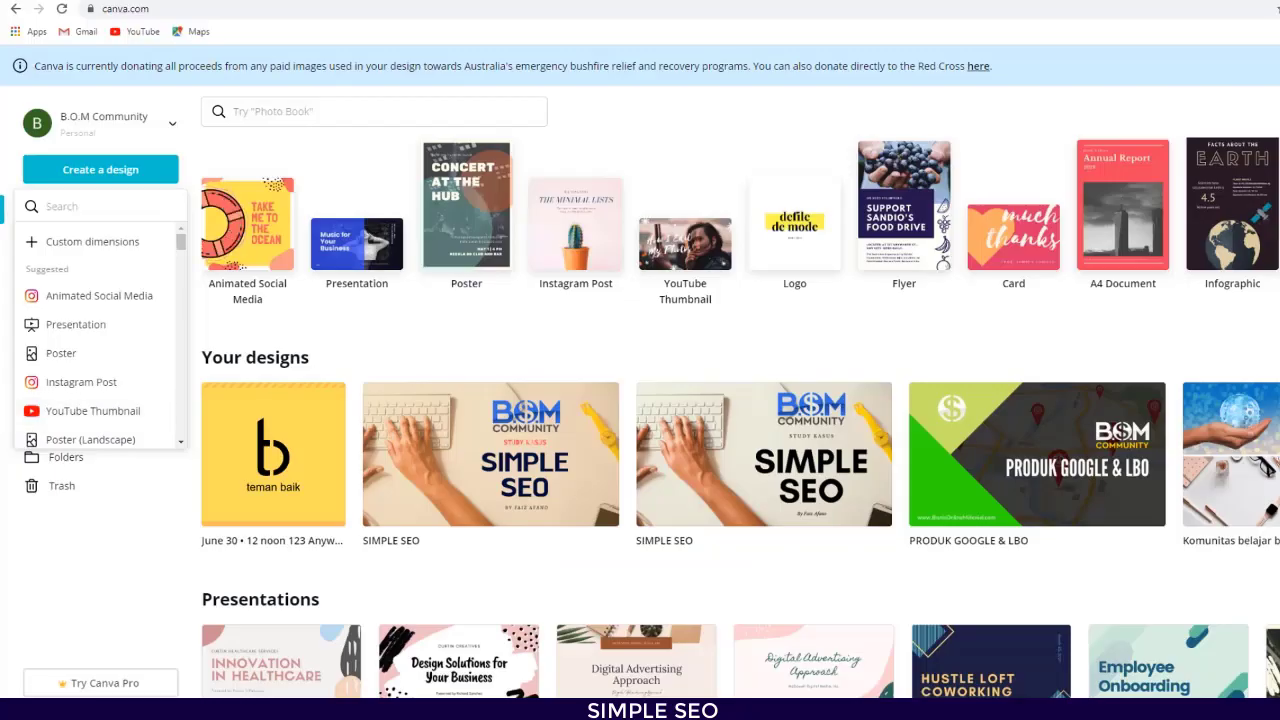
{"action": "key", "text": "ctrl+t"}
{"action": "type", "text": "spinta"}
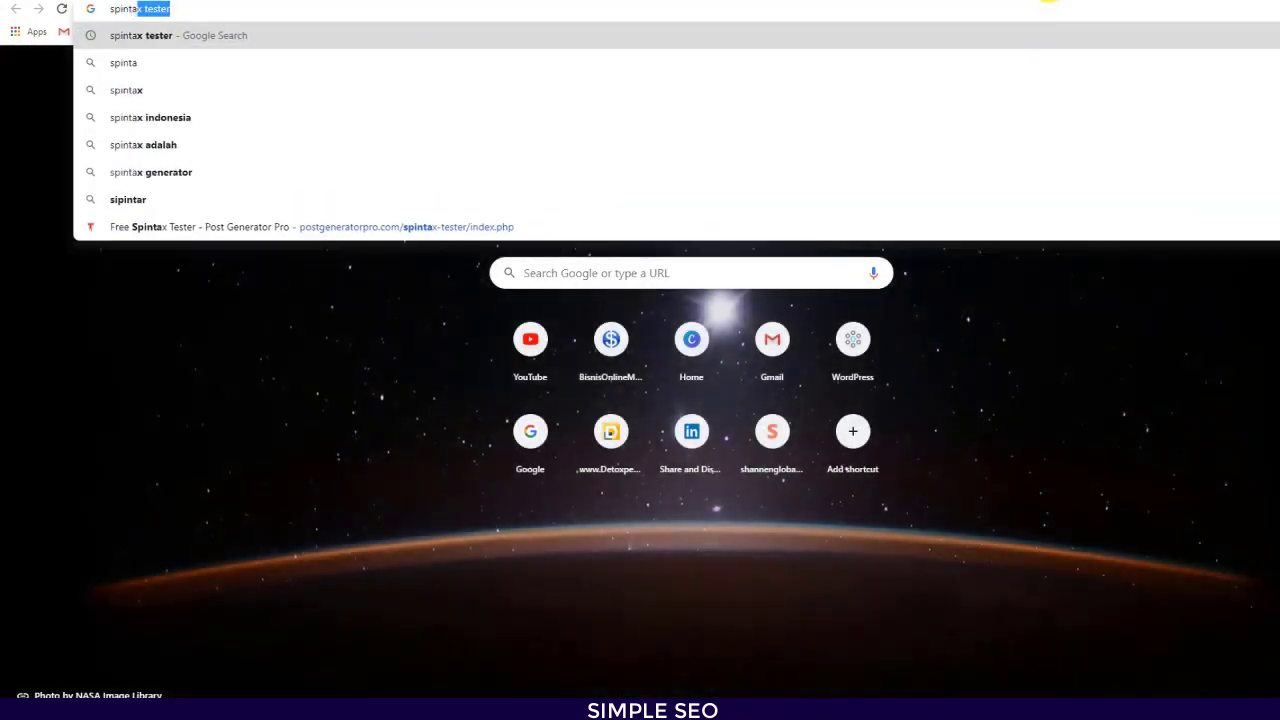
{"action": "key", "text": "Return"}
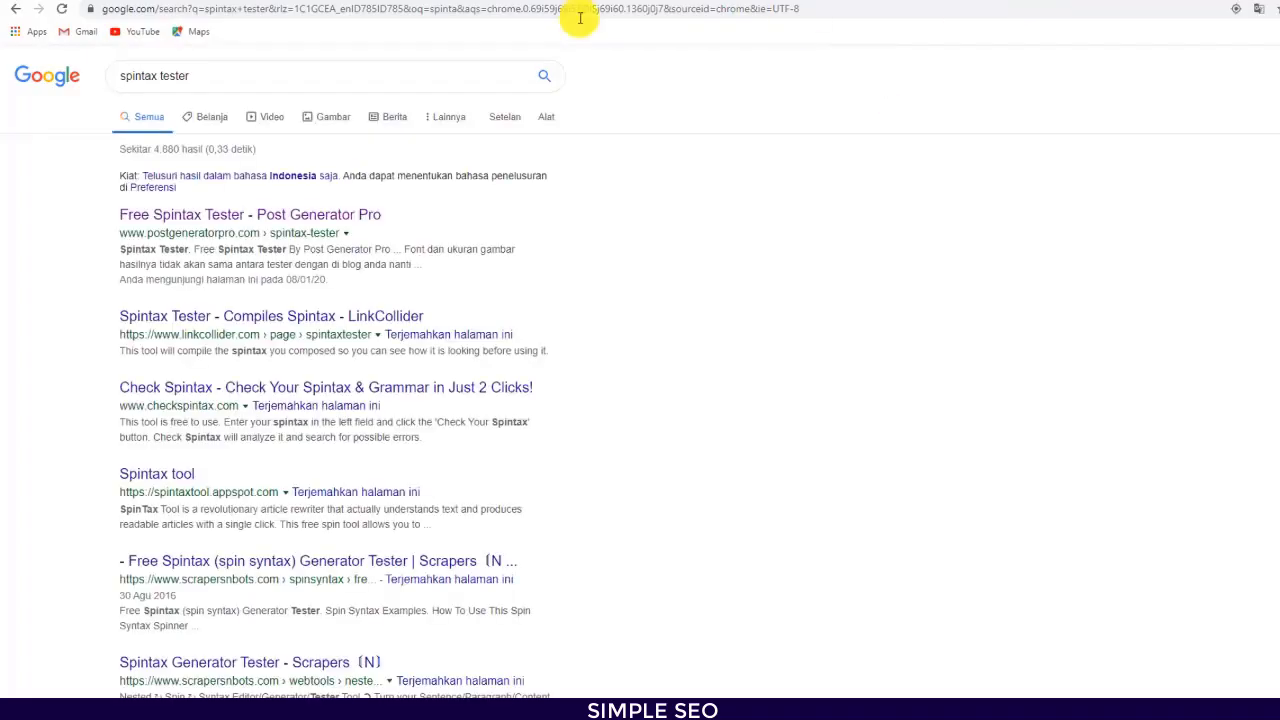
{"action": "left_click", "coordinate": [195, 220]}
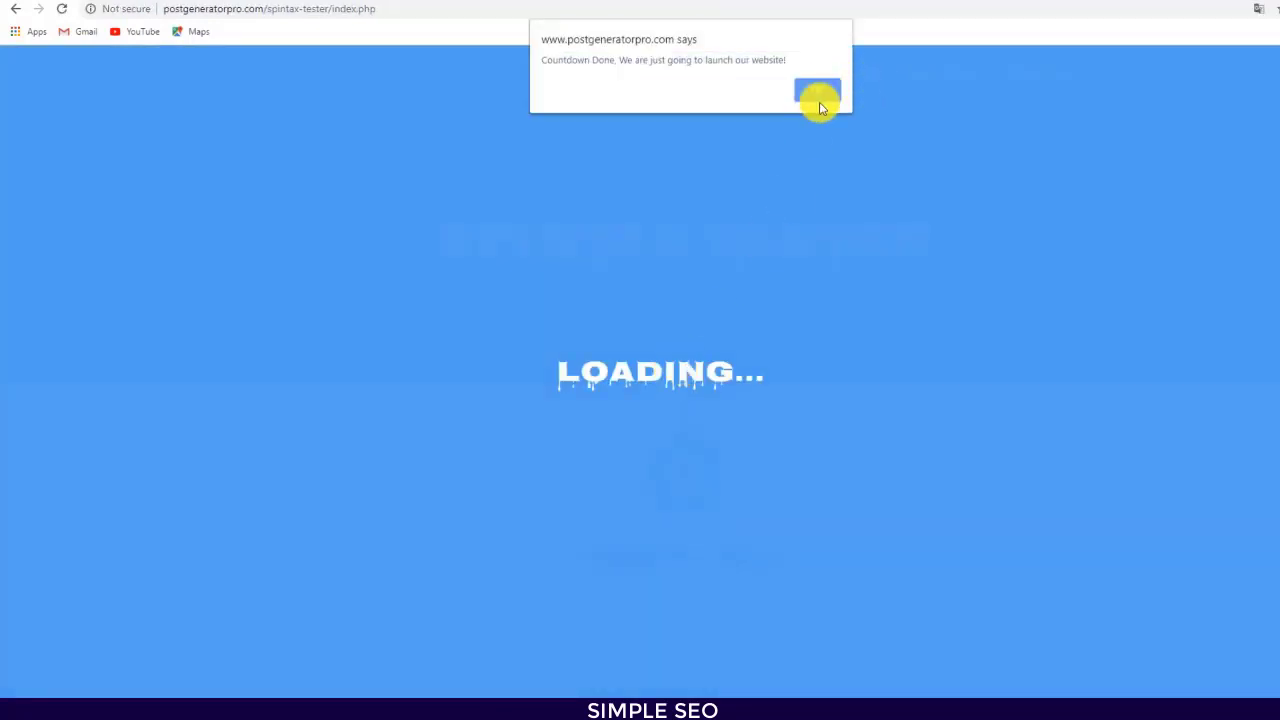
{"action": "left_click", "coordinate": [818, 93]}
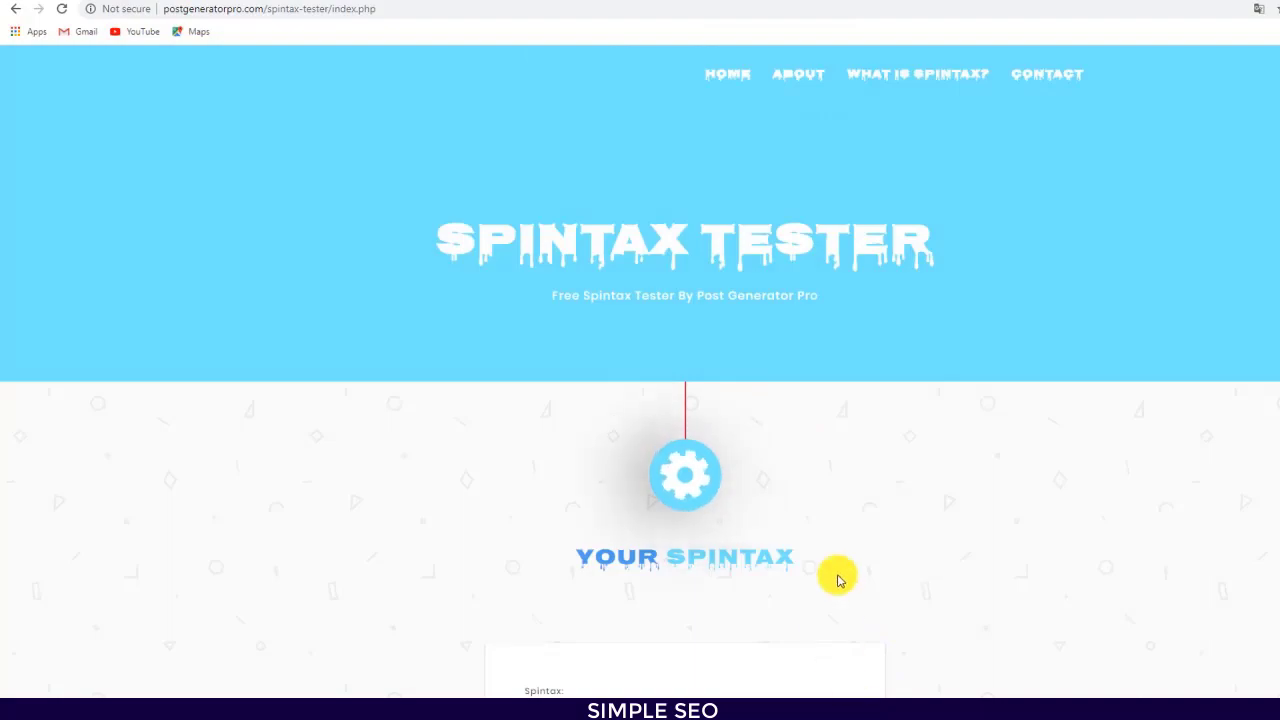
Step: Paste the copied article into the Spintax field and run the spintax test, dismissing the site's launch message
{"action": "scroll", "coordinate": [834, 577], "scroll_direction": "down", "scroll_amount": 3}
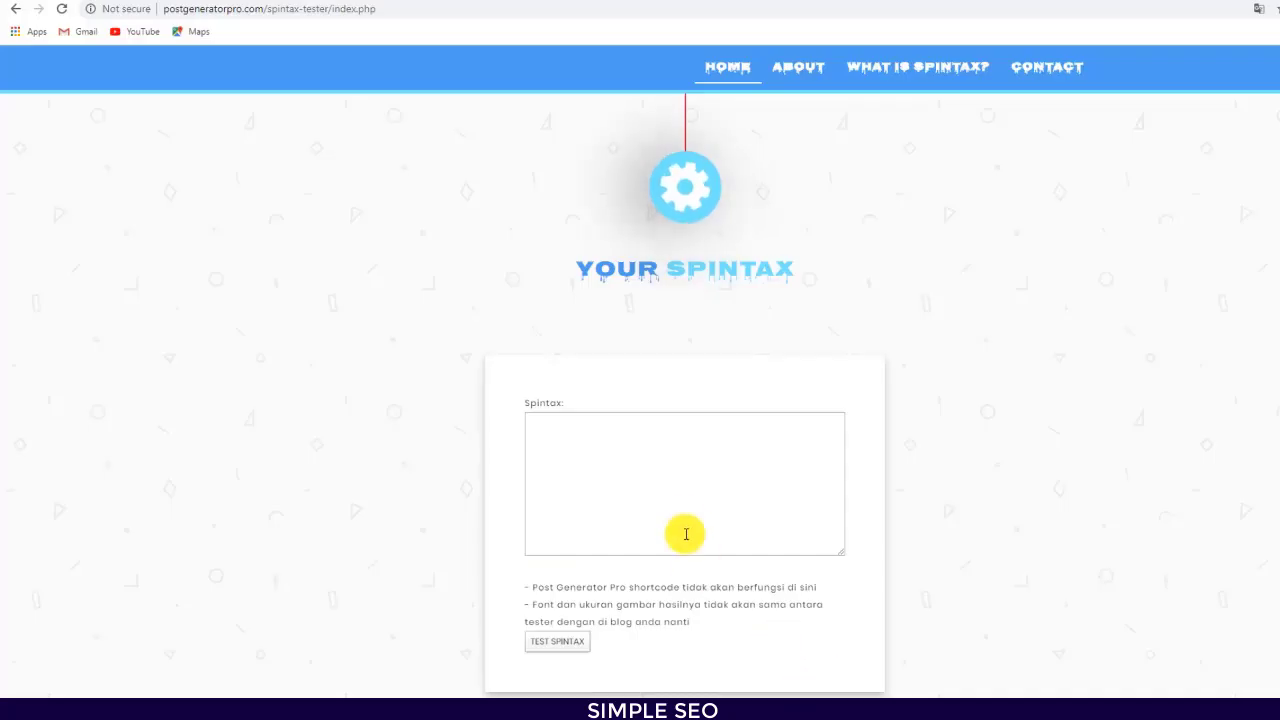
{"action": "left_click", "coordinate": [680, 517]}
{"action": "key", "text": "ctrl+v"}
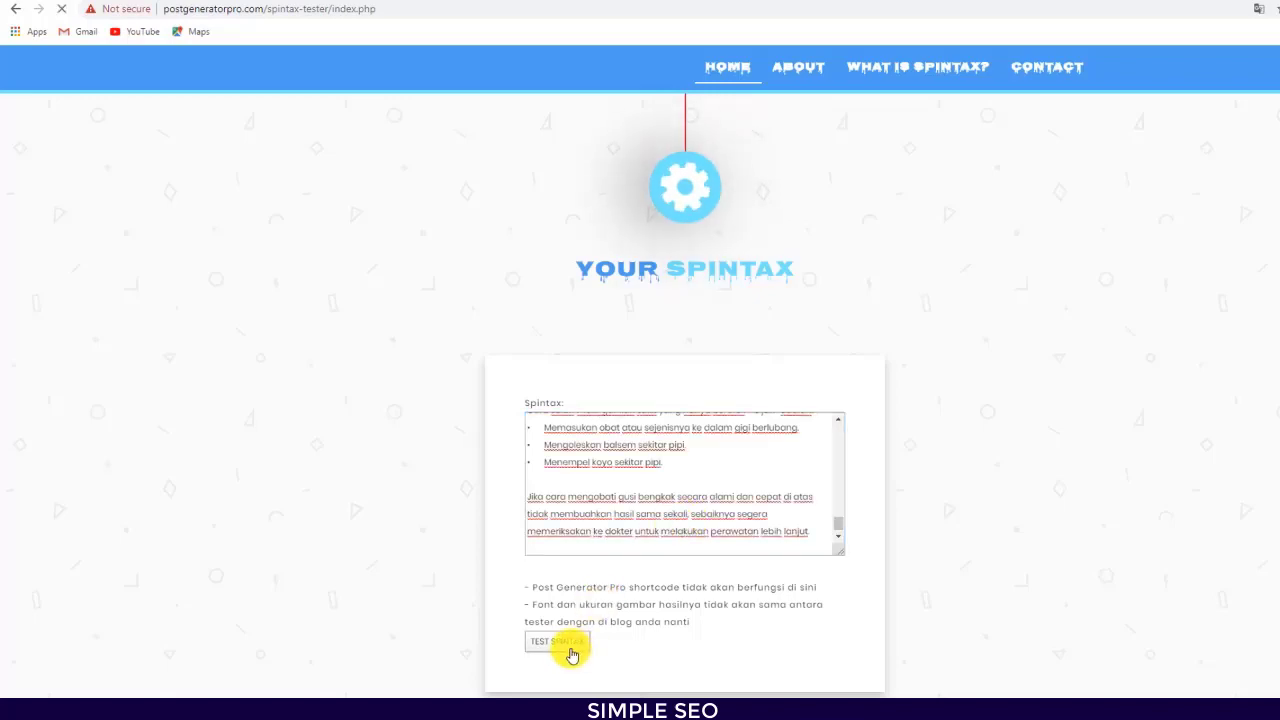
{"action": "left_click", "coordinate": [568, 646]}
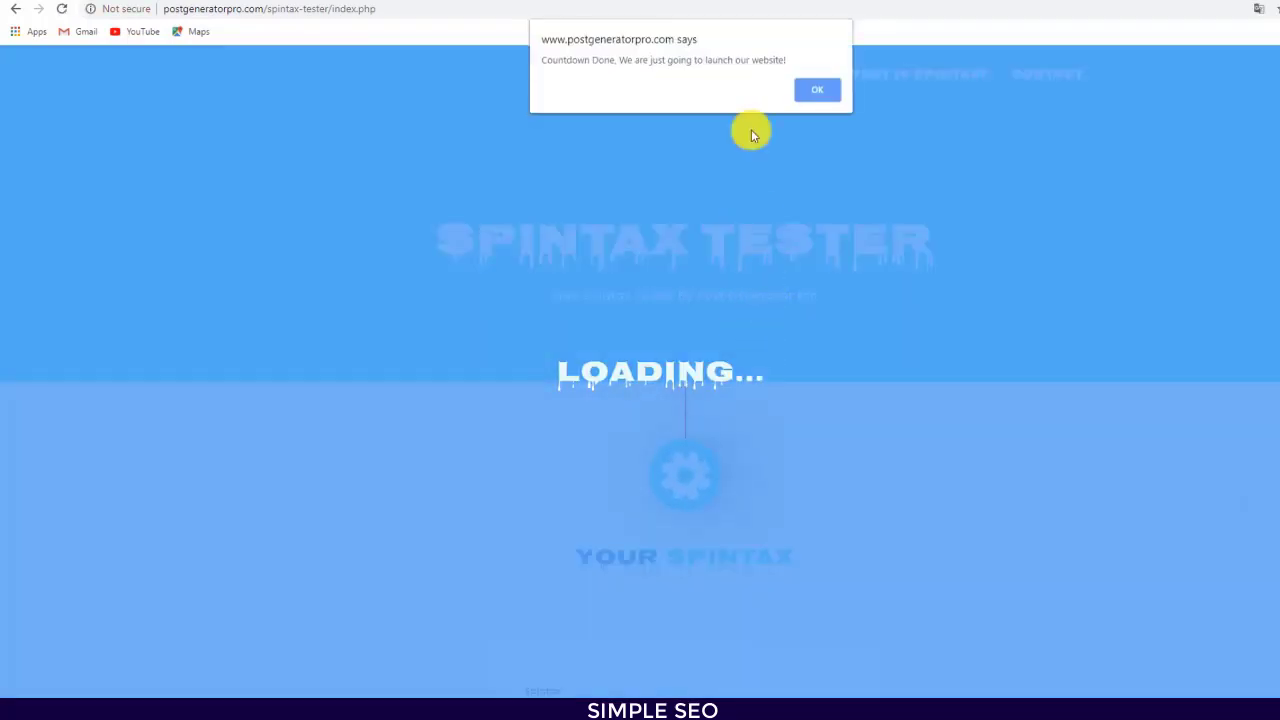
{"action": "left_click", "coordinate": [816, 90]}
{"action": "scroll", "coordinate": [794, 351], "scroll_direction": "down", "scroll_amount": 3}
{"action": "scroll", "coordinate": [800, 422], "scroll_direction": "down", "scroll_amount": 3}
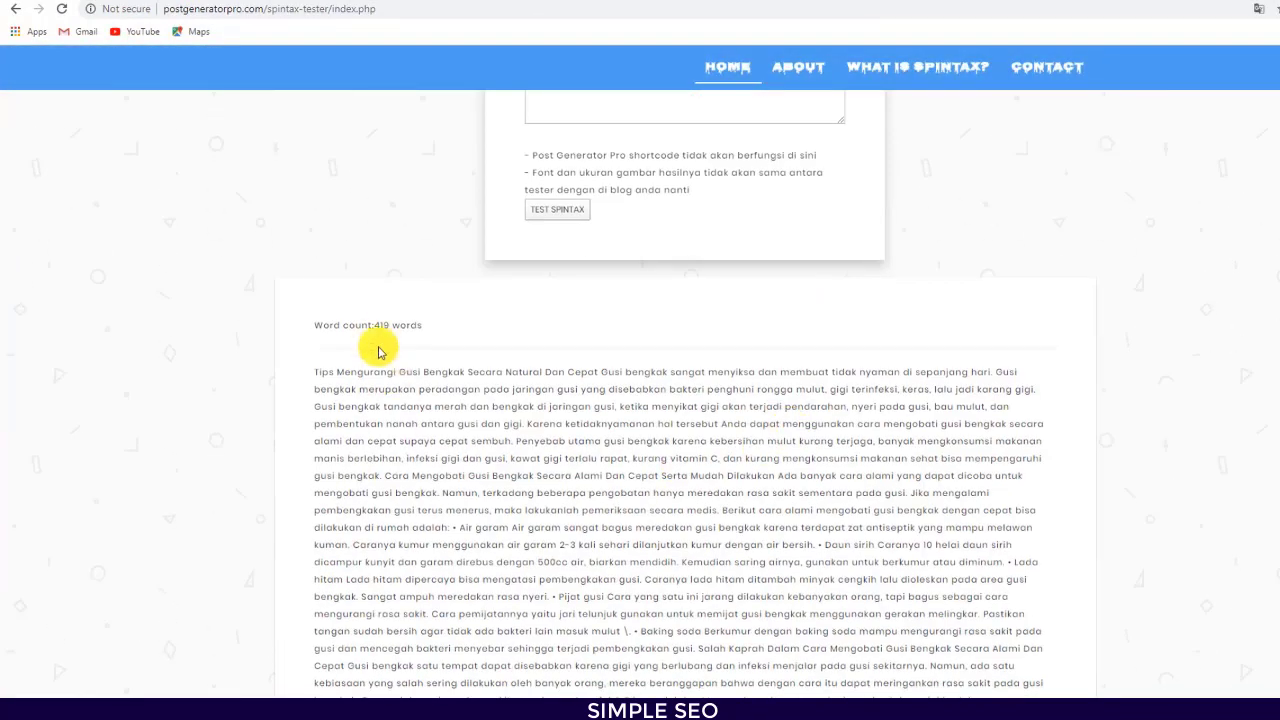
Step: Examine the generated article text from its spun title to the last sentence
{"action": "left_click_drag", "start_coordinate": [315, 371], "coordinate": [825, 589]}
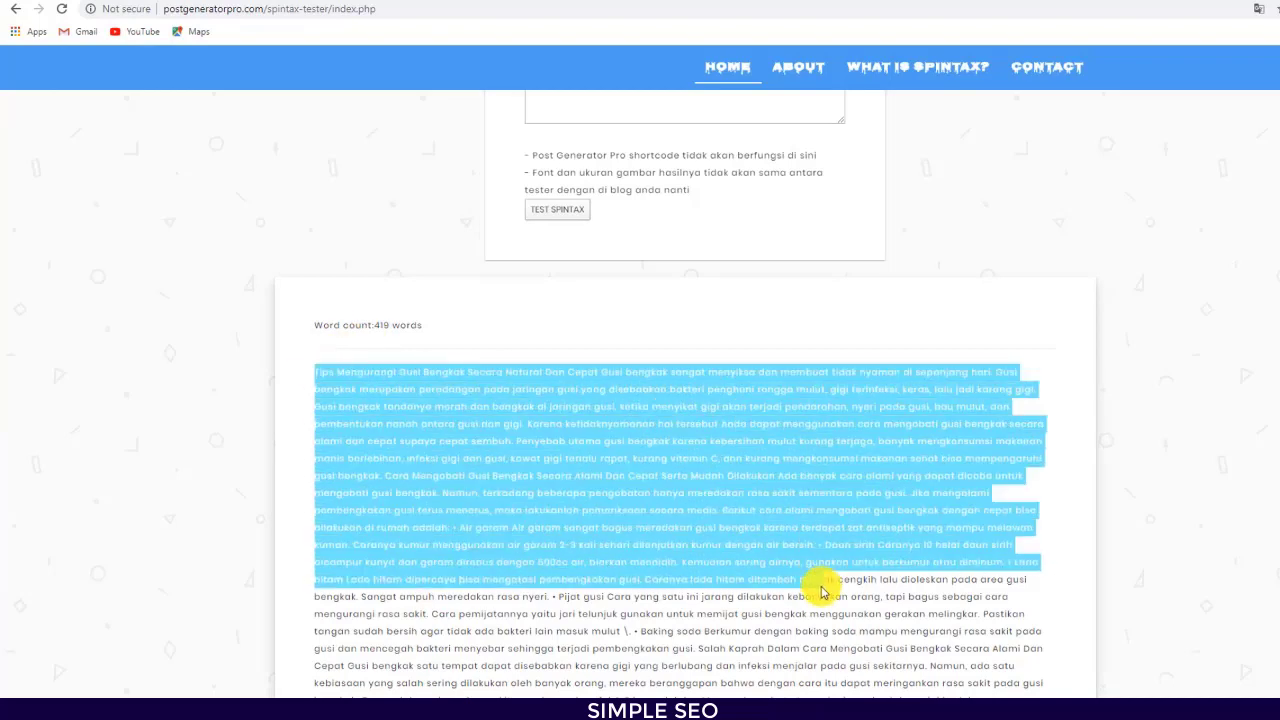
{"action": "scroll", "coordinate": [800, 580], "scroll_direction": "down", "scroll_amount": 3}
{"action": "left_click", "coordinate": [918, 452], "text": "shift"}
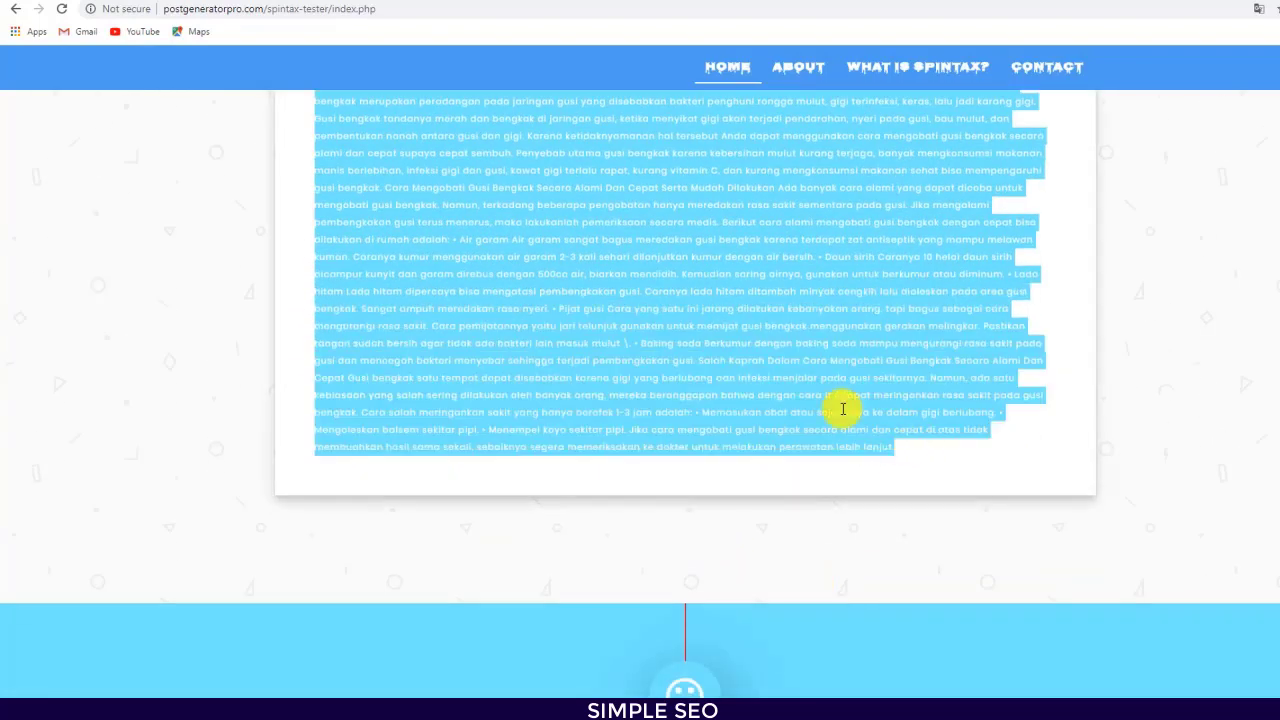
{"action": "scroll", "coordinate": [777, 466], "scroll_direction": "up", "scroll_amount": 6}
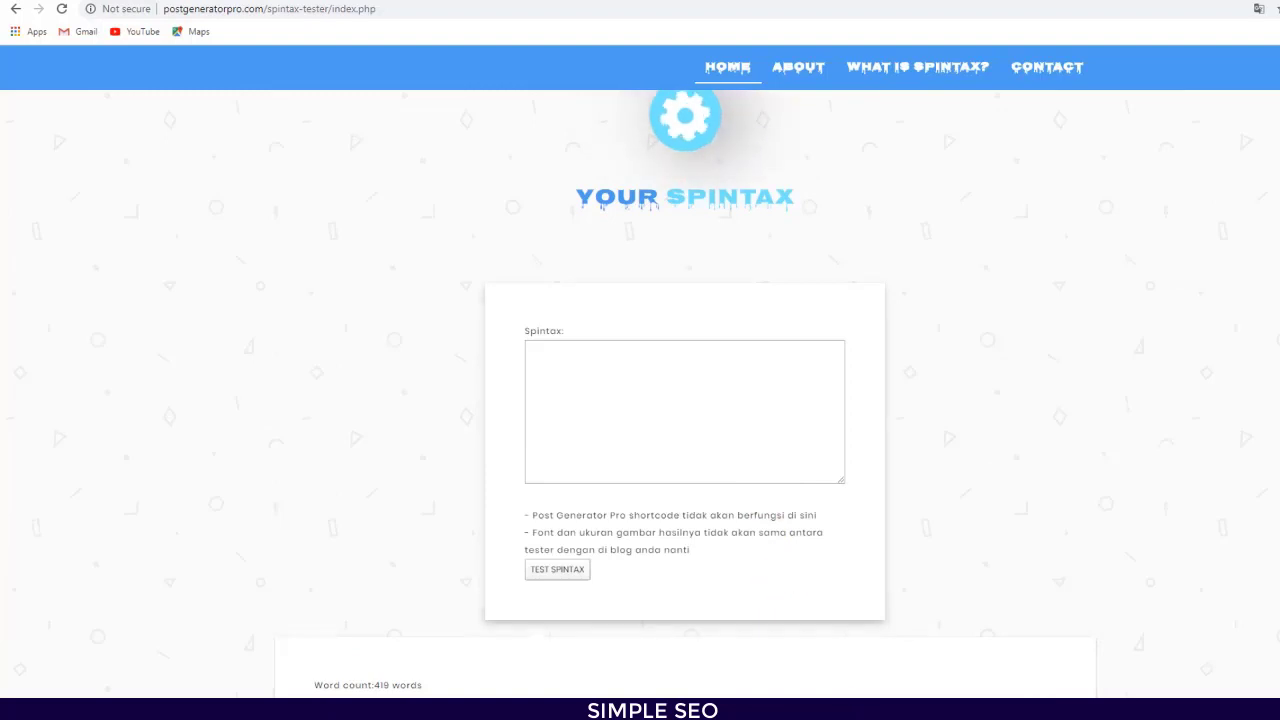
{"action": "scroll", "coordinate": [820, 610], "scroll_direction": "up", "scroll_amount": 4}
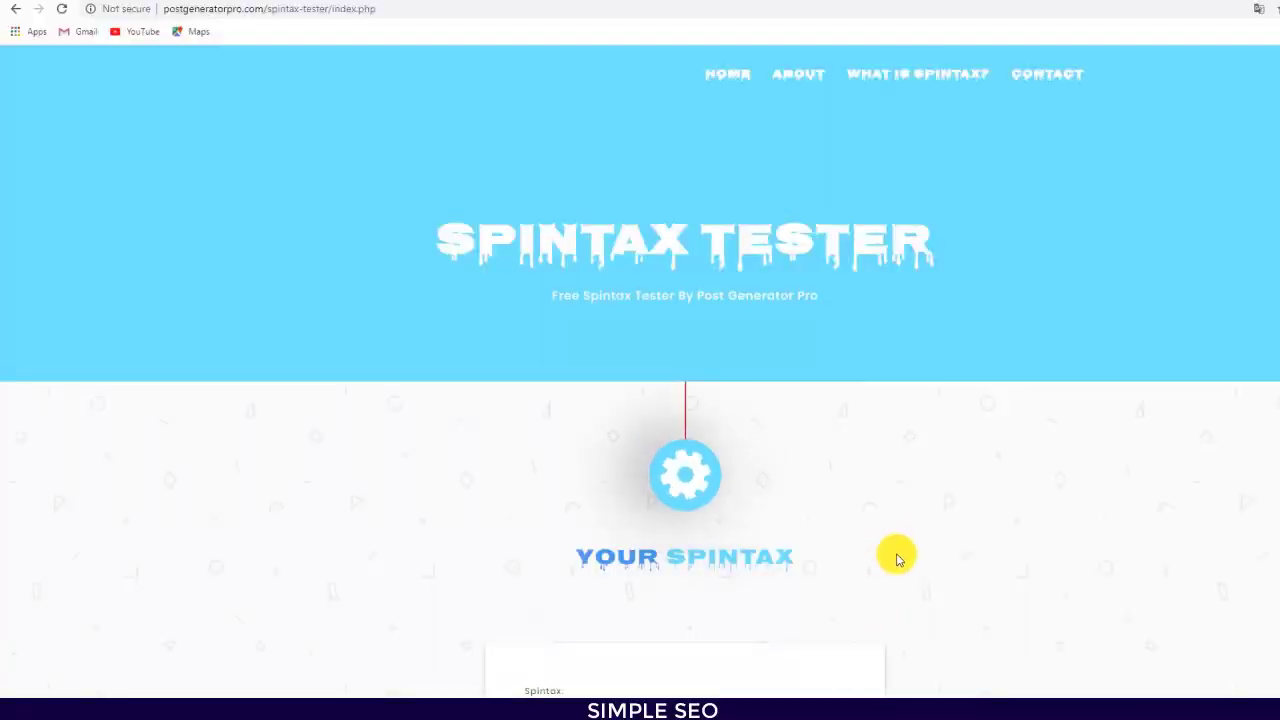
{"action": "scroll", "coordinate": [894, 551], "scroll_direction": "down", "scroll_amount": 3}
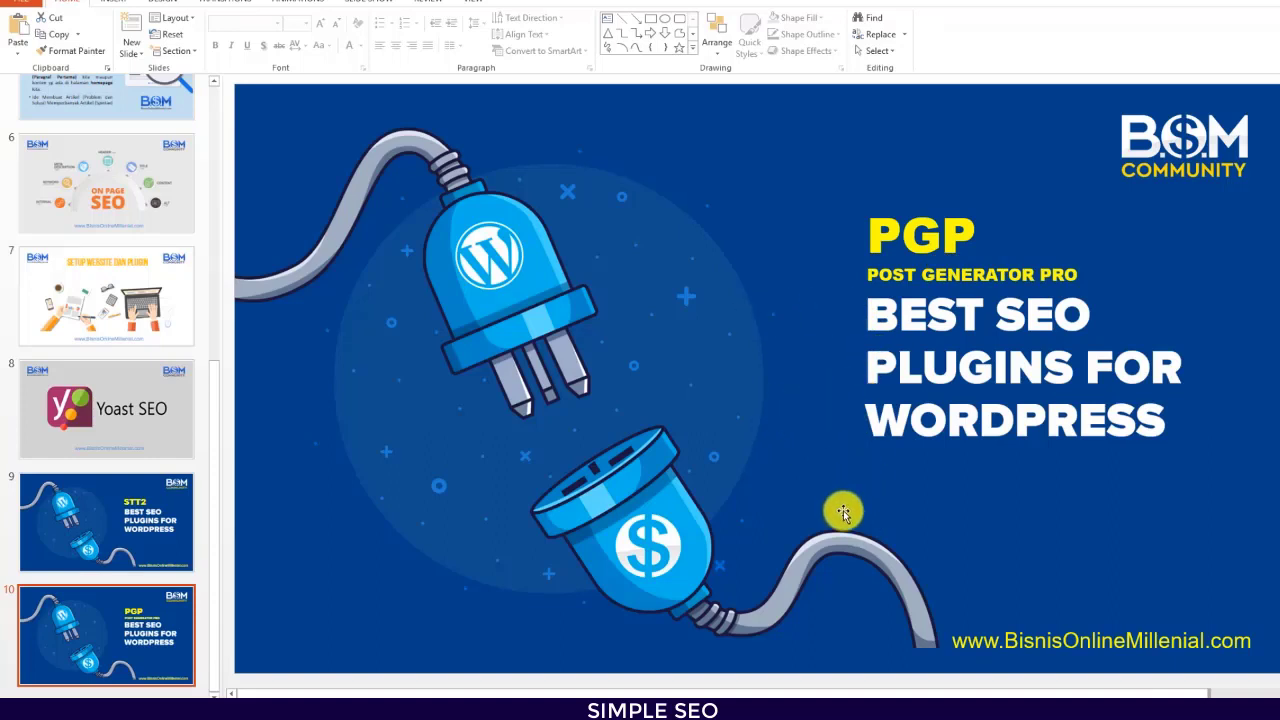
Step: Switch to the WordPress dashboard in Firefox and look at the plugin zip upload form and its file chooser without selecting a file
{"action": "left_click", "coordinate": [800, 710]}
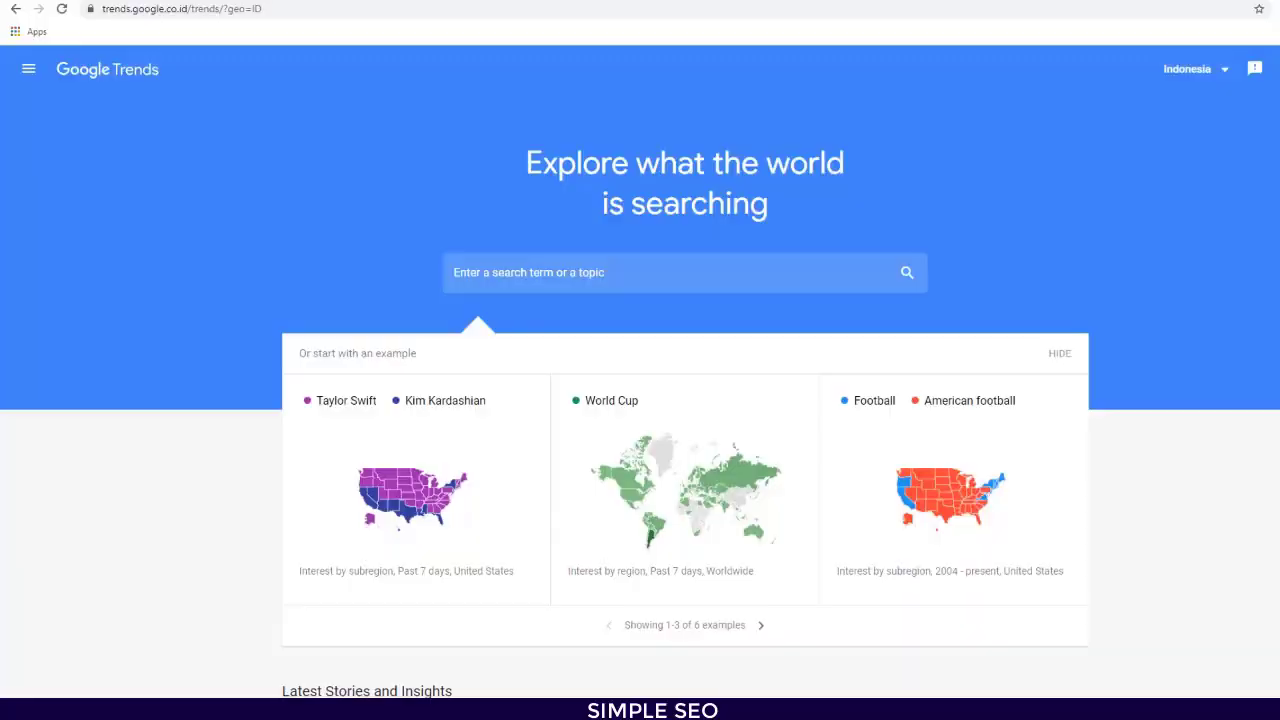
{"action": "left_click", "coordinate": [490, 710]}
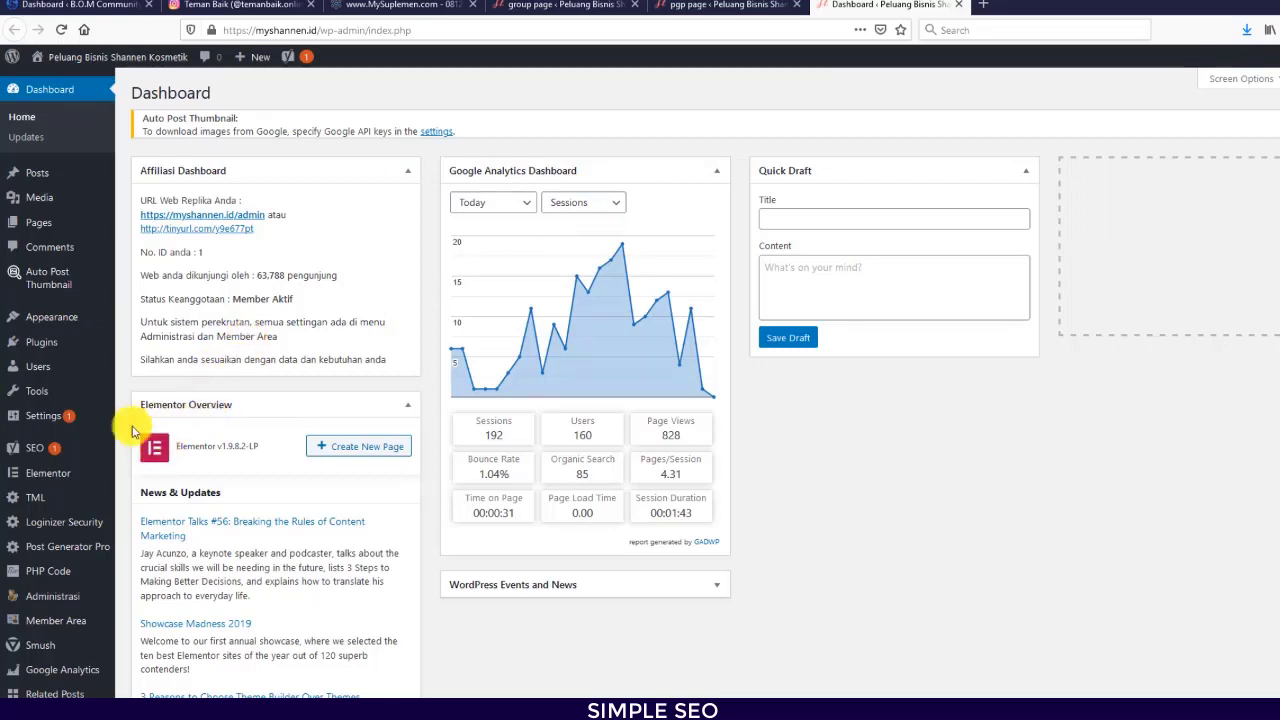
{"action": "mouse_move", "coordinate": [68, 503]}
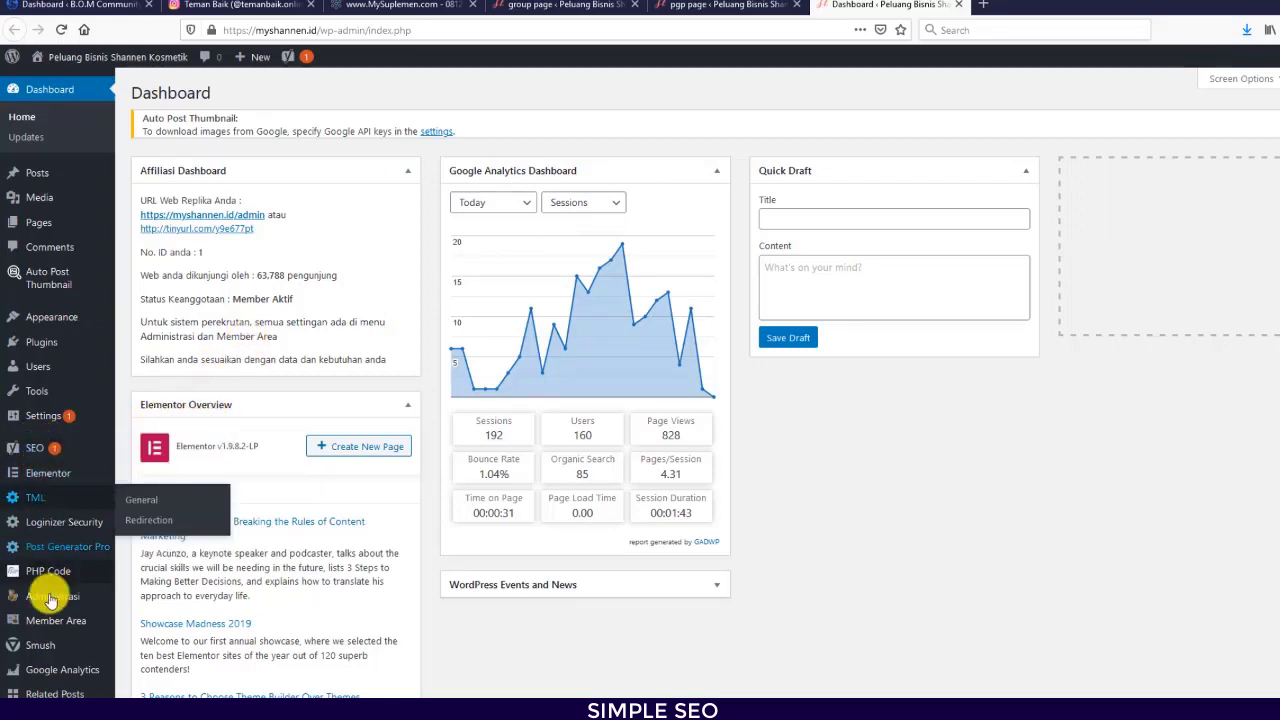
{"action": "mouse_move", "coordinate": [51, 338]}
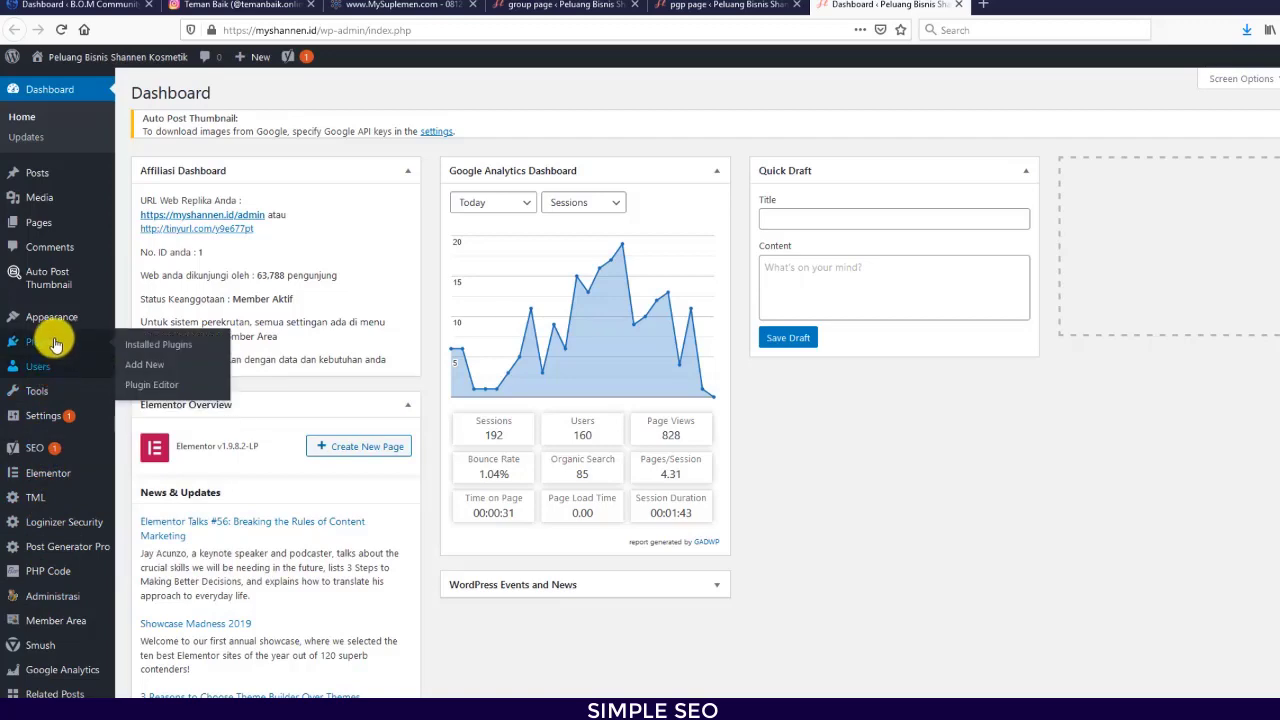
{"action": "left_click", "coordinate": [150, 372]}
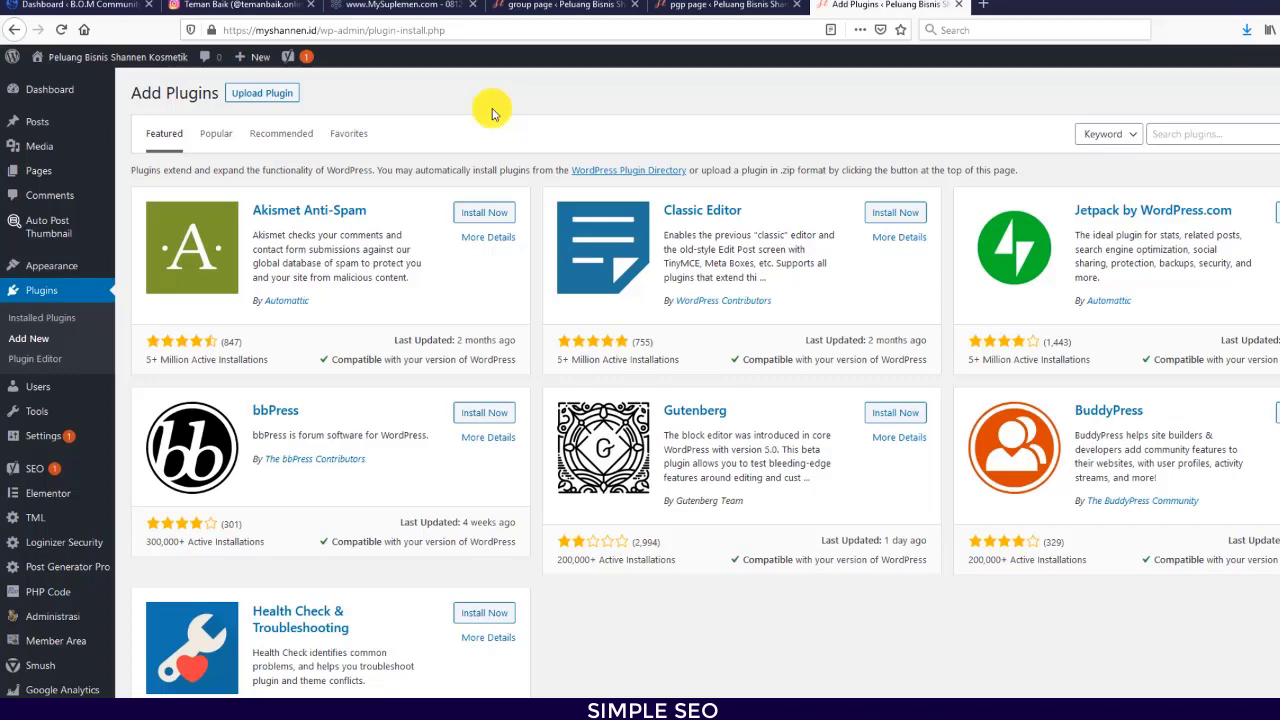
{"action": "left_click", "coordinate": [283, 94]}
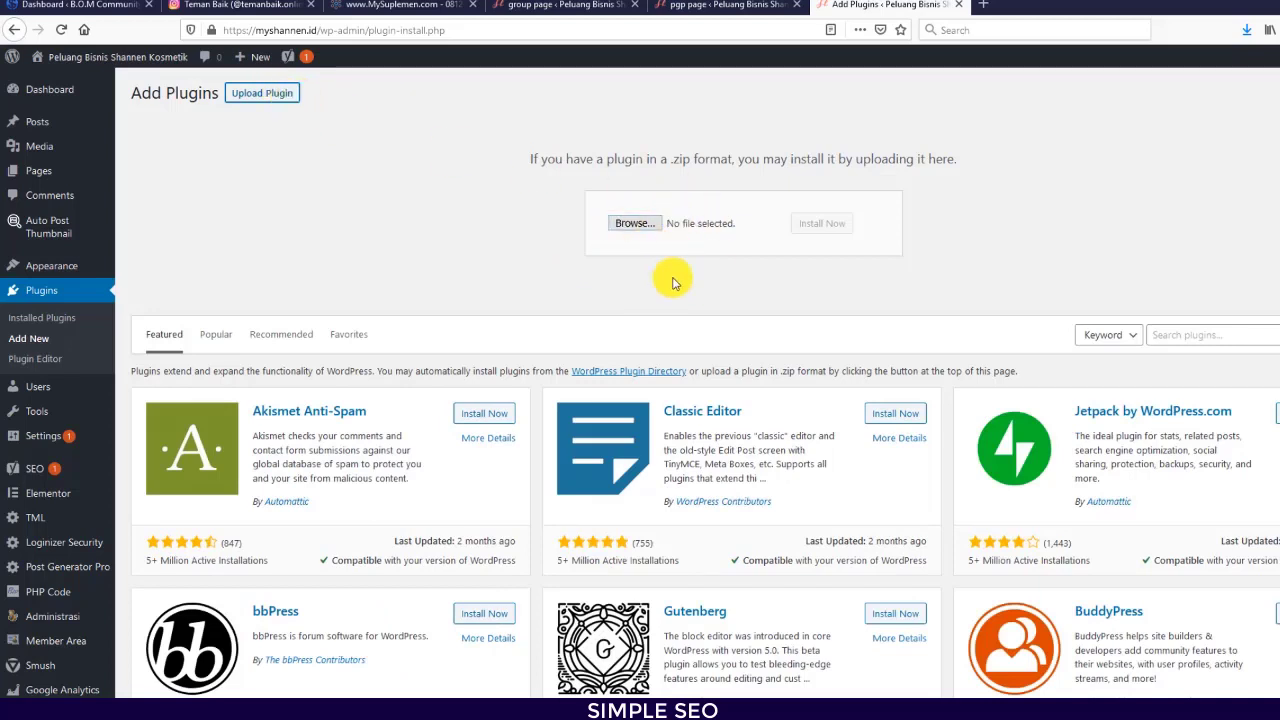
{"action": "left_click", "coordinate": [638, 224]}
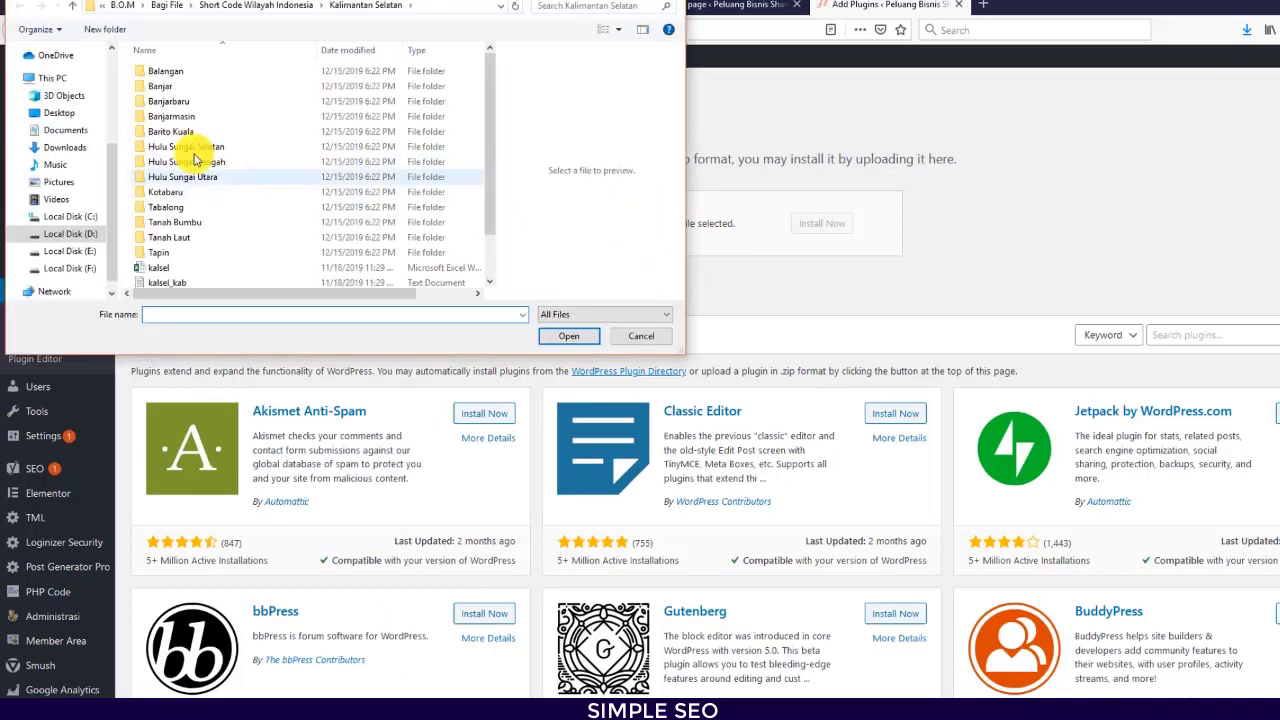
{"action": "key", "text": "Escape"}
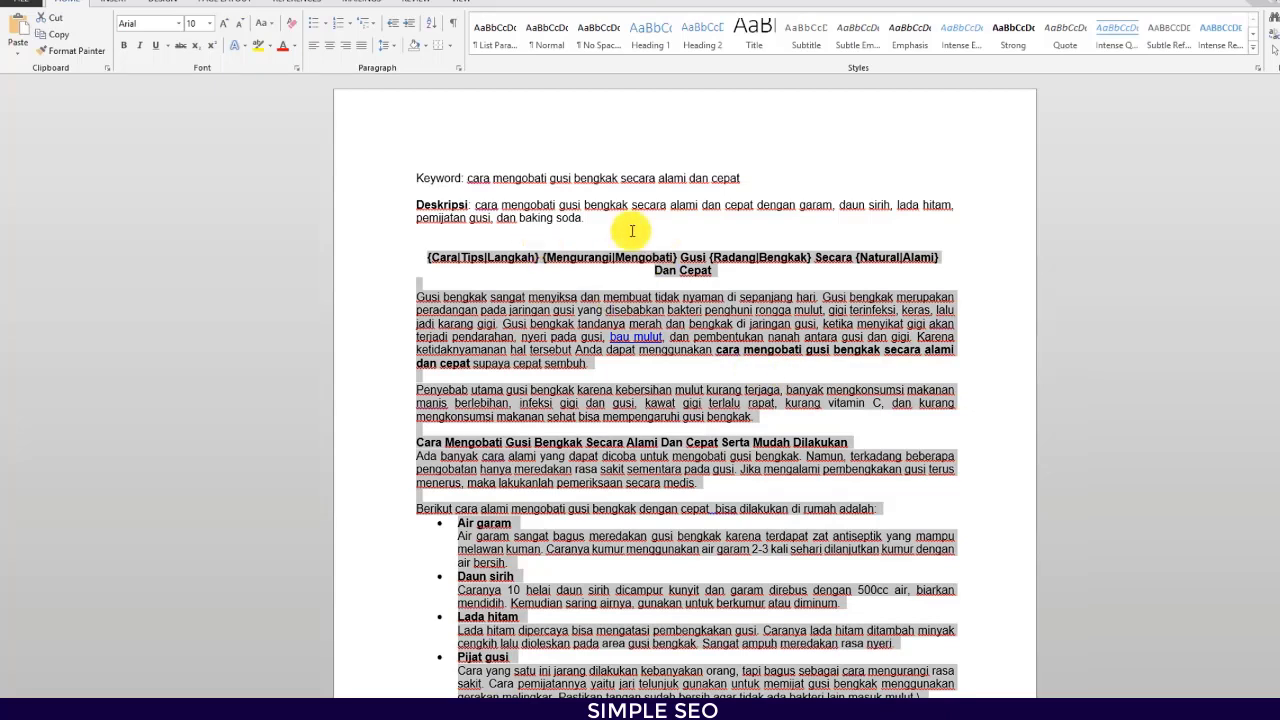
Step: Open the Generate page of Post Generator Pro in WordPress and go to its title and article fields
{"action": "mouse_move", "coordinate": [428, 257]}
{"action": "left_mouse_down"}
{"action": "mouse_move", "coordinate": [757, 273]}
{"action": "mouse_move", "coordinate": [677, 251]}
{"action": "mouse_move", "coordinate": [416, 257]}
{"action": "left_mouse_up"}
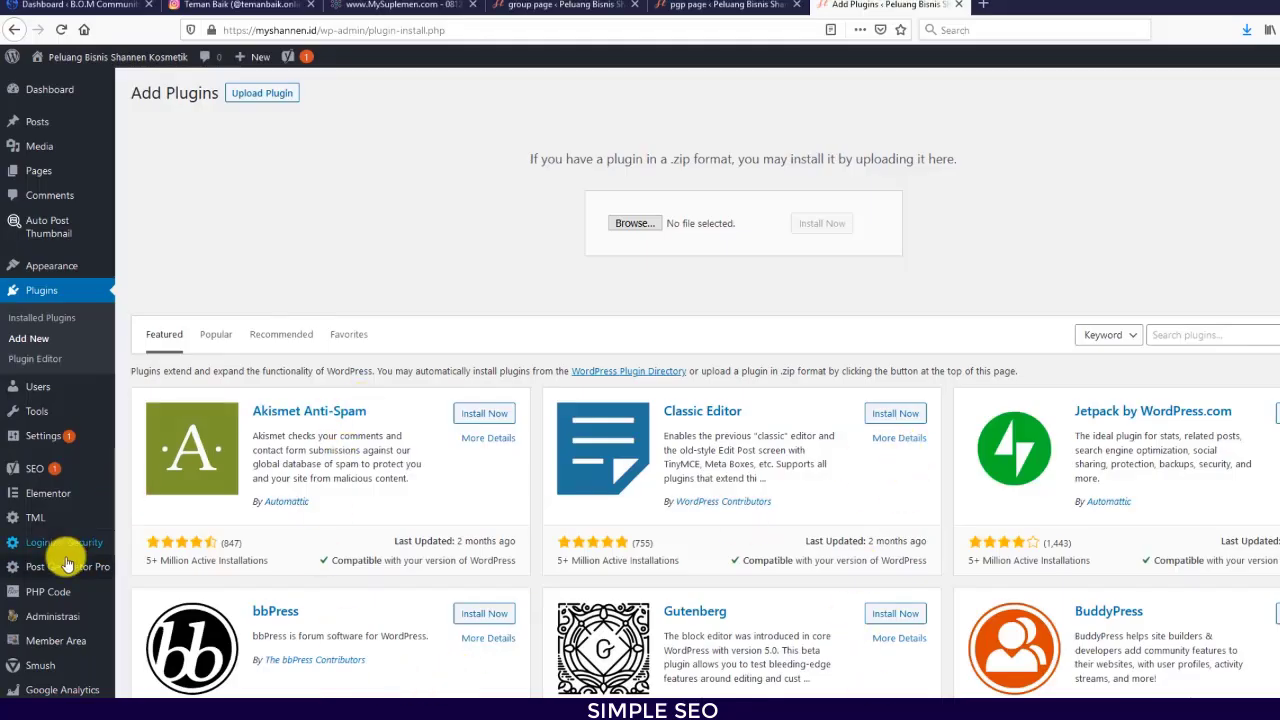
{"action": "mouse_move", "coordinate": [57, 568]}
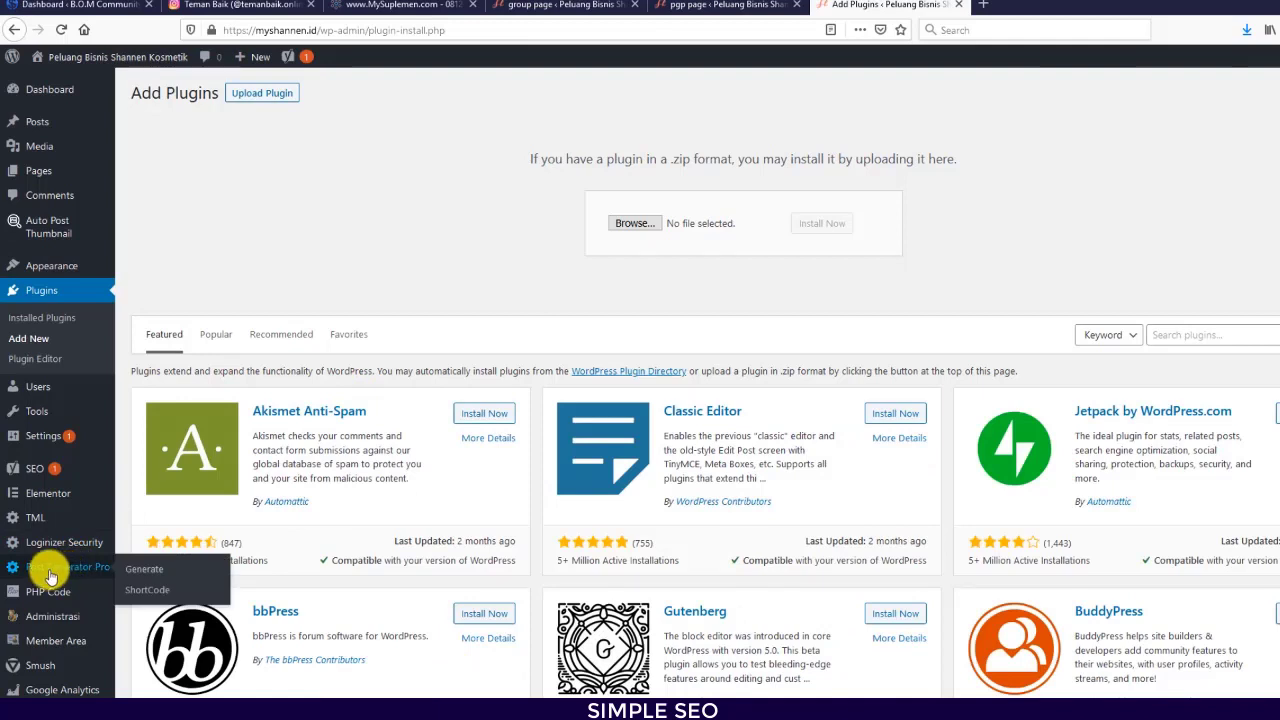
{"action": "left_click", "coordinate": [128, 570]}
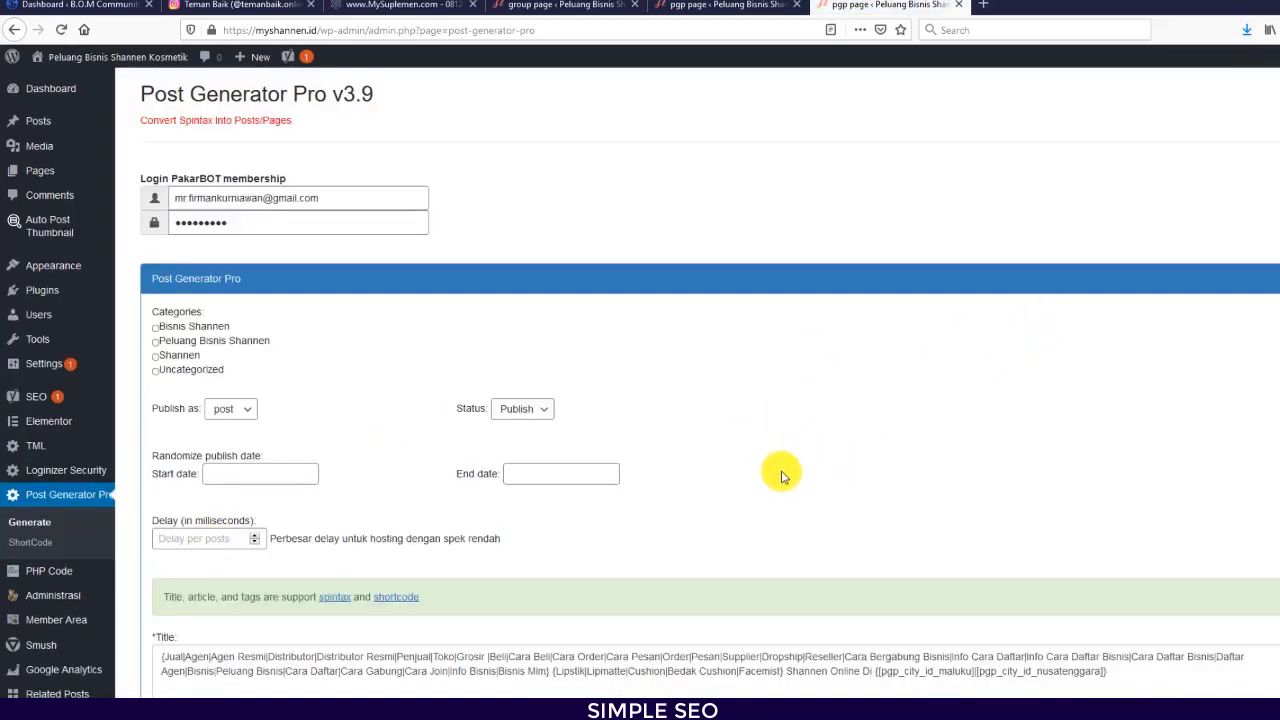
{"action": "scroll", "coordinate": [780, 478], "scroll_direction": "down", "scroll_amount": 3}
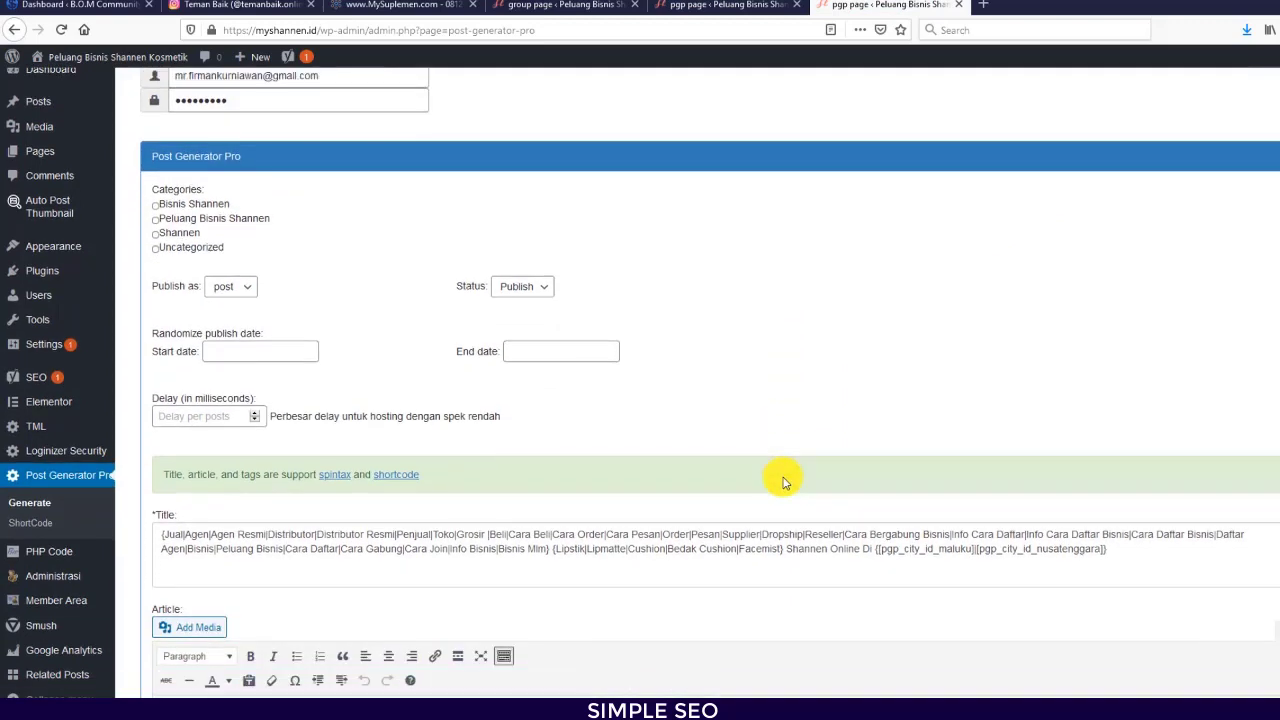
Step: Look over the category, publishing and title settings on the Post Generator Pro Generate page
{"action": "scroll", "coordinate": [777, 488], "scroll_direction": "up", "scroll_amount": 3}
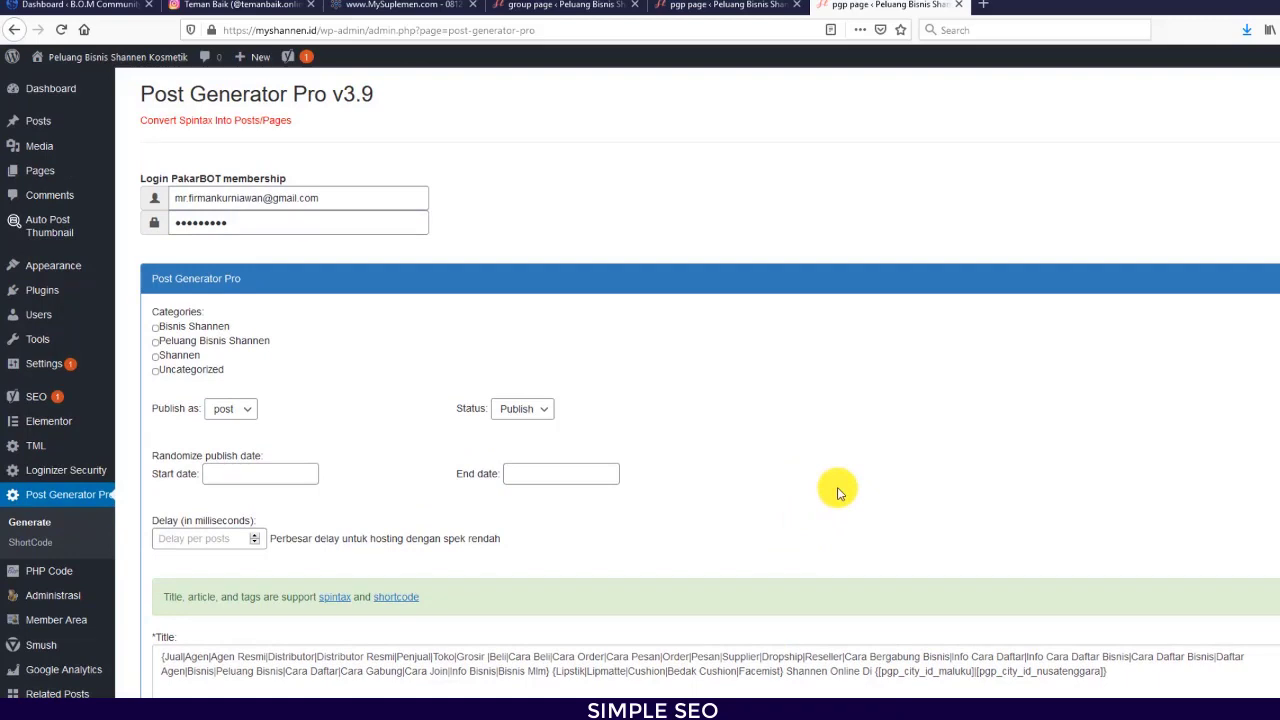
{"action": "scroll", "coordinate": [677, 517], "scroll_direction": "down", "scroll_amount": 5}
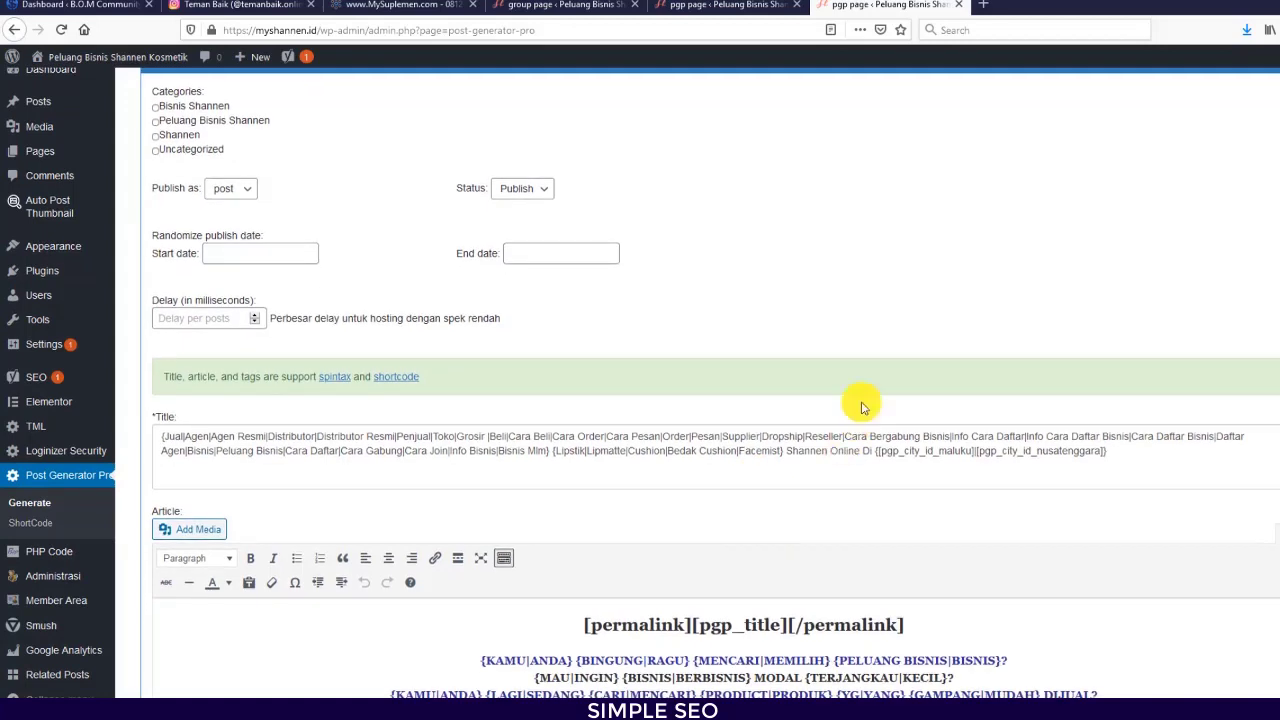
{"action": "scroll", "coordinate": [860, 405], "scroll_direction": "up", "scroll_amount": 5}
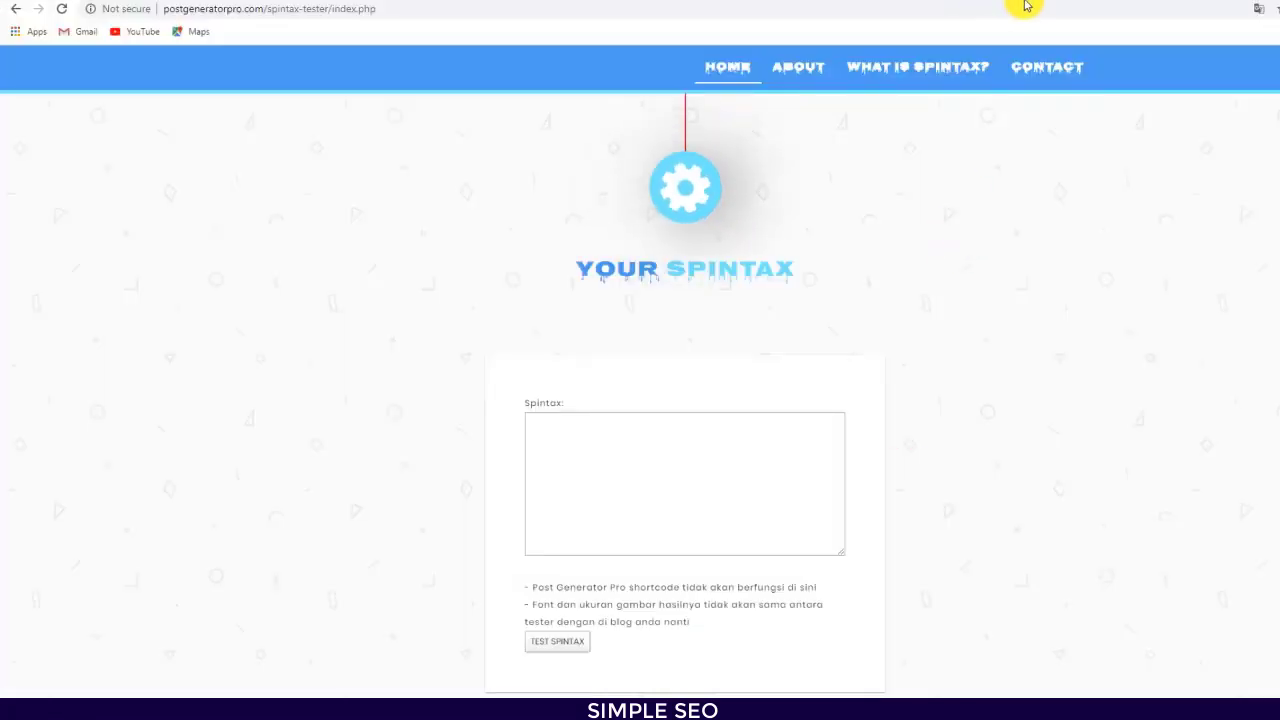
Step: Switch to Chrome, search Google for "google trends" in a new tab and open the Google Trends site
{"action": "key", "text": "ctrl+t"}
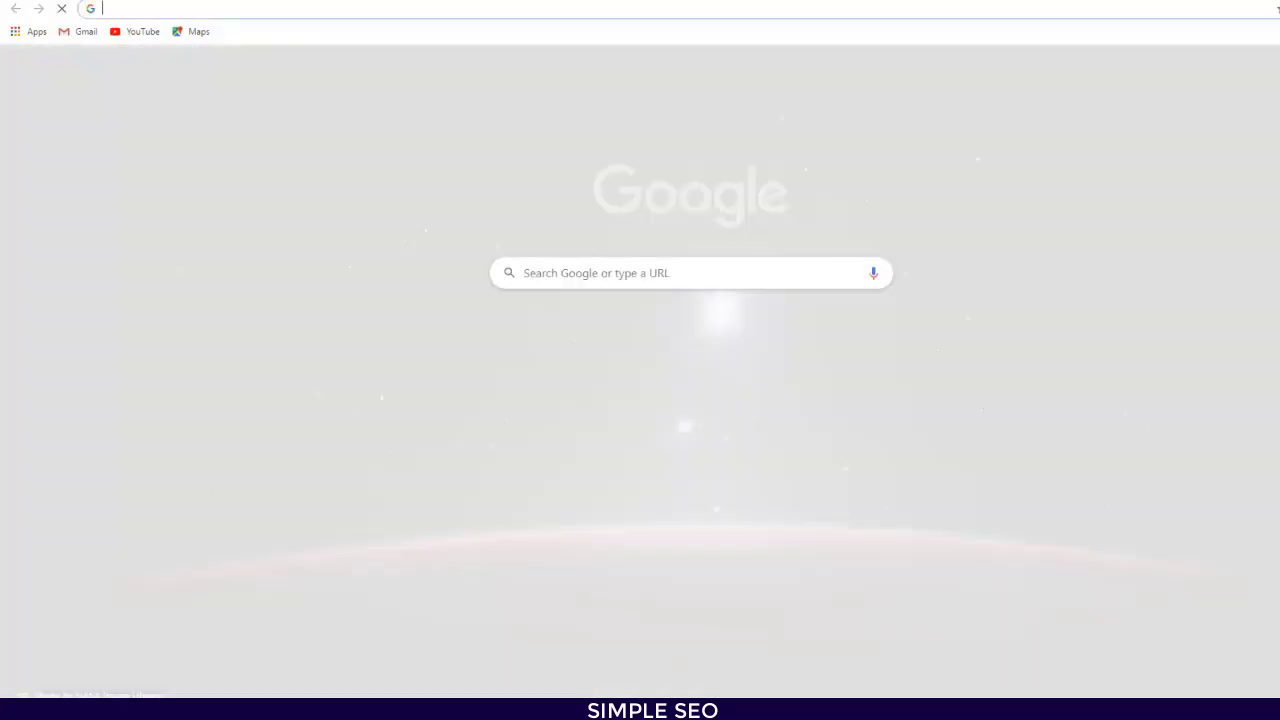
{"action": "type", "text": "google t"}
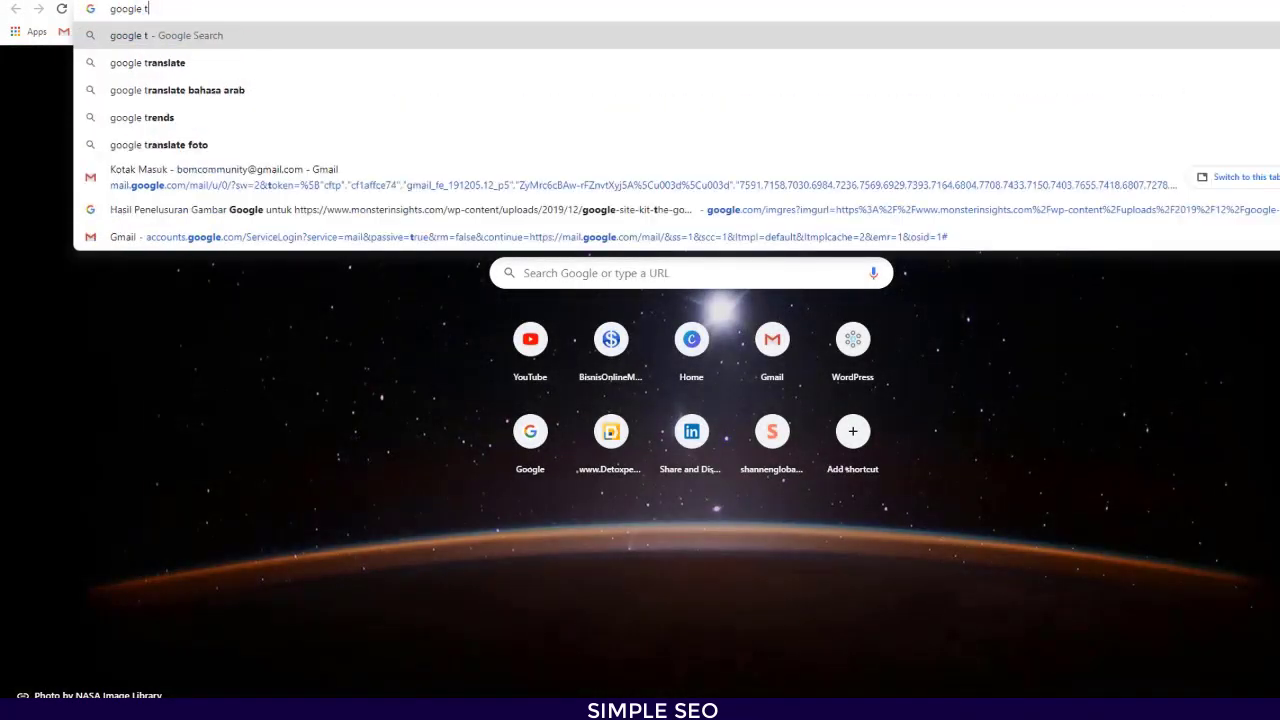
{"action": "type", "text": "rends"}
{"action": "key", "text": "Return"}
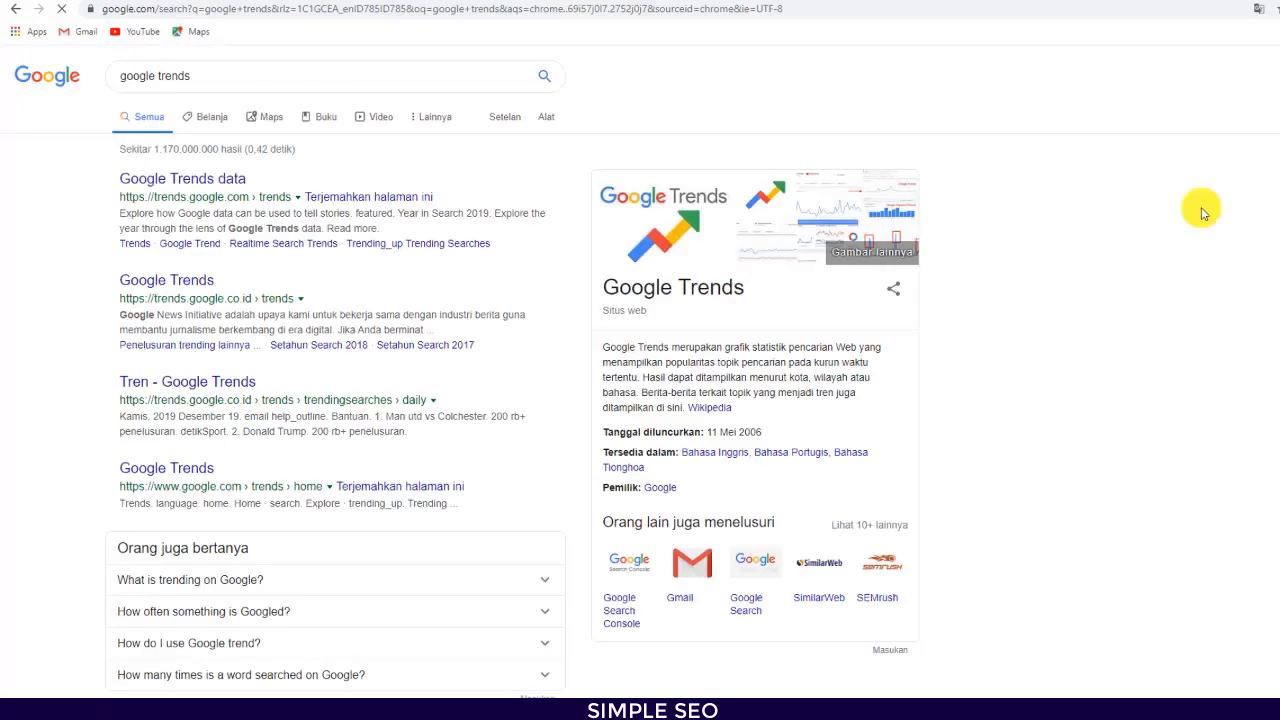
{"action": "left_click", "coordinate": [222, 182]}
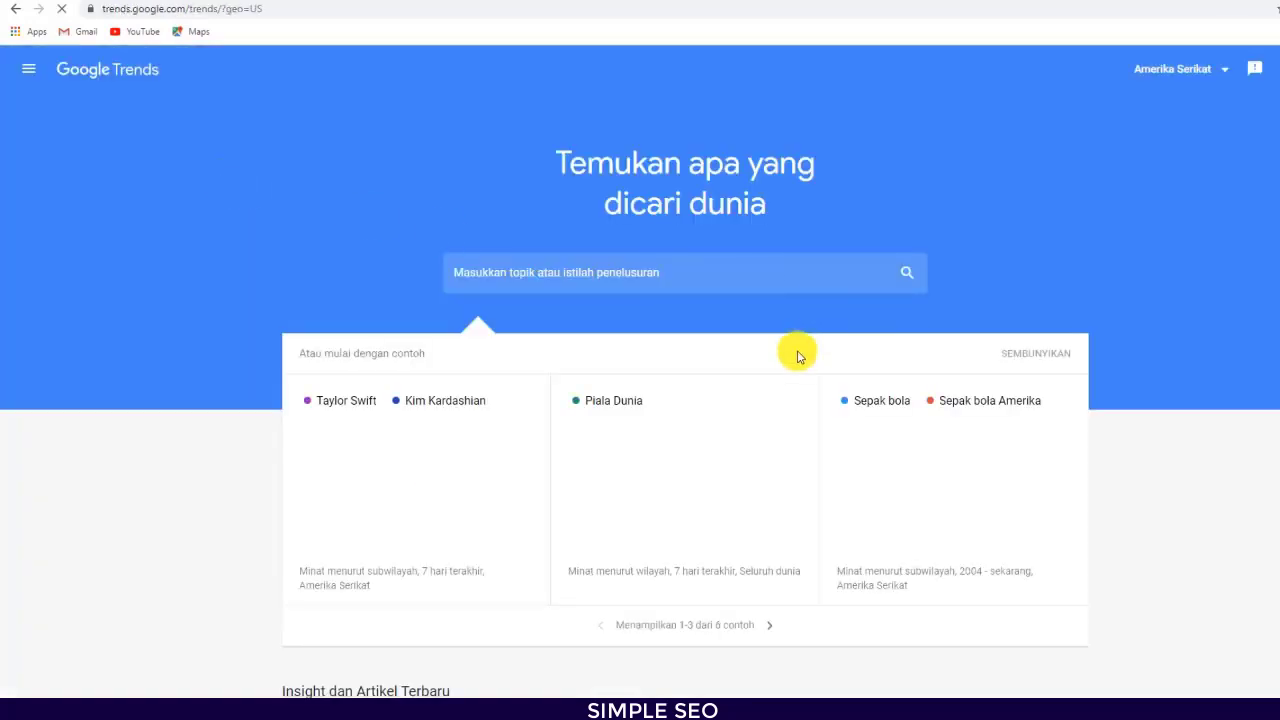
Step: Set the Google Trends region to Indonesia
{"action": "left_click", "coordinate": [1176, 69]}
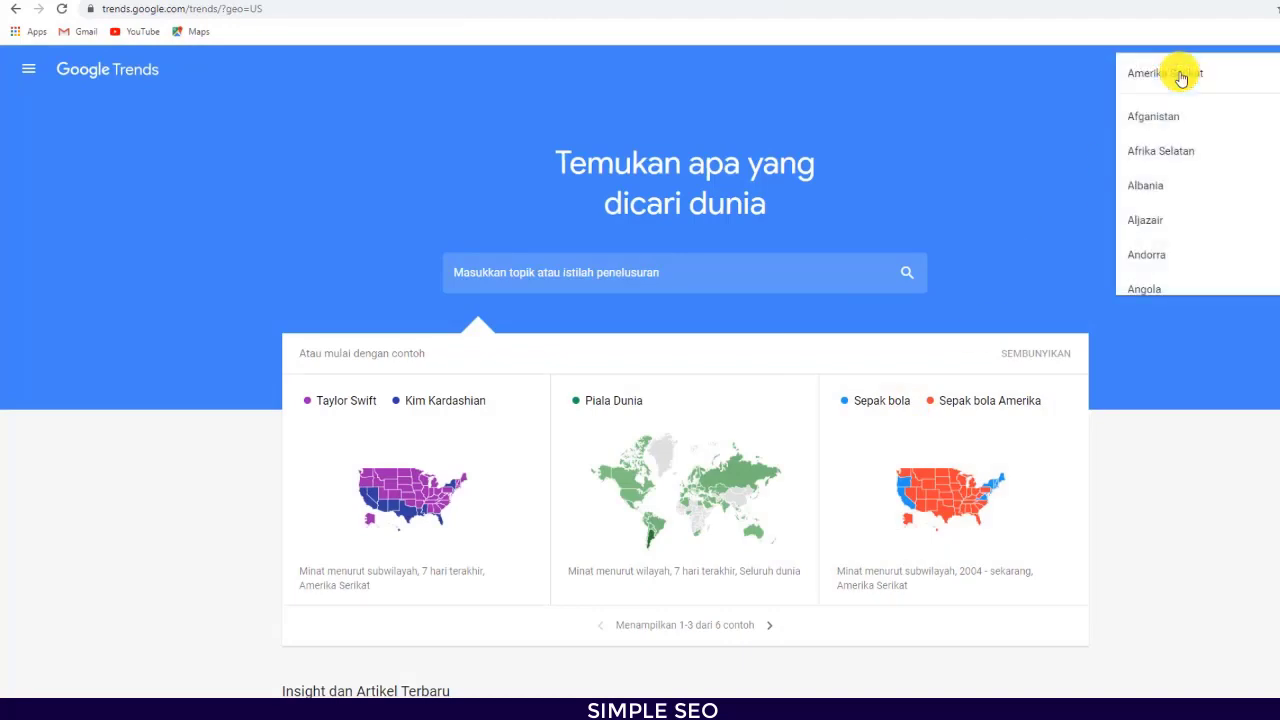
{"action": "scroll", "coordinate": [1188, 204], "scroll_direction": "down", "scroll_amount": 12}
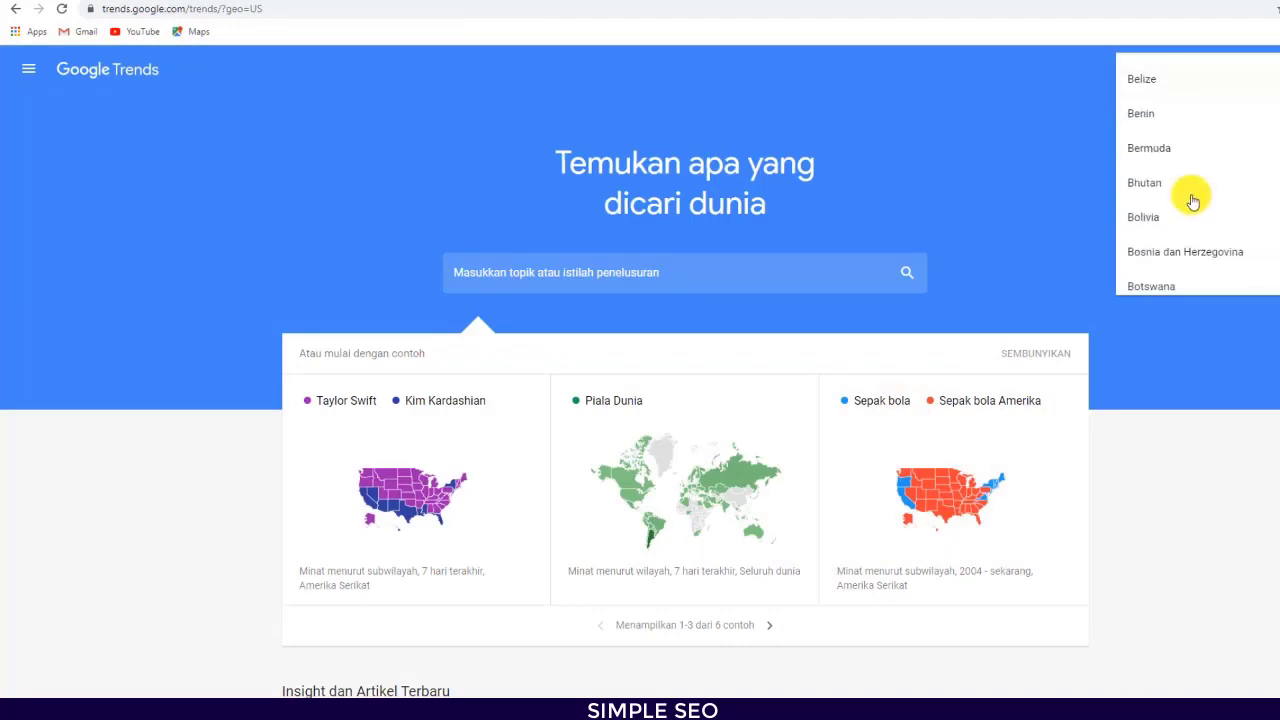
{"action": "scroll", "coordinate": [1190, 205], "scroll_direction": "down", "scroll_amount": 8}
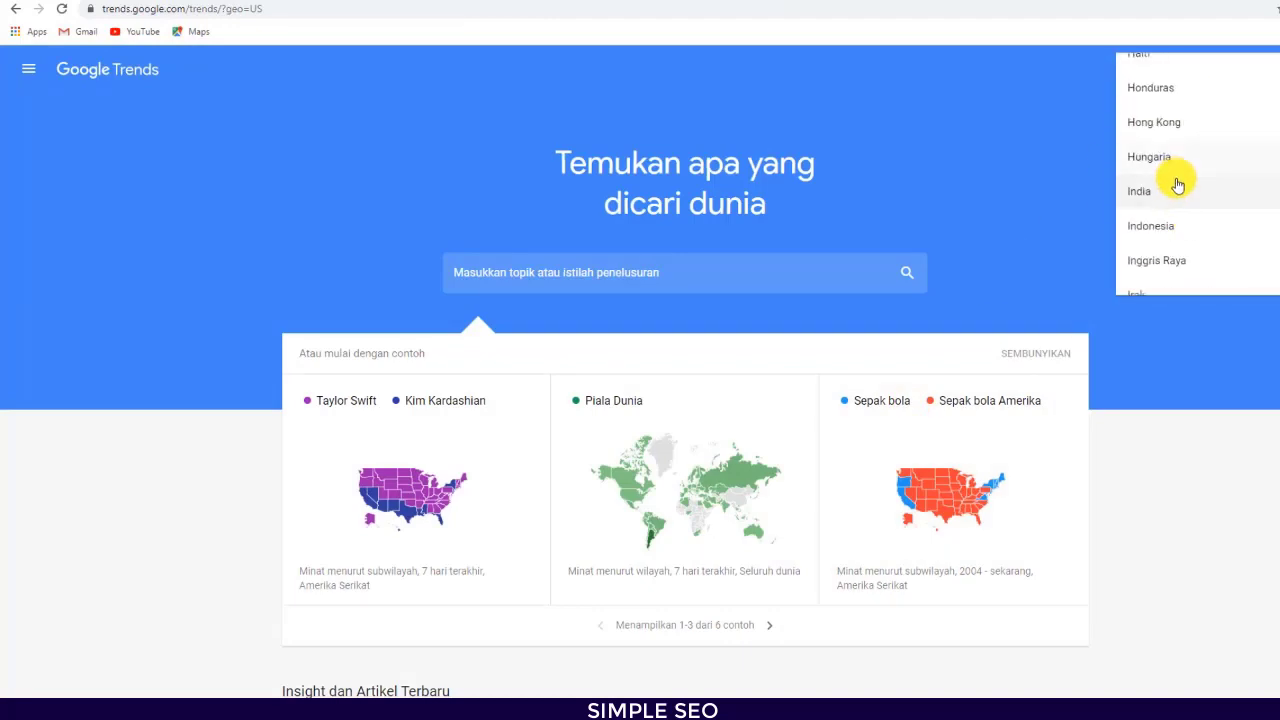
{"action": "left_click", "coordinate": [1176, 226]}
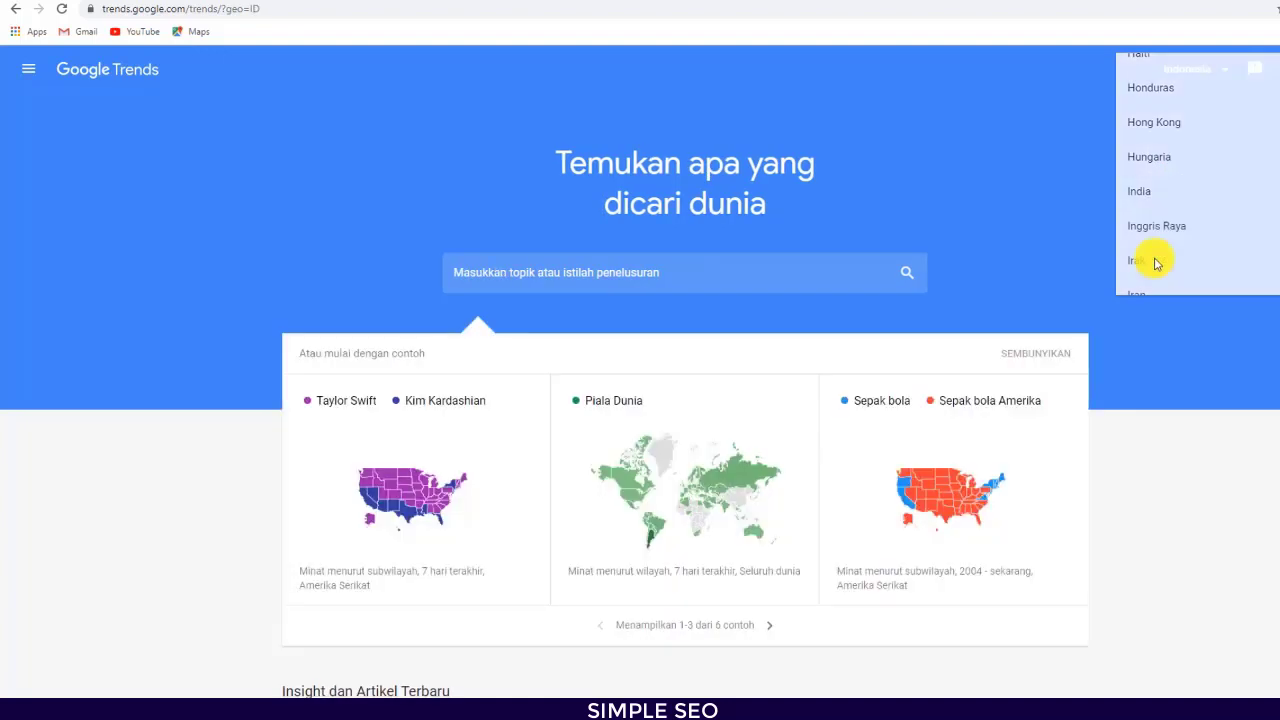
Step: Search Google Trends for "asam urat" and view the first two pages of the interest-by-subregion ranking
{"action": "left_click", "coordinate": [679, 272]}
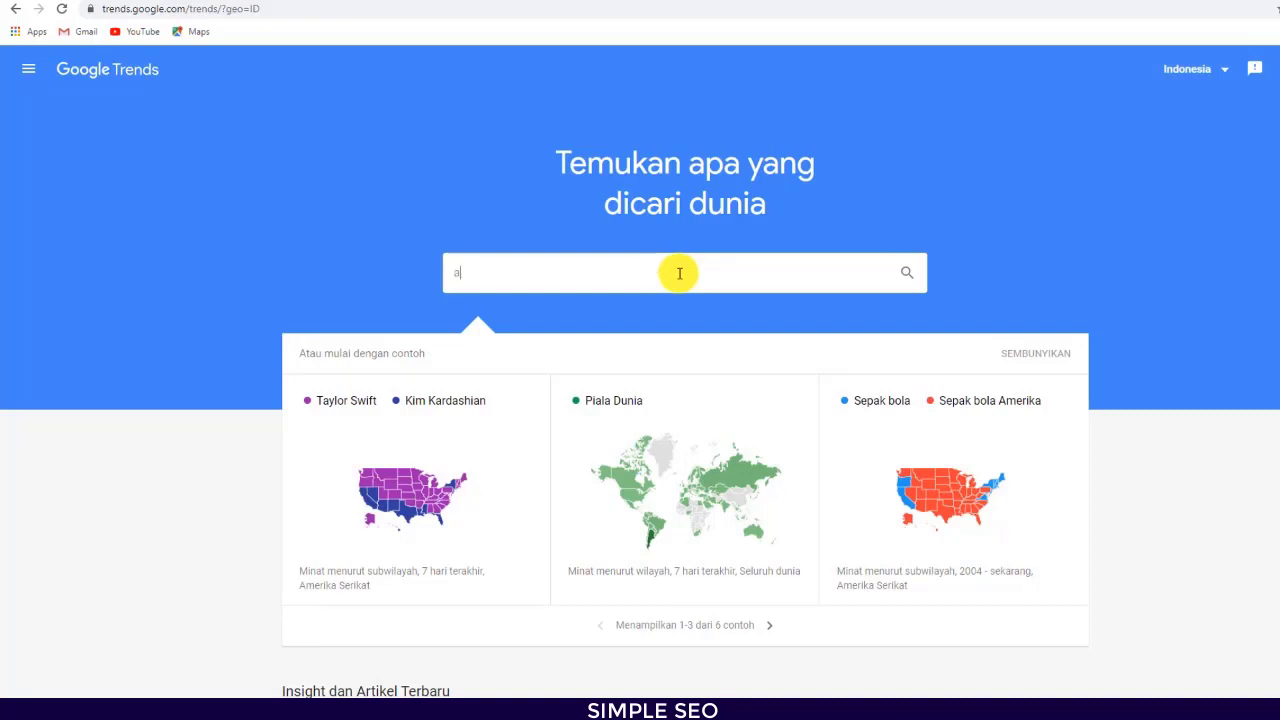
{"action": "type", "text": "urat"}
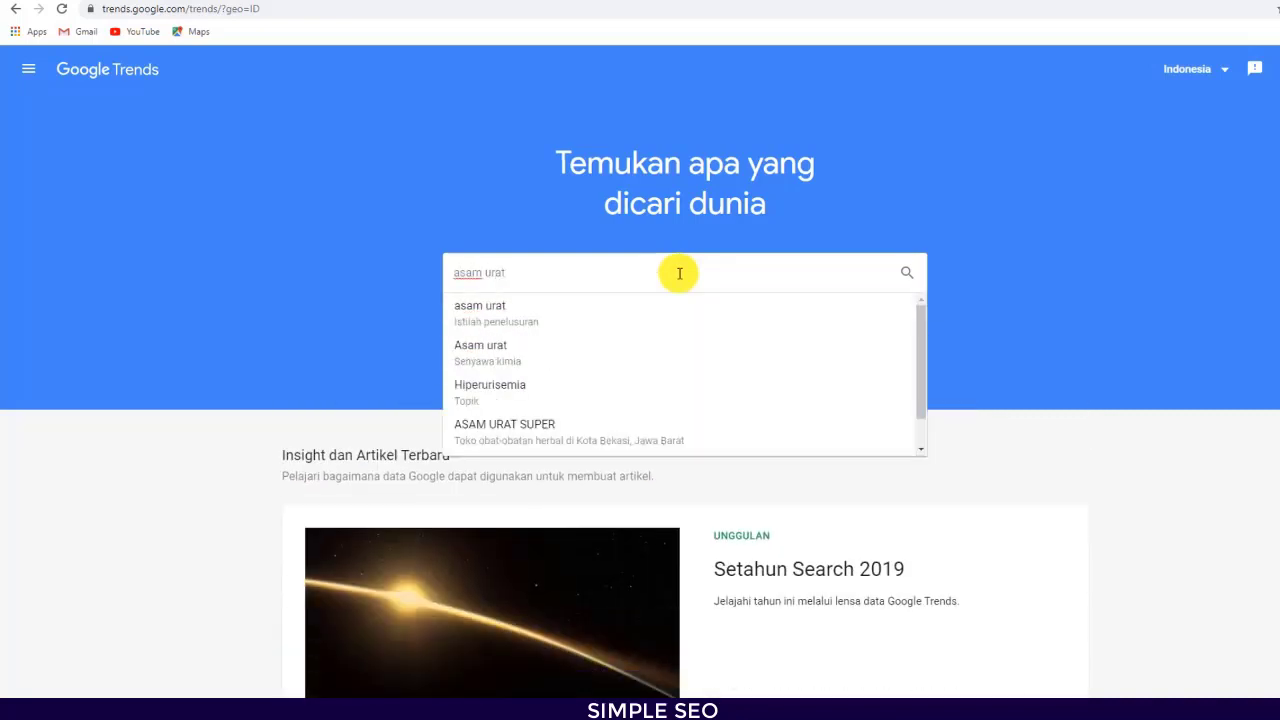
{"action": "key", "text": "Return"}
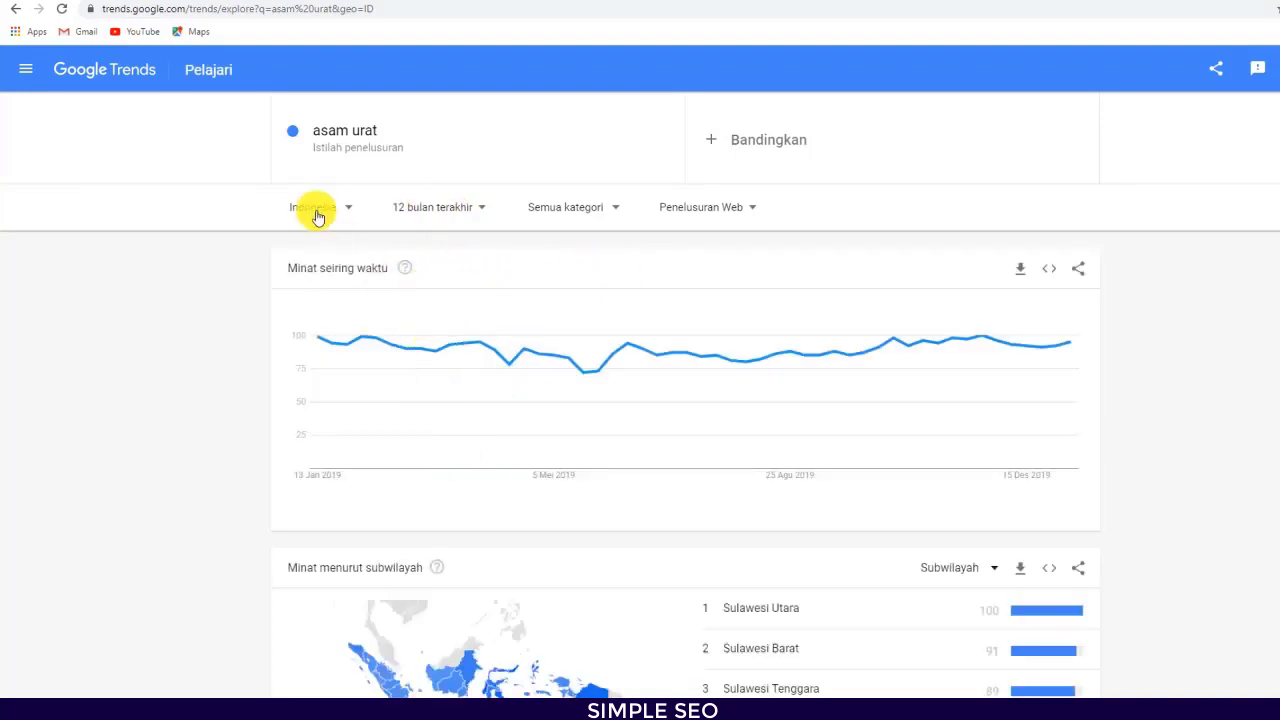
{"action": "scroll", "coordinate": [960, 533], "scroll_direction": "down", "scroll_amount": 3}
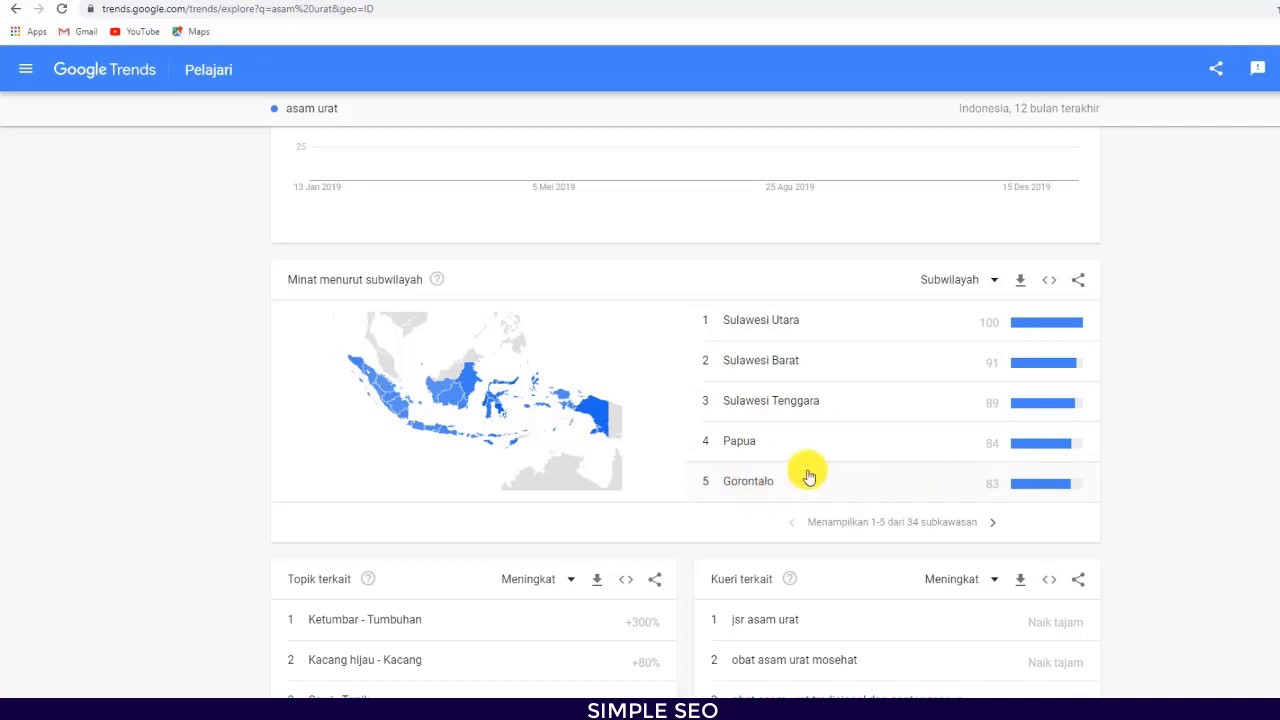
{"action": "left_click", "coordinate": [993, 522]}
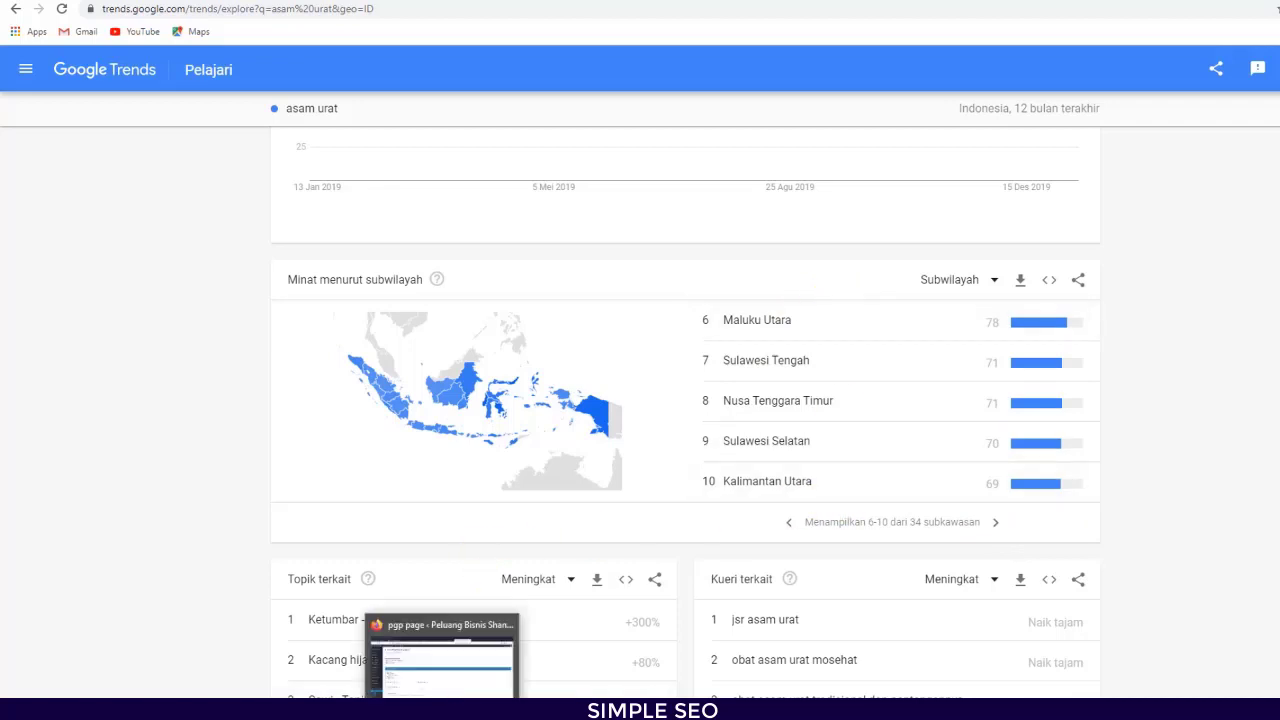
Step: Switch to WordPress in Firefox and bring up the ShortCode List of Post Generator Pro
{"action": "left_click", "coordinate": [443, 709]}
{"action": "left_click", "coordinate": [543, 7]}
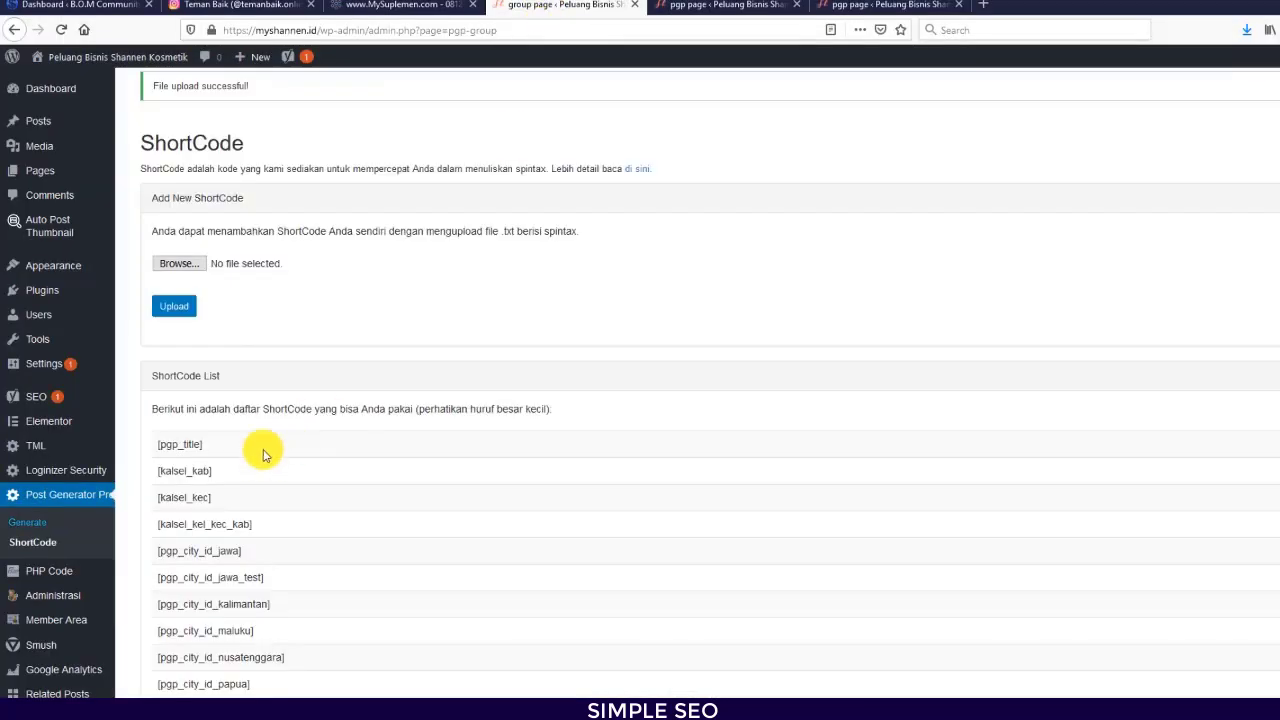
{"action": "scroll", "coordinate": [260, 454], "scroll_direction": "down", "scroll_amount": 3}
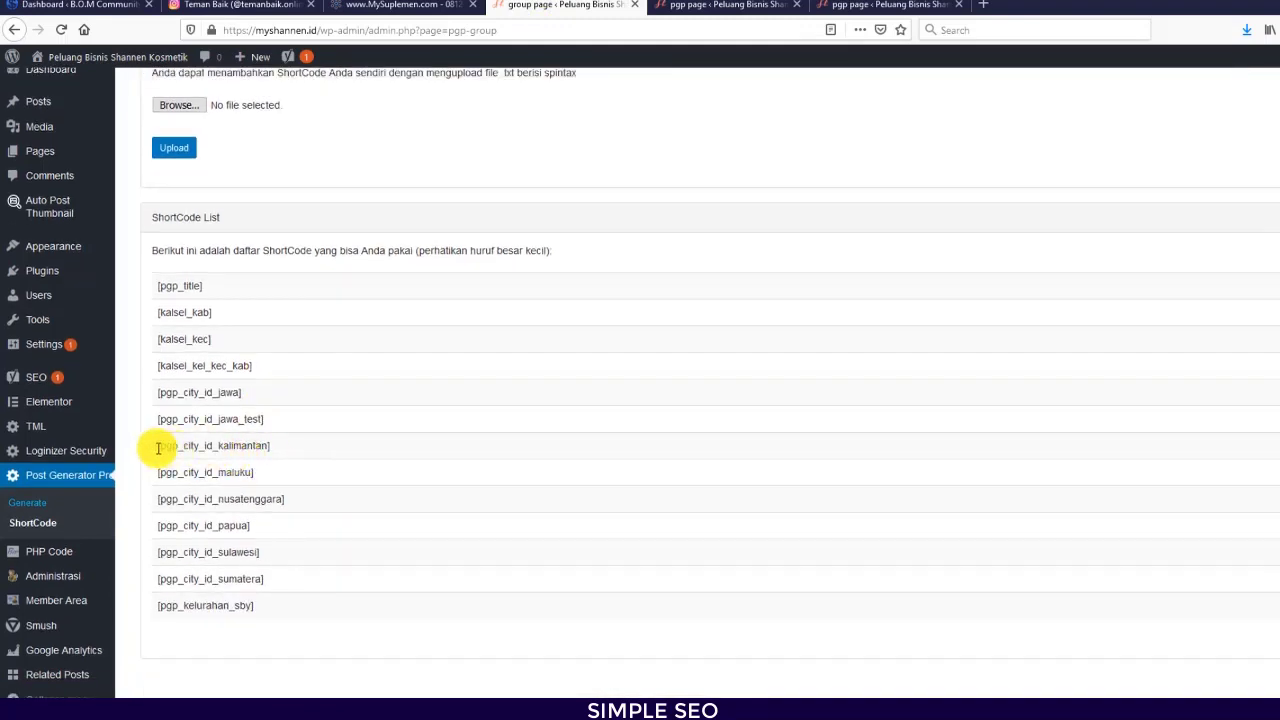
Step: Examine the regional city shortcodes, such as [pgp_city_id_kalimantan], and the form for uploading new shortcodes
{"action": "triple_click", "coordinate": [240, 450]}
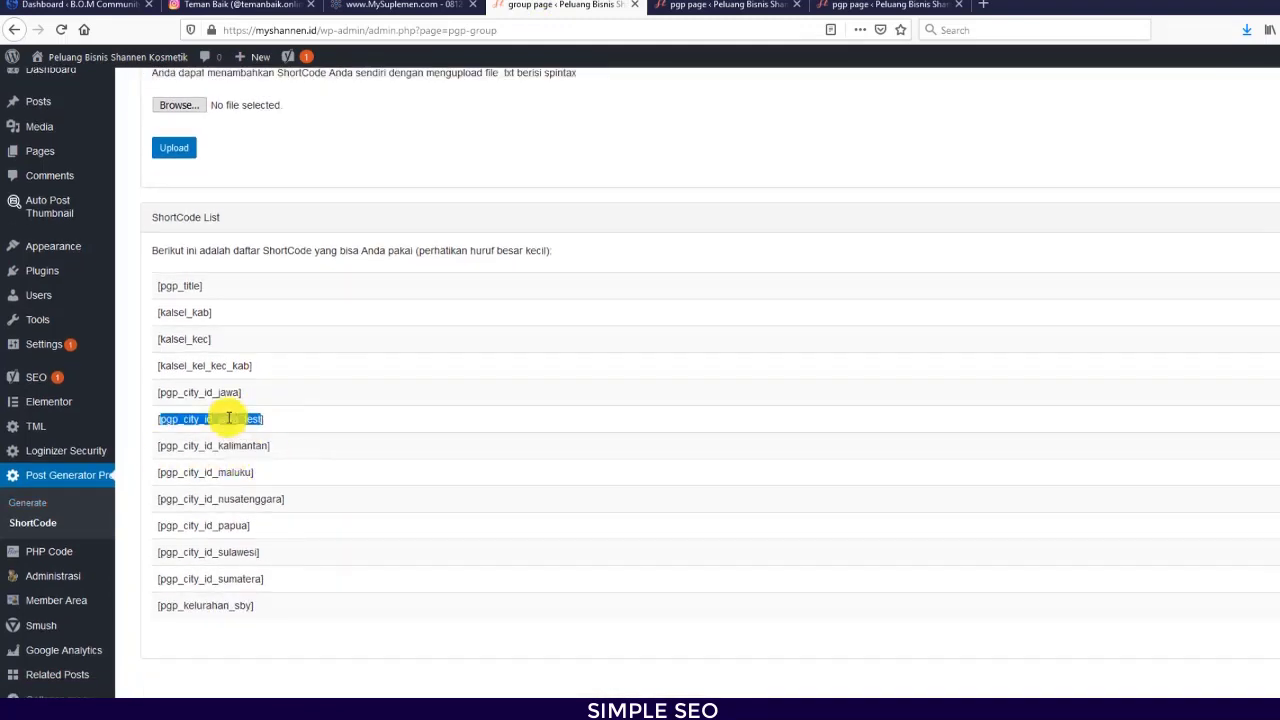
{"action": "triple_click", "coordinate": [253, 499]}
{"action": "left_click", "coordinate": [237, 530]}
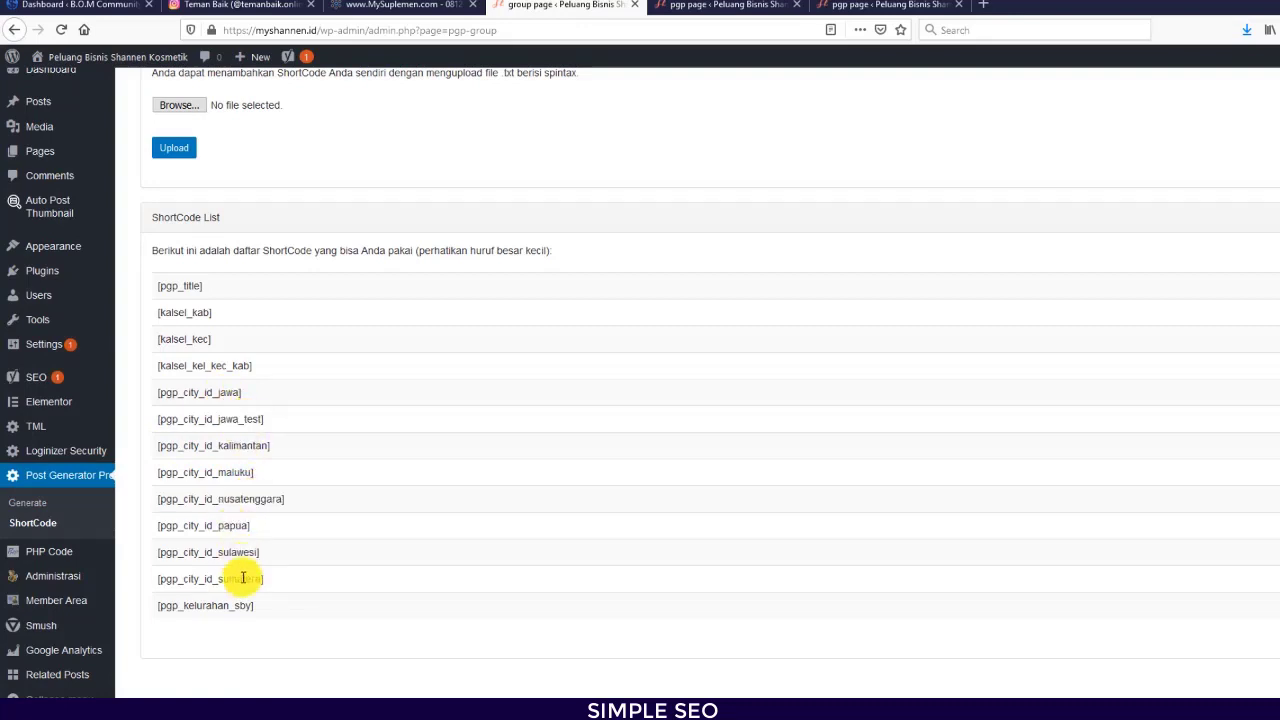
{"action": "triple_click", "coordinate": [245, 581]}
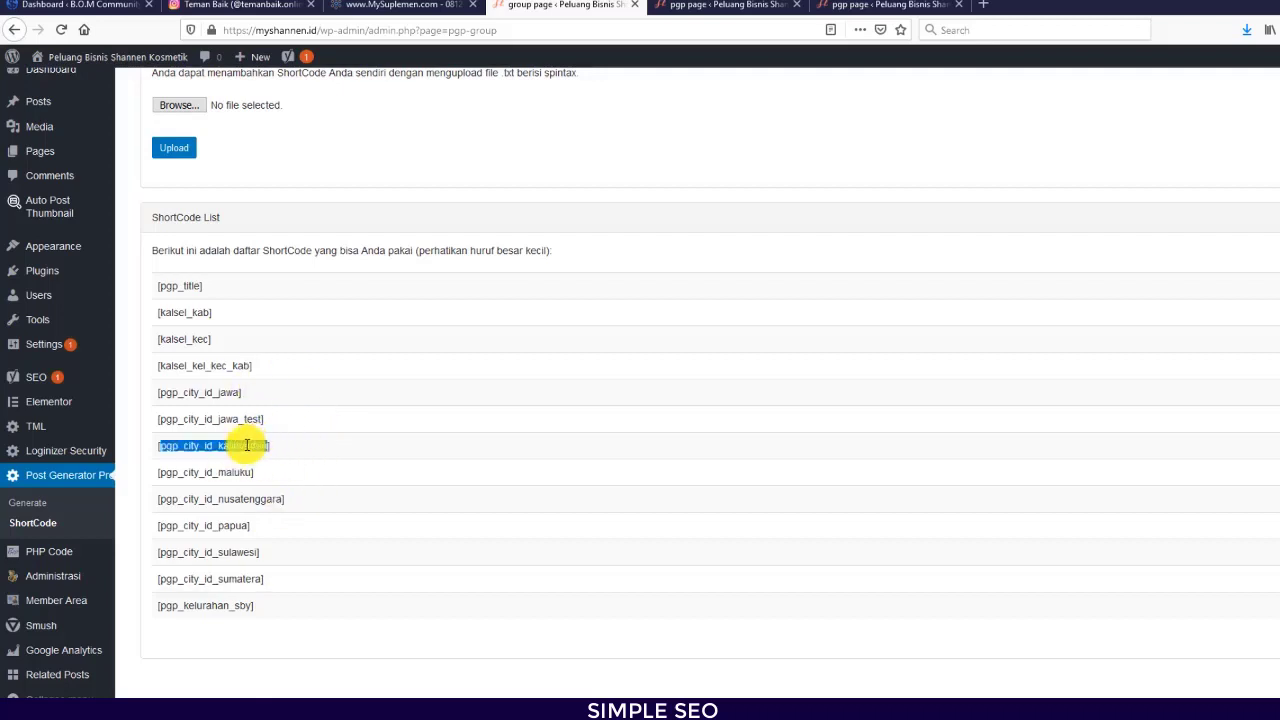
{"action": "left_click_drag", "start_coordinate": [270, 449], "coordinate": [155, 449]}
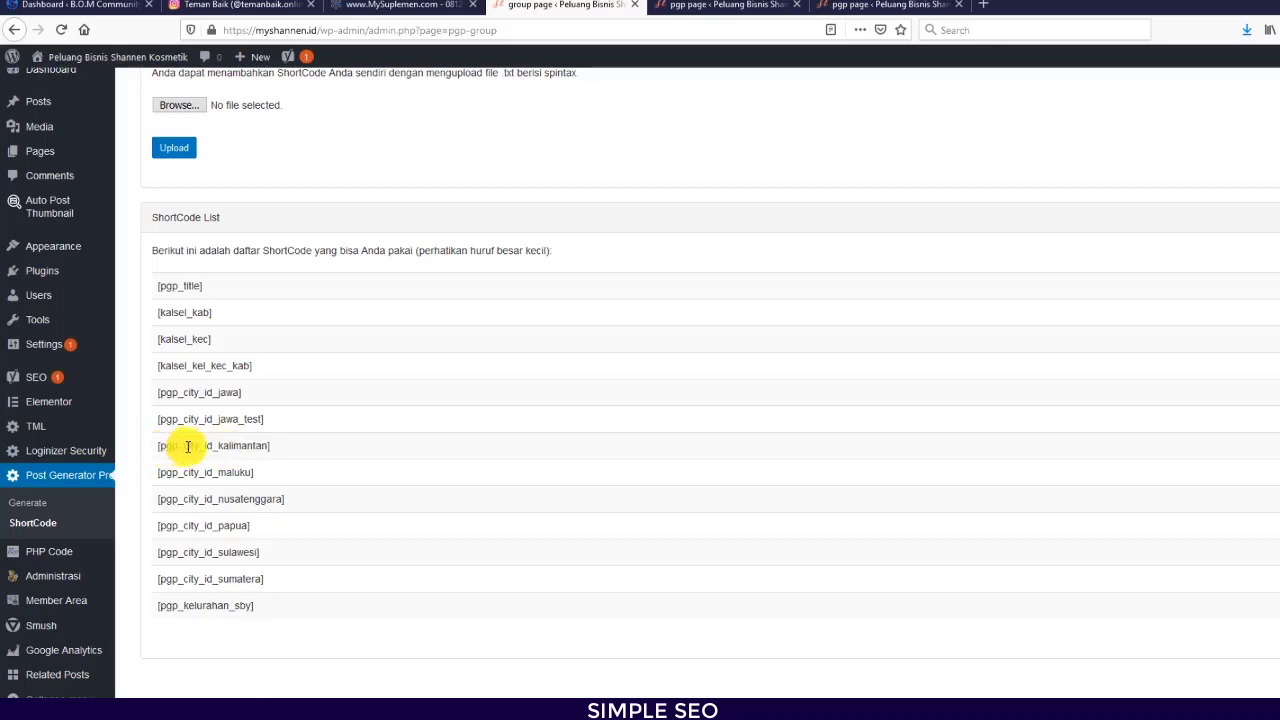
{"action": "left_click", "coordinate": [163, 446]}
{"action": "left_click_drag", "start_coordinate": [265, 445], "coordinate": [358, 455]}
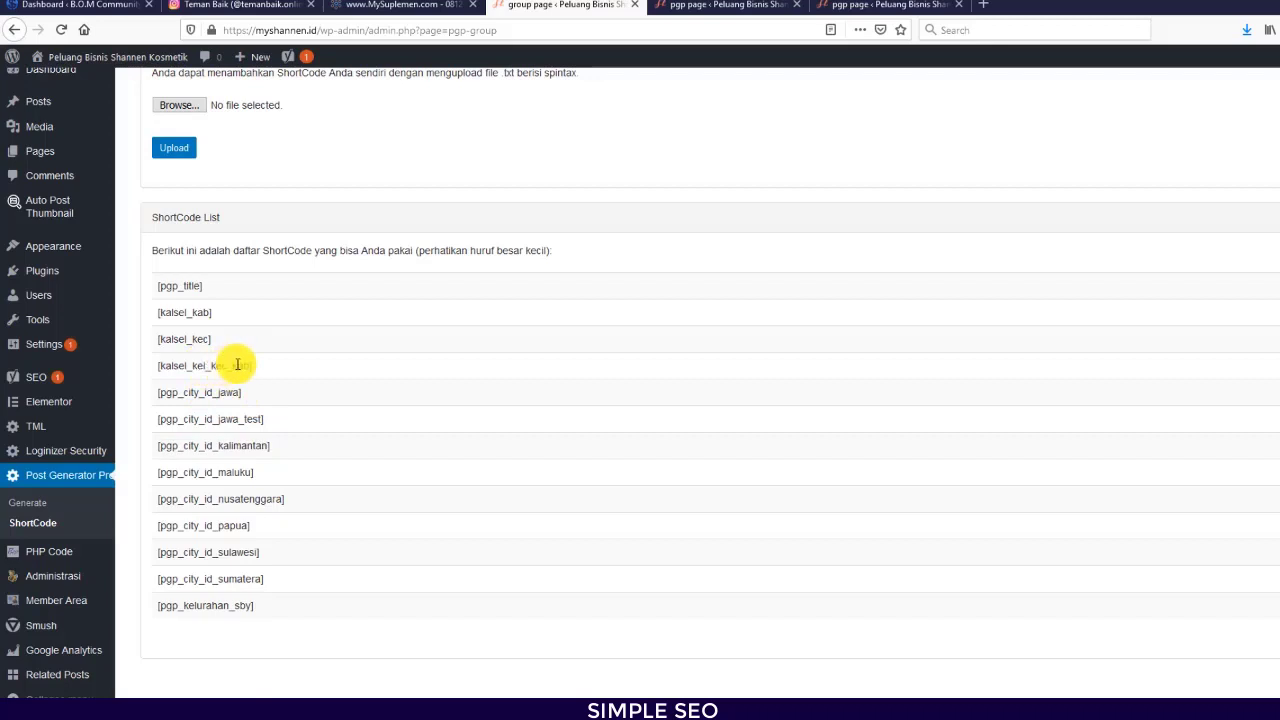
{"action": "left_click", "coordinate": [178, 147]}
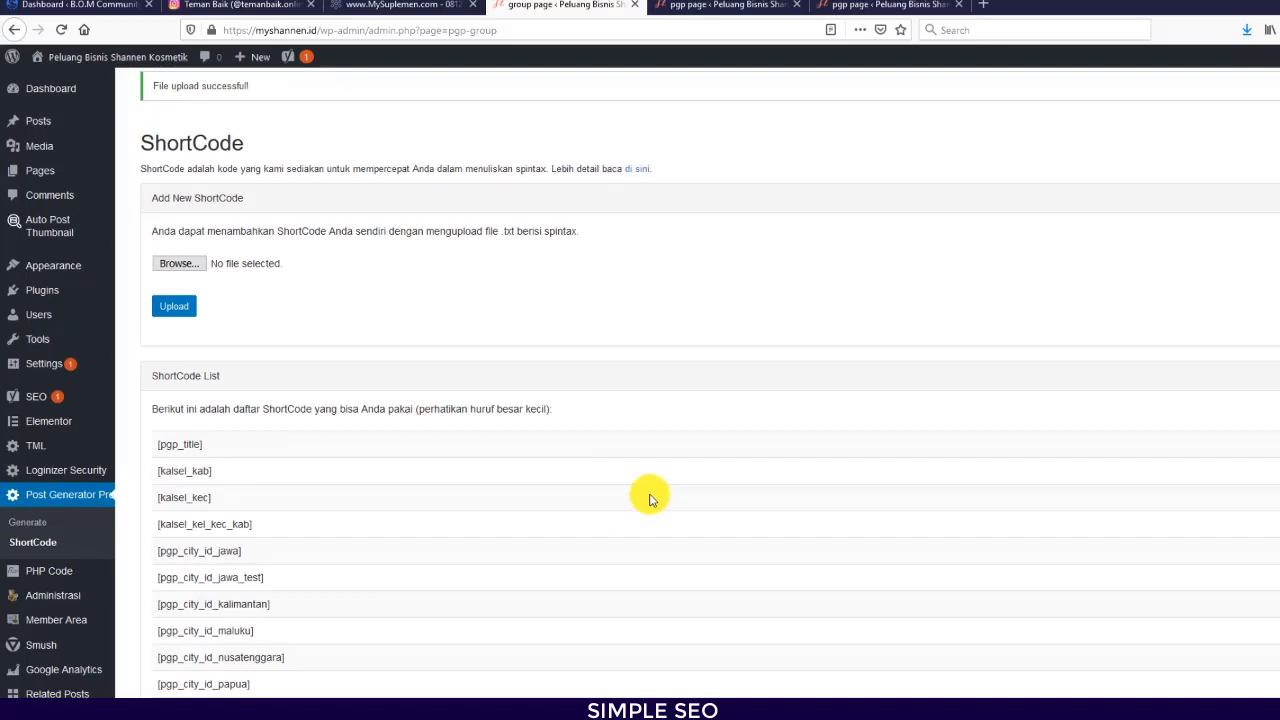
{"action": "scroll", "coordinate": [530, 490], "scroll_direction": "down", "scroll_amount": 3}
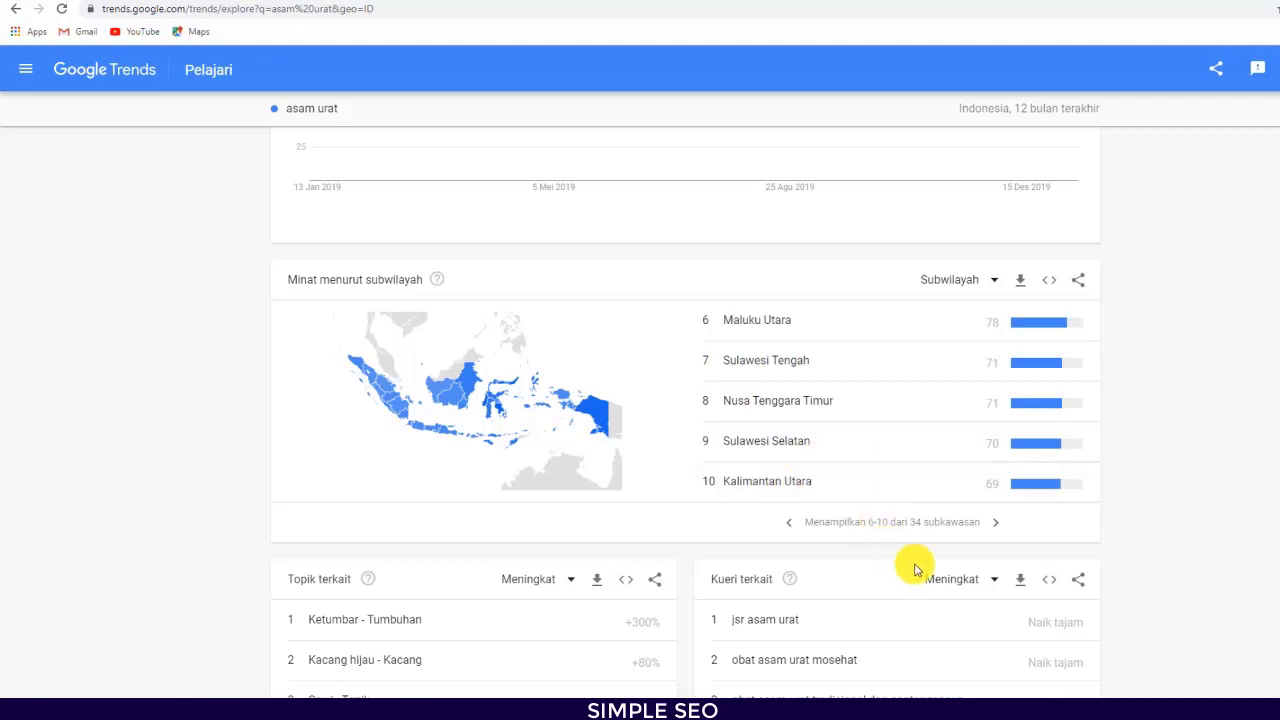
Step: Return to Google Trends in Chrome and replace the search term with "jual hijab"
{"action": "scroll", "coordinate": [905, 565], "scroll_direction": "up", "scroll_amount": 3}
{"action": "left_click", "coordinate": [484, 134]}
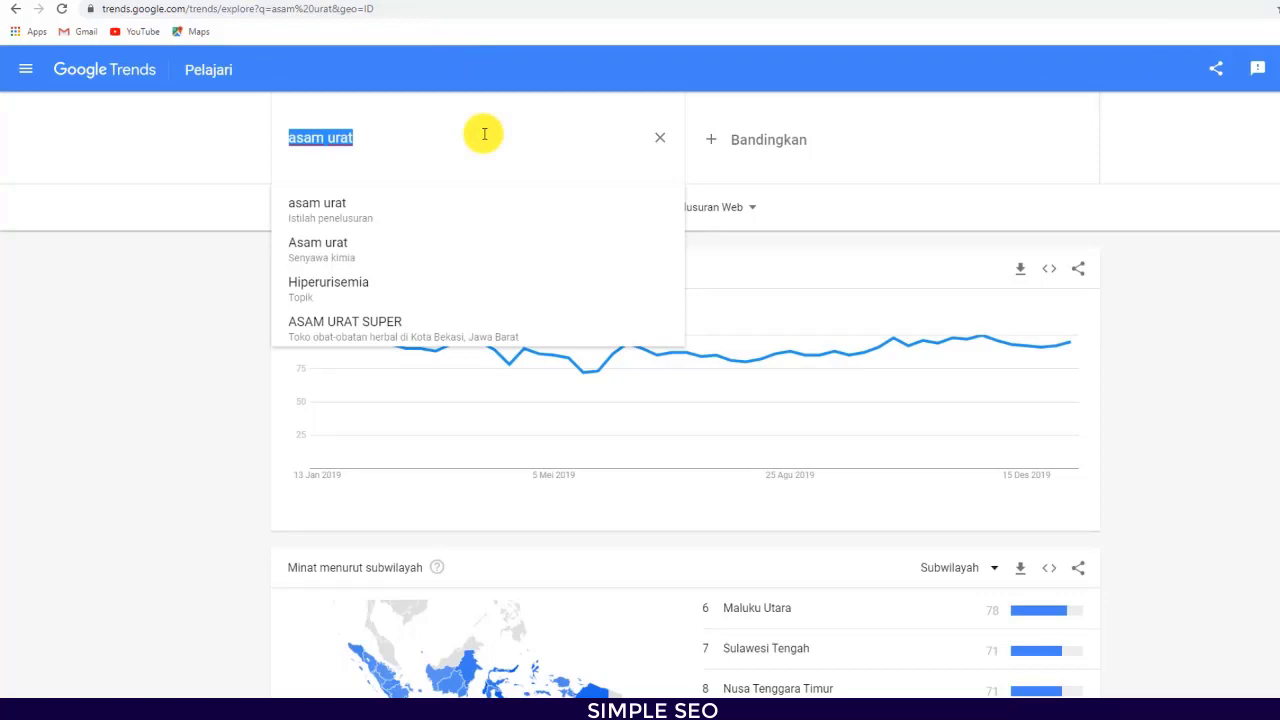
{"action": "type", "text": "jual hijab"}
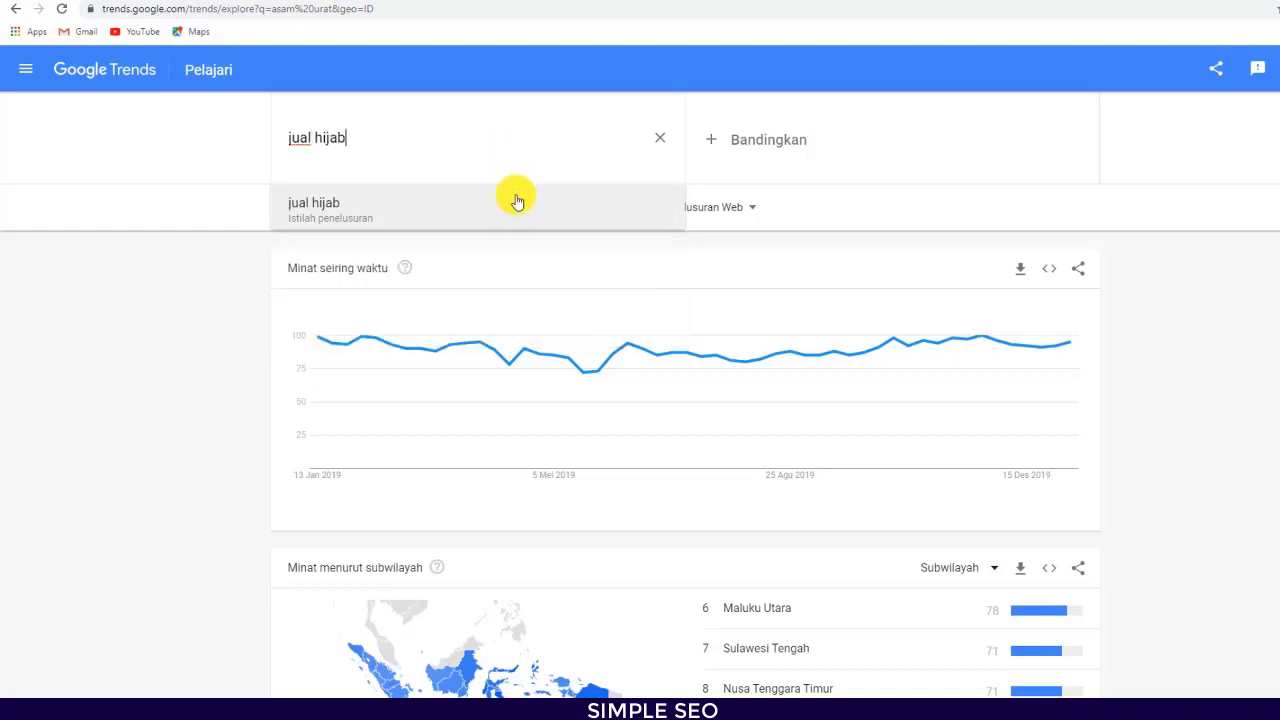
{"action": "left_click", "coordinate": [515, 204]}
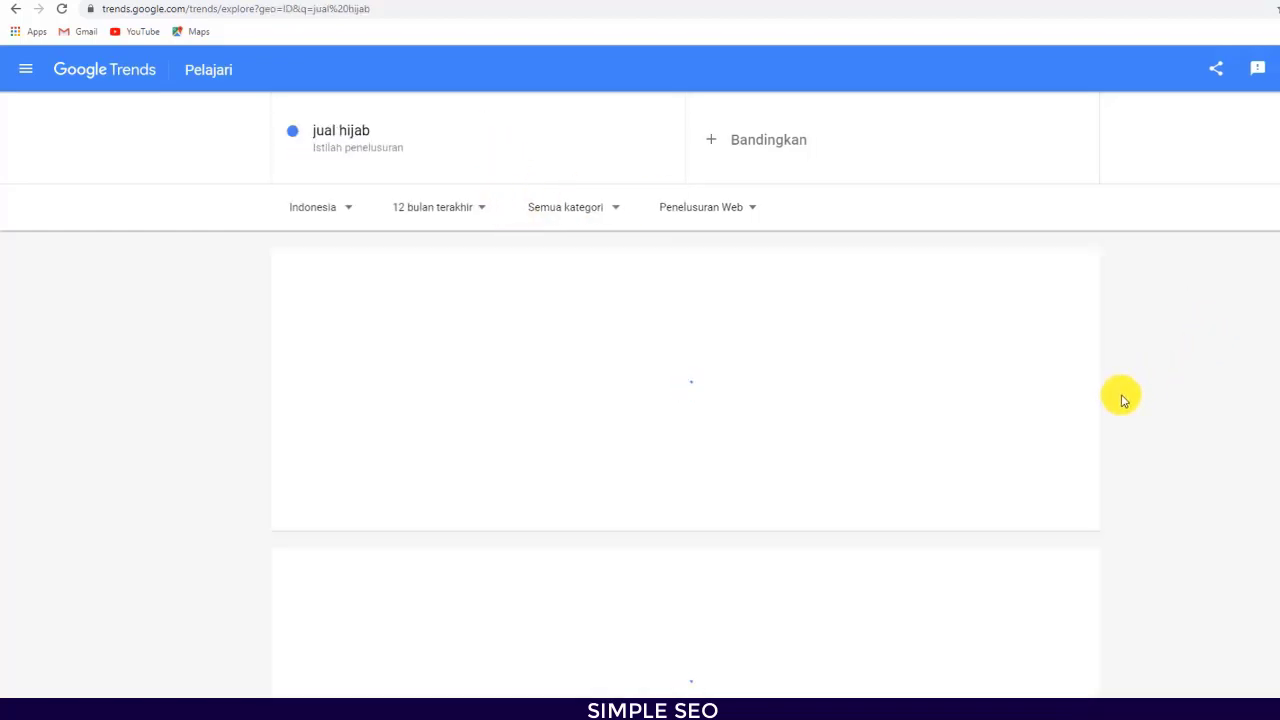
Step: Examine search interest for "jual hijab" by region on the Indonesia map, including Java, Sumatra and Kalimantan
{"action": "scroll", "coordinate": [1121, 394], "scroll_direction": "down", "scroll_amount": 2}
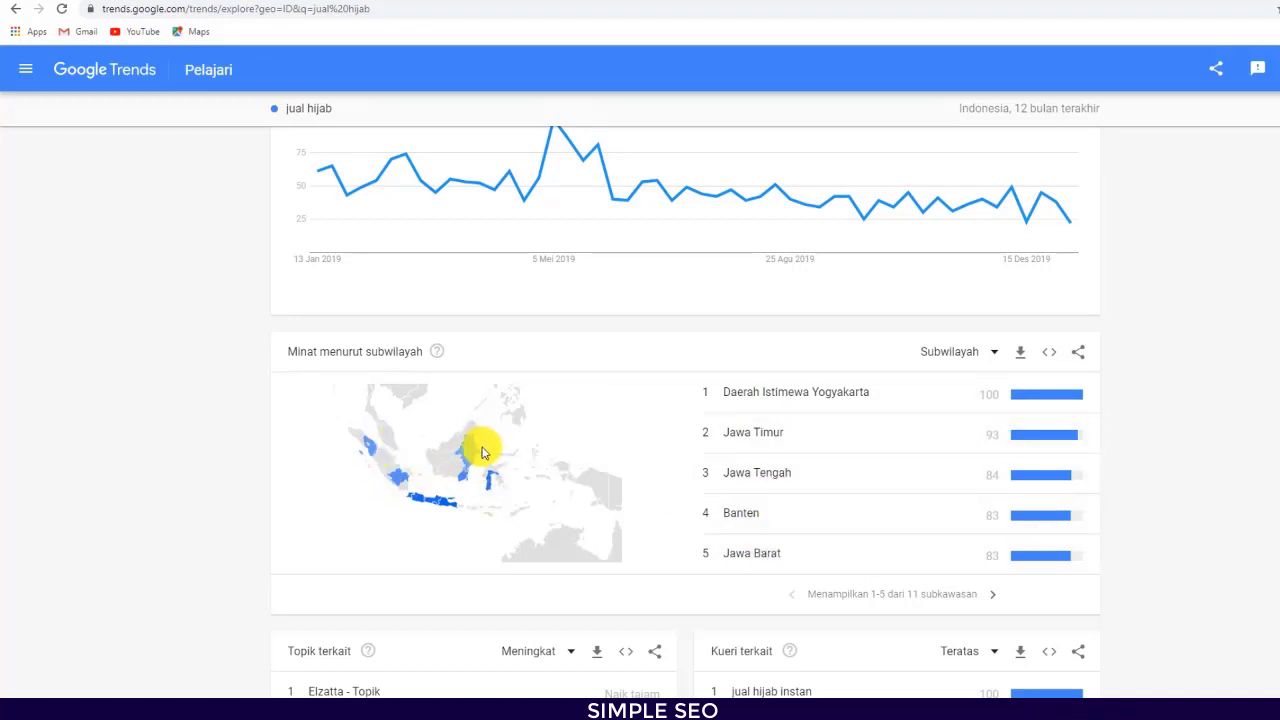
{"action": "mouse_move", "coordinate": [414, 500]}
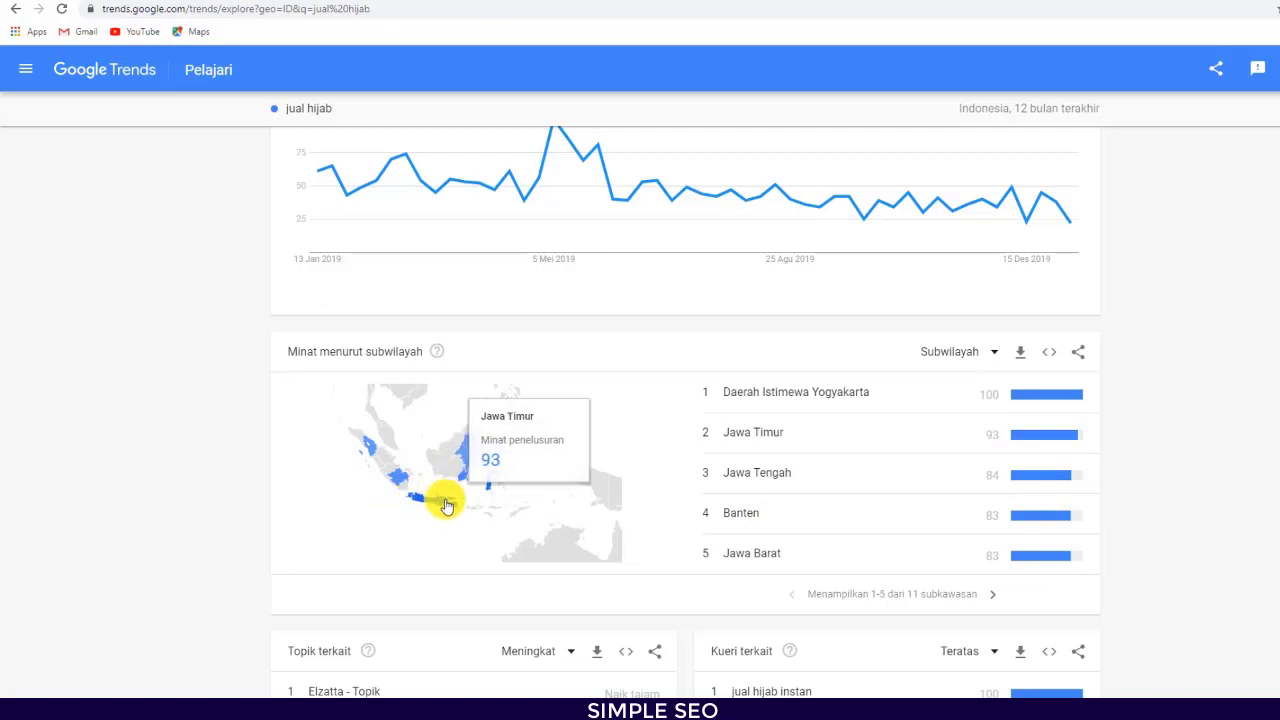
{"action": "mouse_move", "coordinate": [372, 451]}
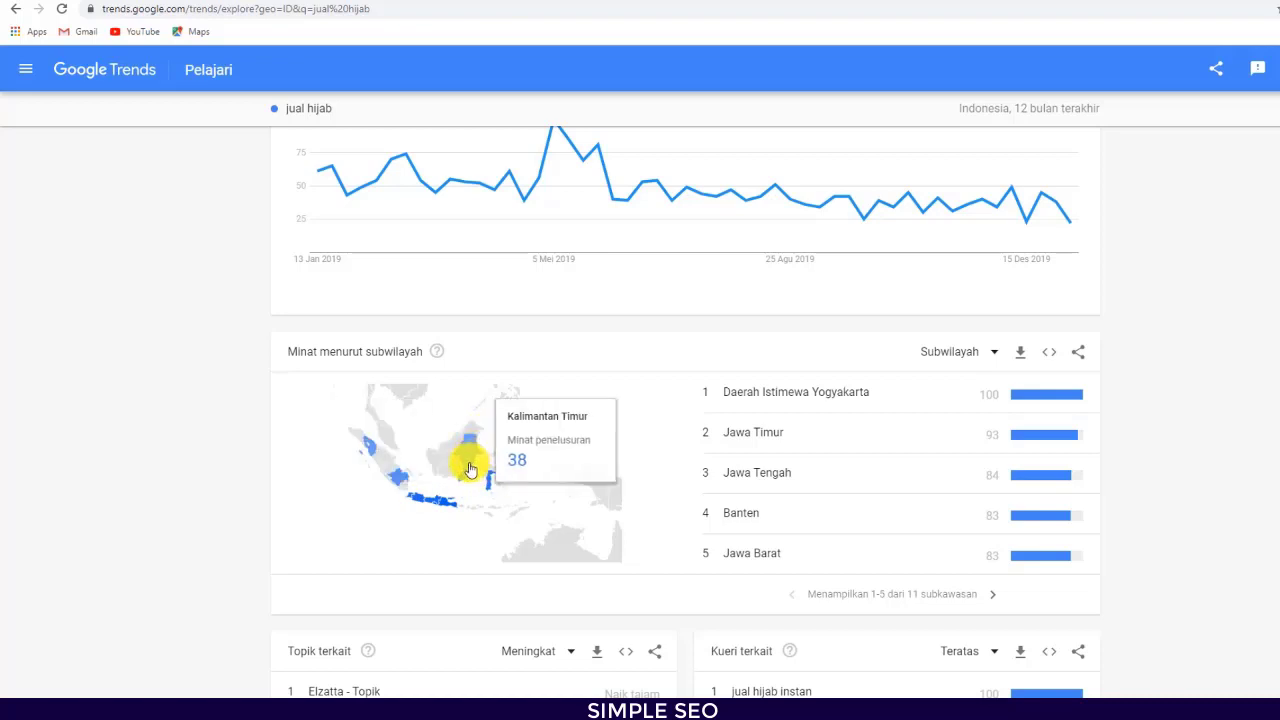
{"action": "mouse_move", "coordinate": [470, 484]}
{"action": "mouse_move", "coordinate": [473, 455]}
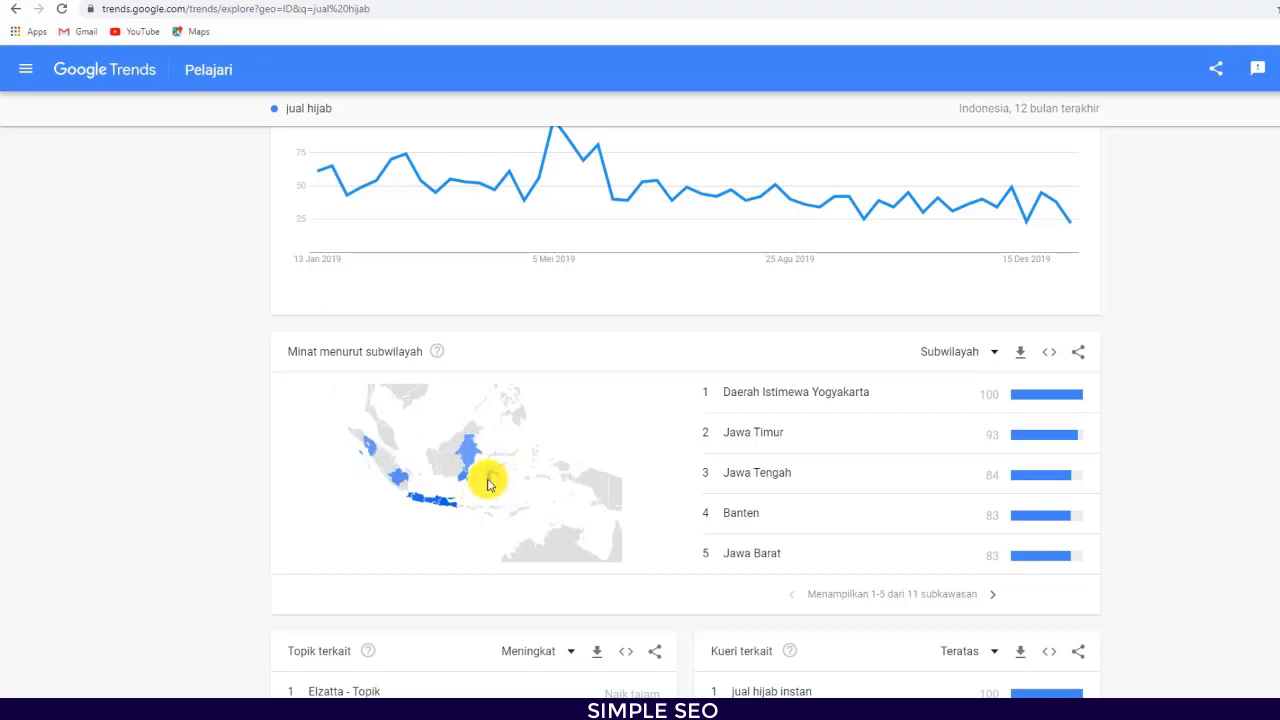
{"action": "scroll", "coordinate": [951, 531], "scroll_direction": "up", "scroll_amount": 3}
{"action": "scroll", "coordinate": [895, 550], "scroll_direction": "down", "scroll_amount": 3}
Step: Set the time range of the "jual hijab" trend to 90 hari terakhir
{"action": "scroll", "coordinate": [1160, 440], "scroll_direction": "up", "scroll_amount": 3}
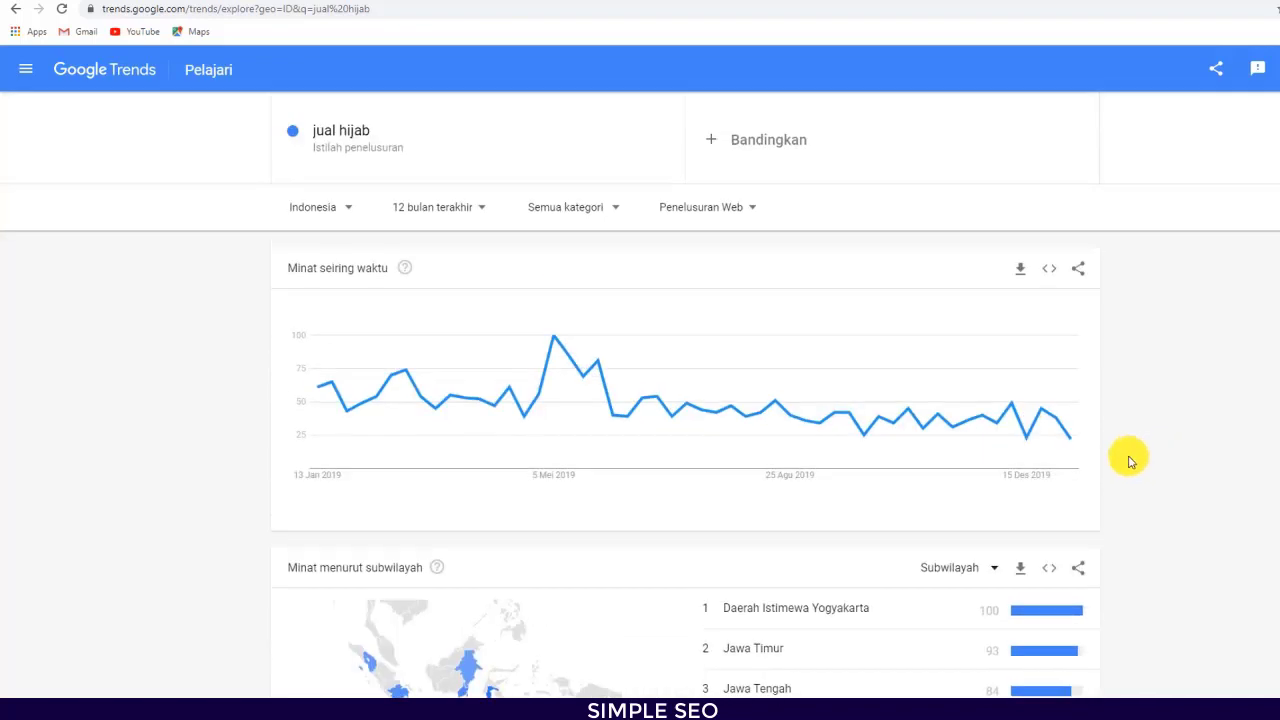
{"action": "left_click", "coordinate": [450, 210]}
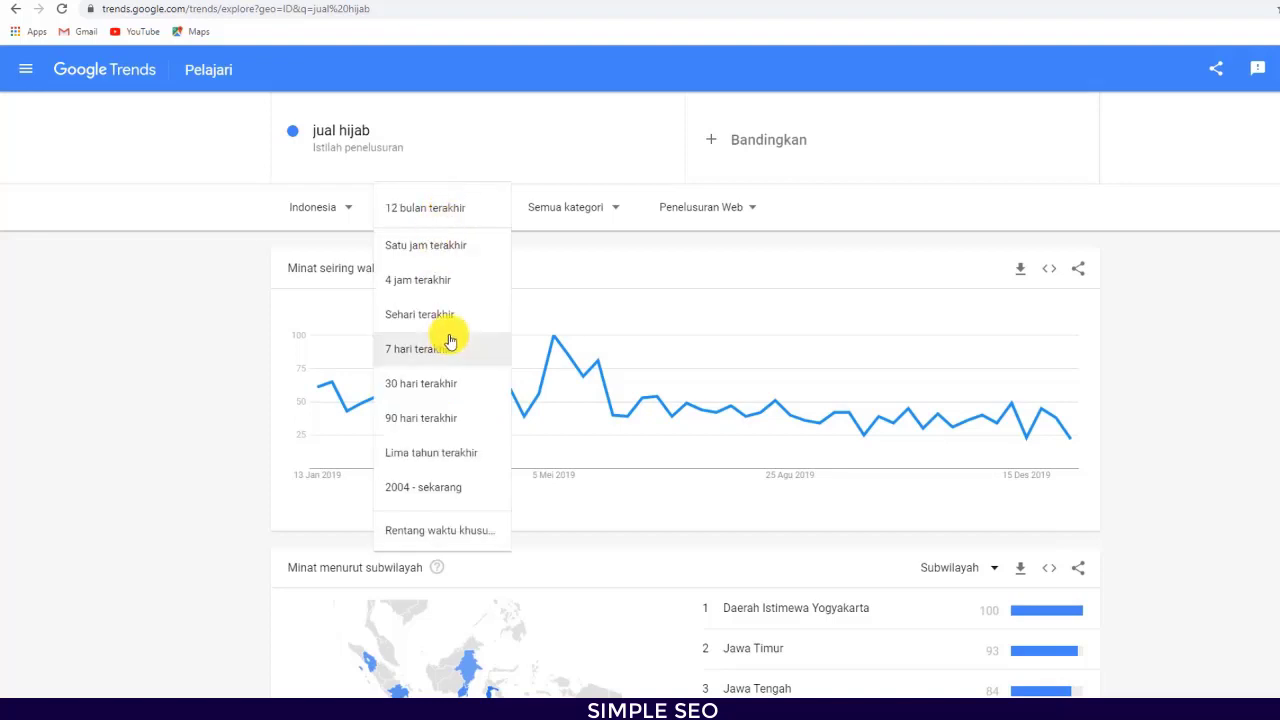
{"action": "left_click", "coordinate": [443, 420]}
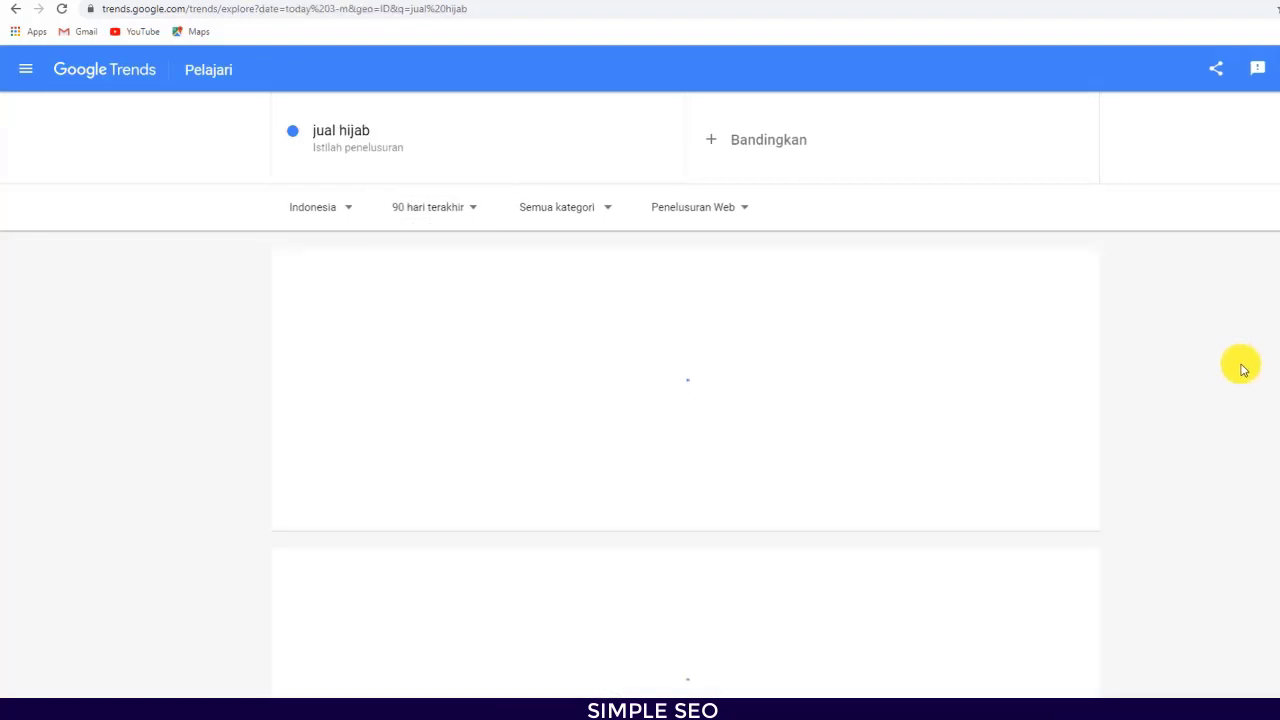
Step: Compare the 90-day "jual hijab" interest by subregion with the available region shortcodes on the WordPress ShortCode page in Firefox
{"action": "scroll", "coordinate": [1195, 387], "scroll_direction": "down", "scroll_amount": 4}
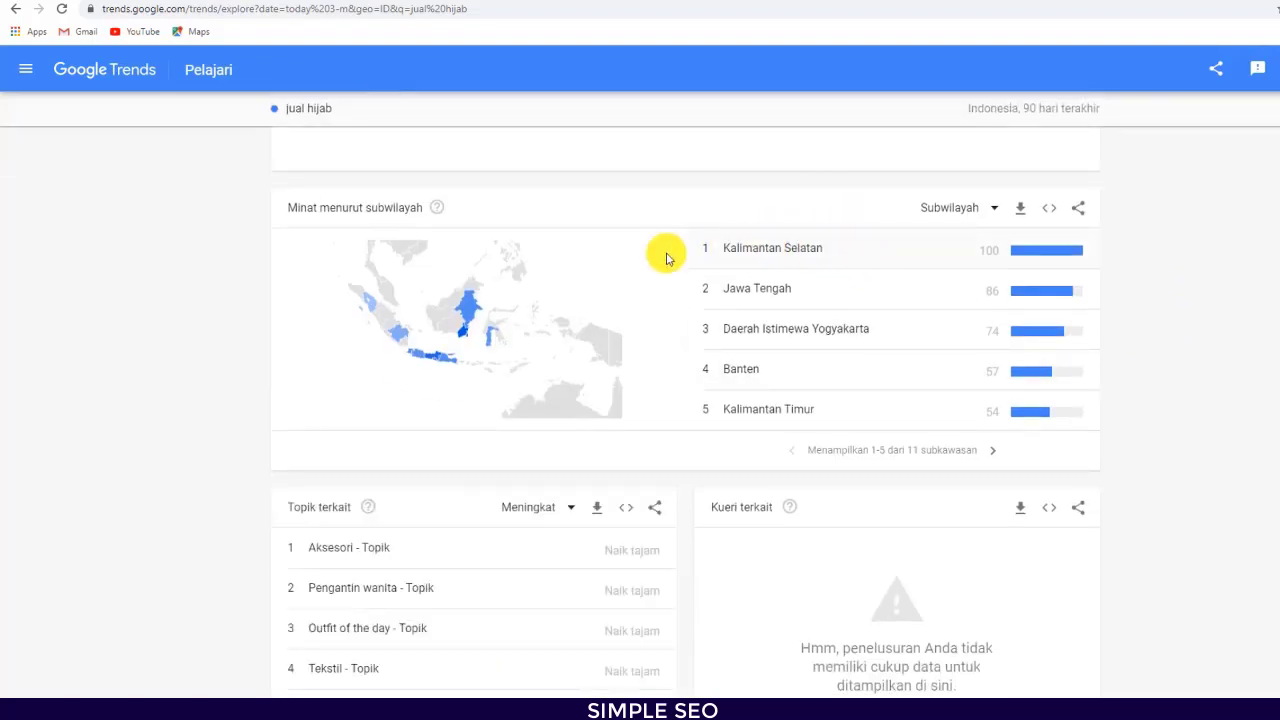
{"action": "scroll", "coordinate": [1213, 398], "scroll_direction": "up", "scroll_amount": 4}
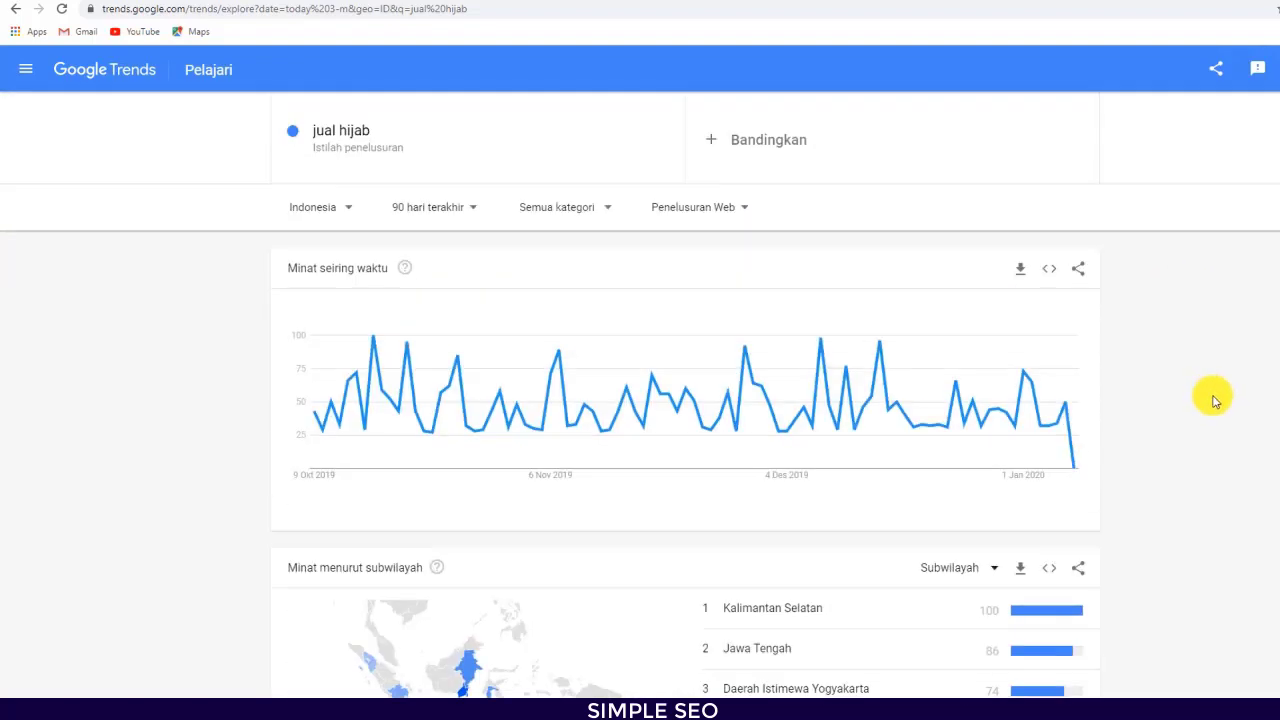
{"action": "scroll", "coordinate": [1236, 270], "scroll_direction": "down", "scroll_amount": 2}
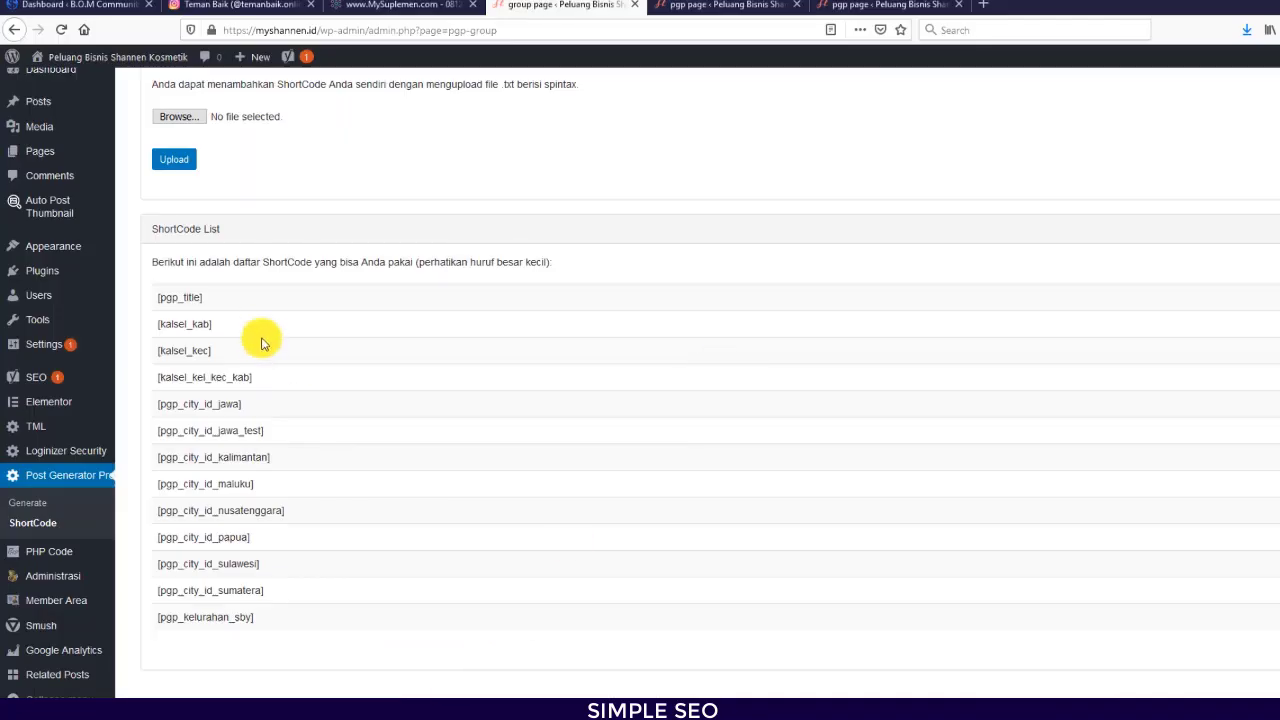
{"action": "scroll", "coordinate": [240, 320], "scroll_direction": "up", "scroll_amount": 3}
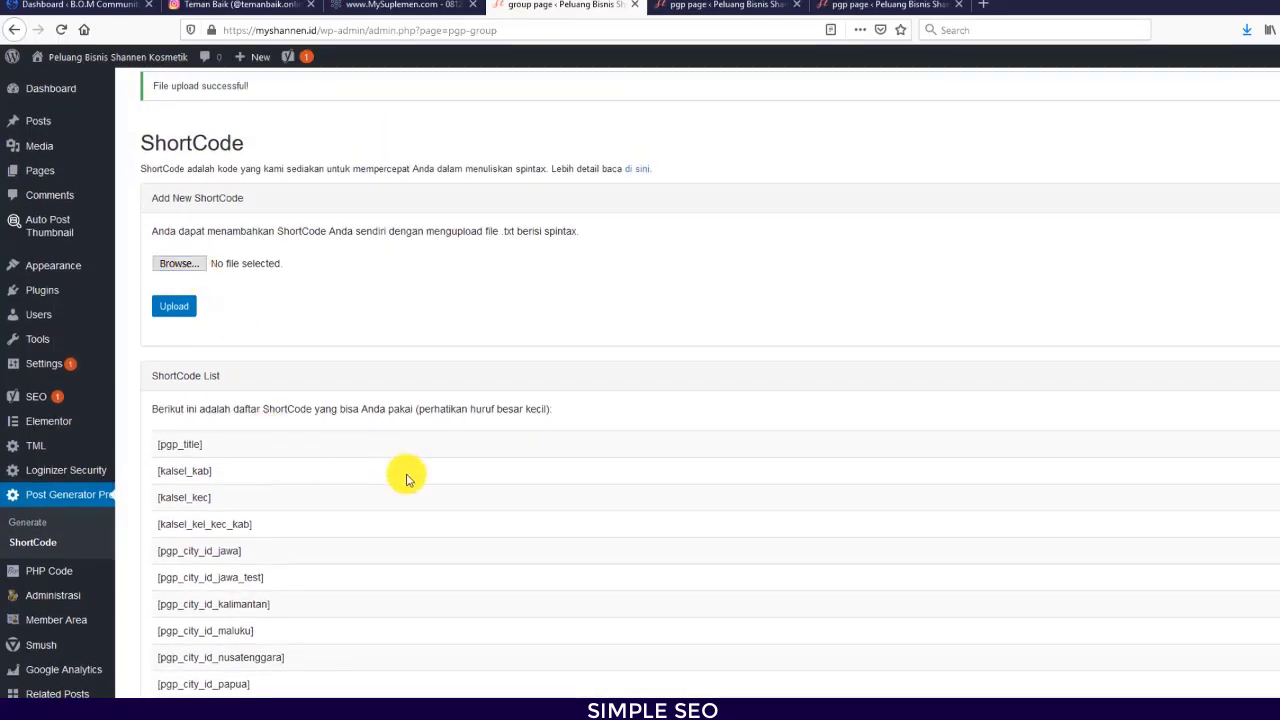
{"action": "scroll", "coordinate": [200, 460], "scroll_direction": "down", "scroll_amount": 1}
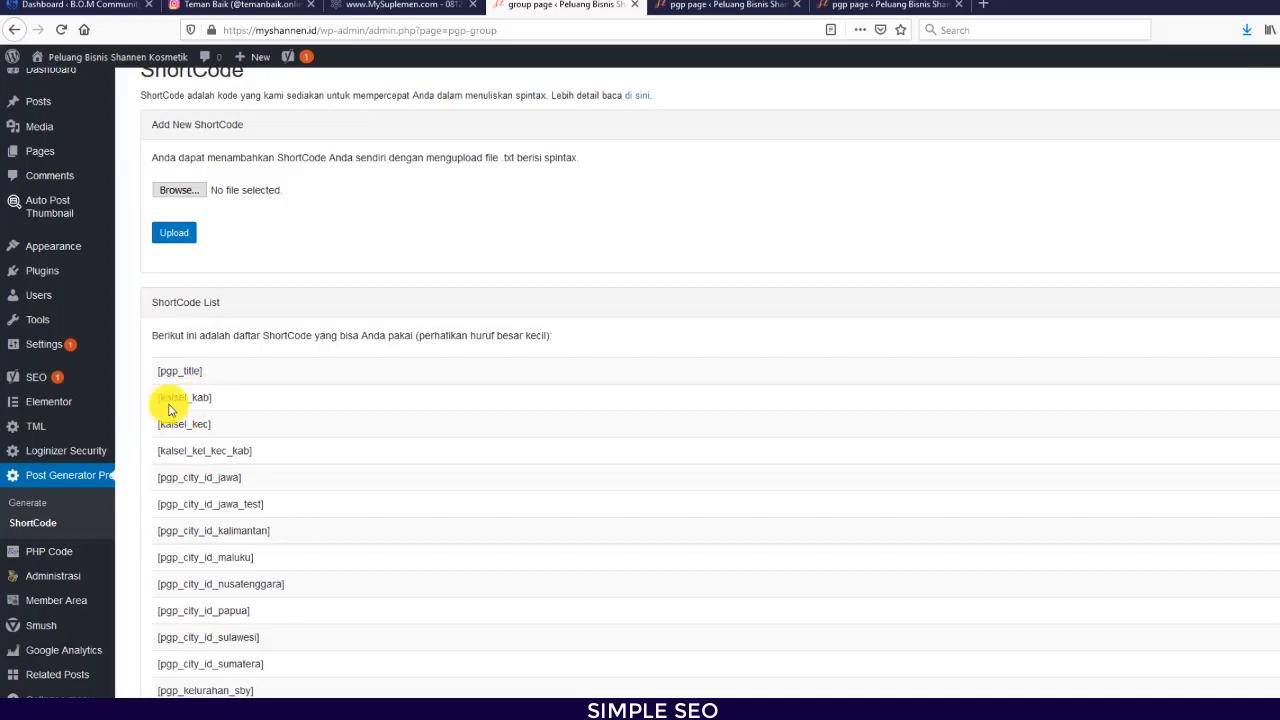
Step: Open the Post Generator Pro generation form and examine the article's spintax text and its alternative images
{"action": "left_click", "coordinate": [886, 6]}
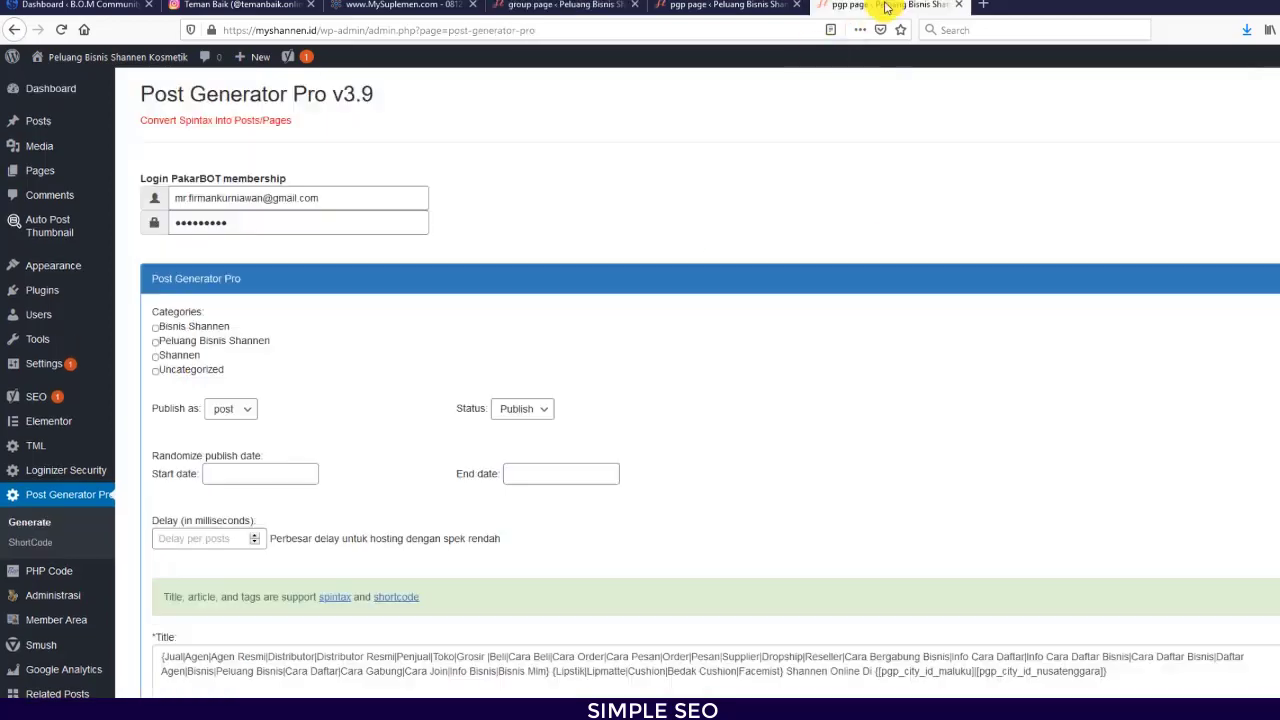
{"action": "scroll", "coordinate": [443, 557], "scroll_direction": "down", "scroll_amount": 4}
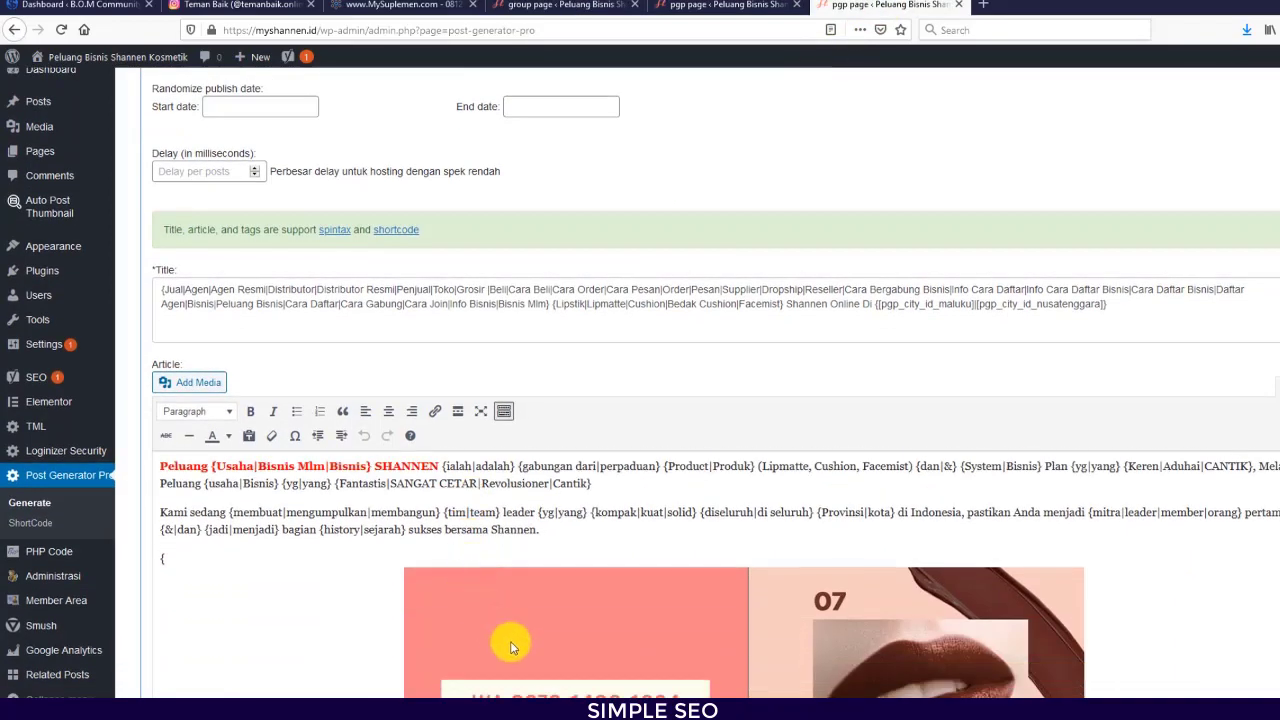
{"action": "scroll", "coordinate": [700, 555], "scroll_direction": "down", "scroll_amount": 5}
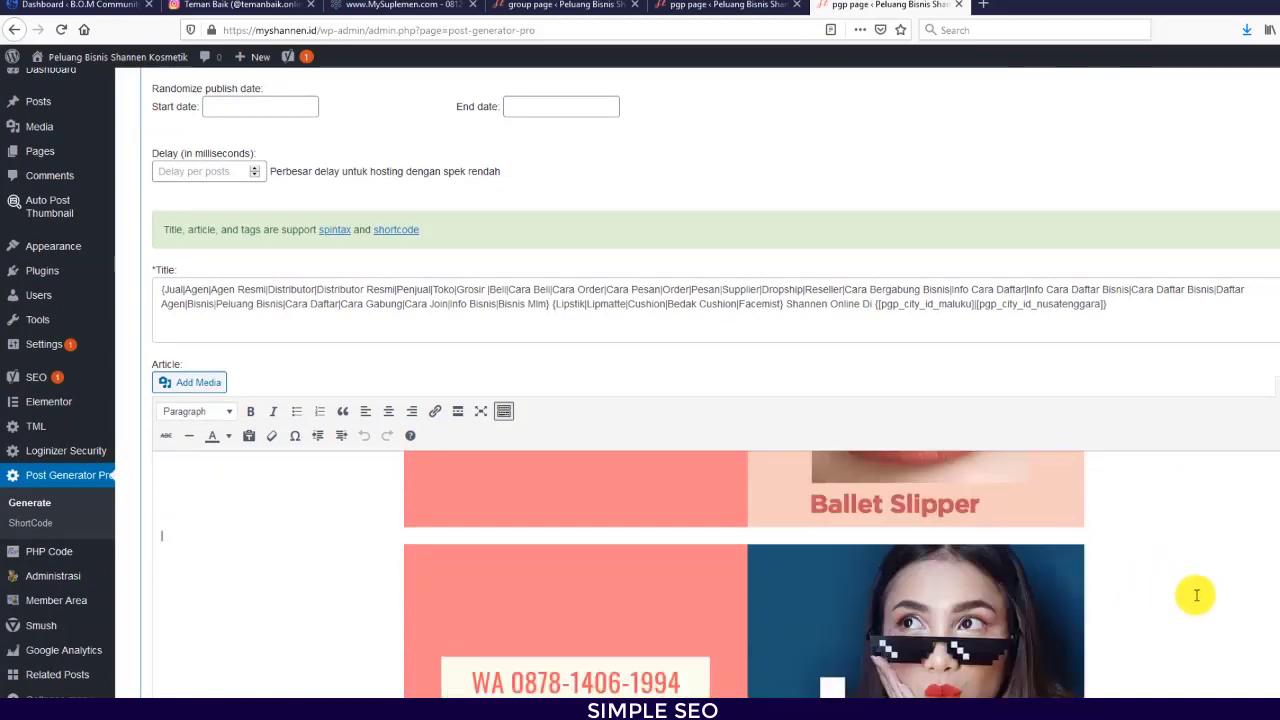
{"action": "scroll", "coordinate": [1195, 594], "scroll_direction": "up", "scroll_amount": 2}
{"action": "scroll", "coordinate": [837, 663], "scroll_direction": "up", "scroll_amount": 4}
{"action": "scroll", "coordinate": [830, 510], "scroll_direction": "down", "scroll_amount": 8}
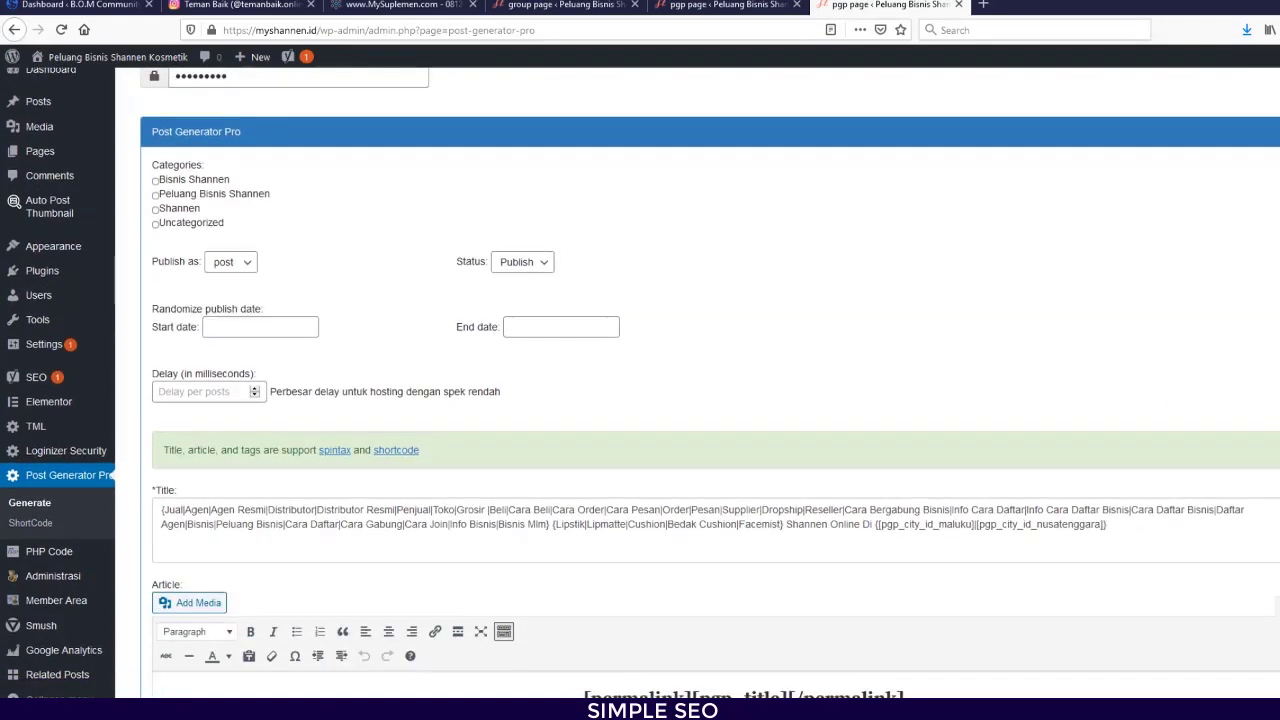
{"action": "scroll", "coordinate": [815, 513], "scroll_direction": "down", "scroll_amount": 2}
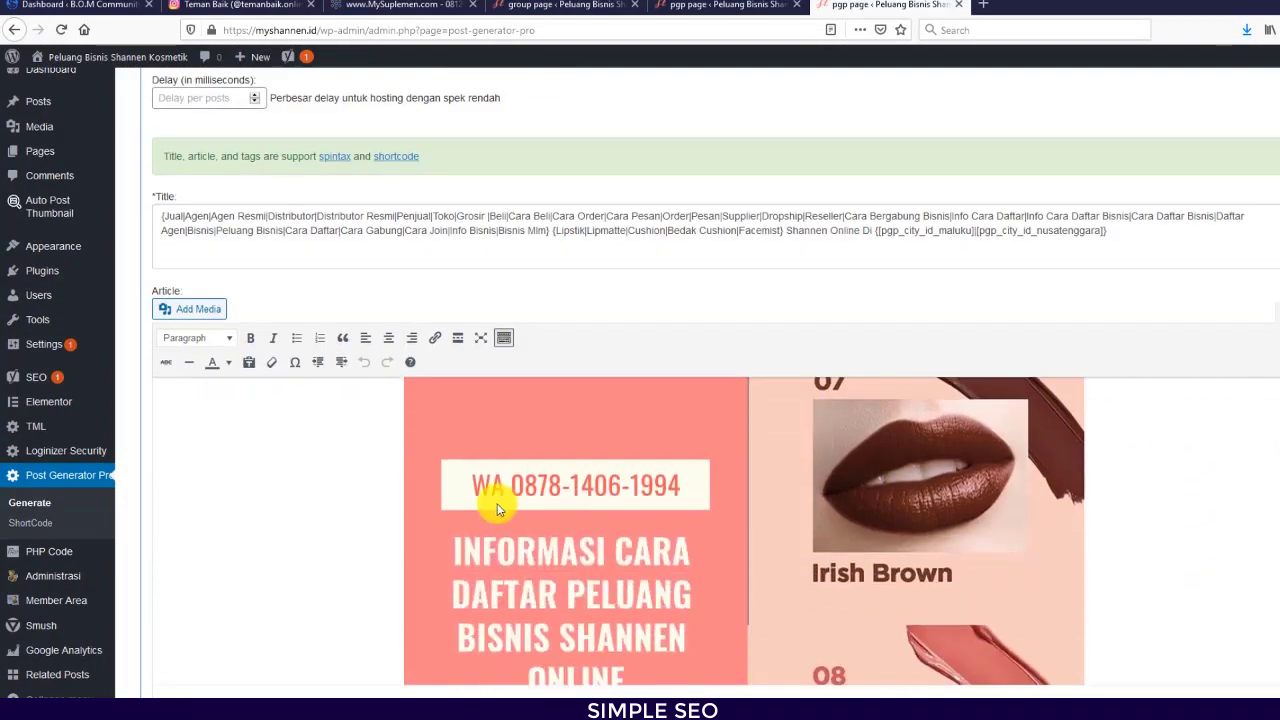
{"action": "scroll", "coordinate": [263, 500], "scroll_direction": "up", "scroll_amount": 2}
{"action": "scroll", "coordinate": [355, 497], "scroll_direction": "down", "scroll_amount": 3}
{"action": "scroll", "coordinate": [356, 498], "scroll_direction": "down", "scroll_amount": 18}
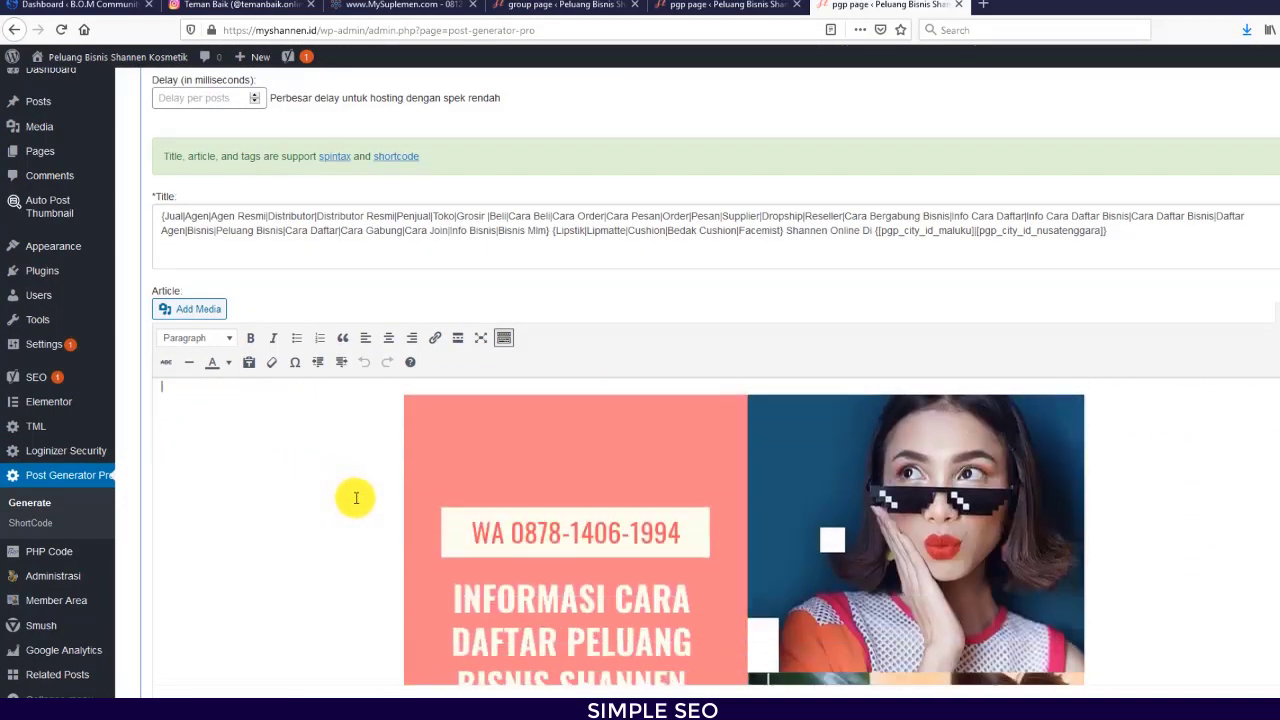
{"action": "scroll", "coordinate": [356, 498], "scroll_direction": "down", "scroll_amount": 10}
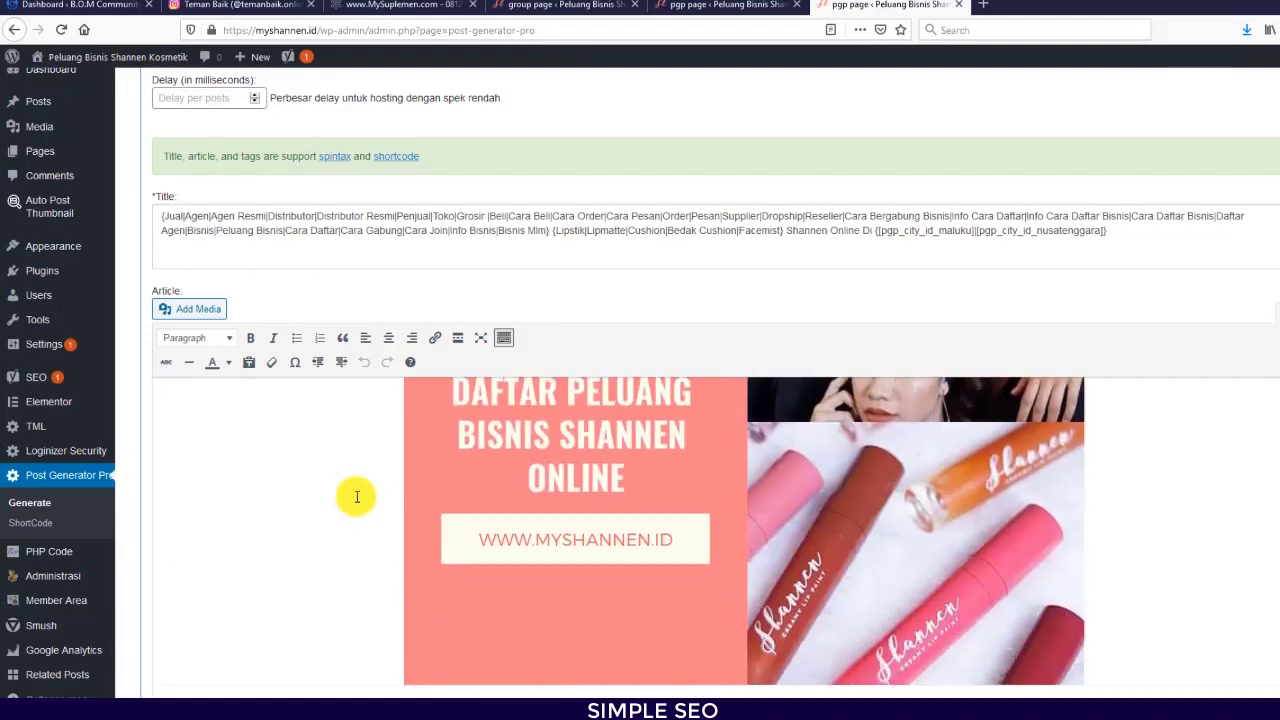
{"action": "scroll", "coordinate": [1118, 560], "scroll_direction": "up", "scroll_amount": 1}
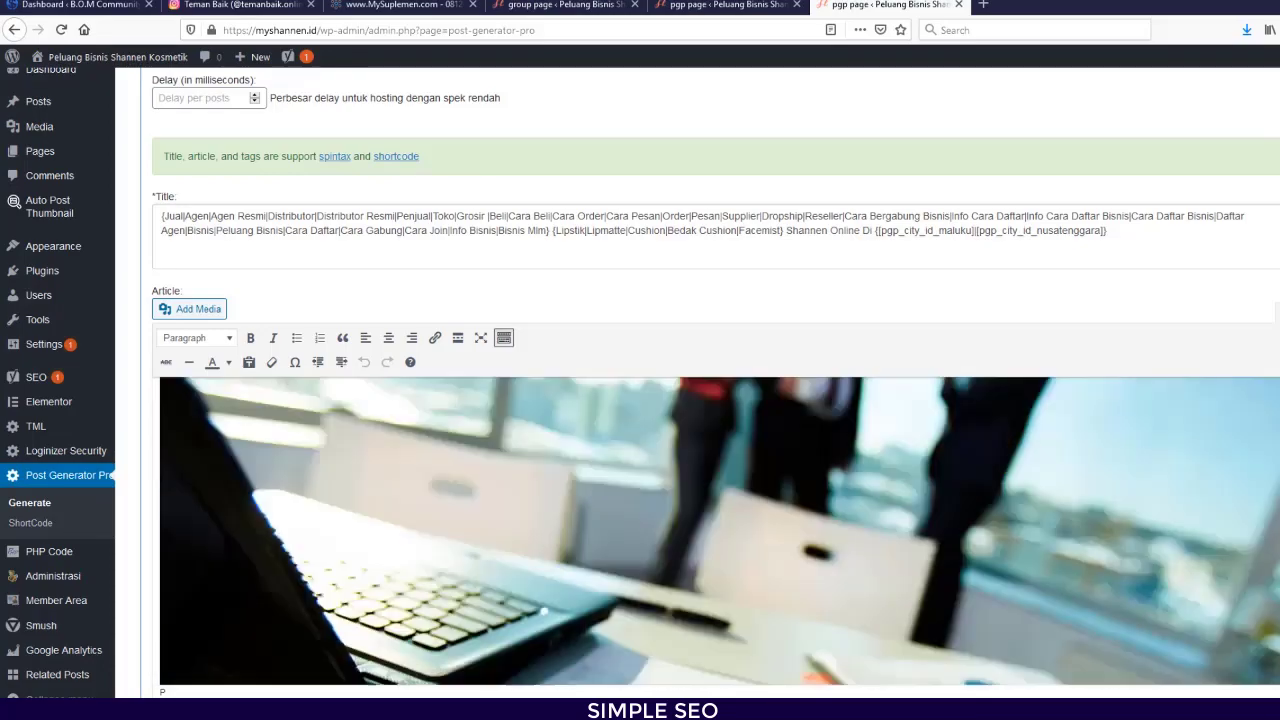
Step: Review the article's opening spintax, the title spintax and the publishing options above them
{"action": "scroll", "coordinate": [718, 532], "scroll_direction": "up", "scroll_amount": 20}
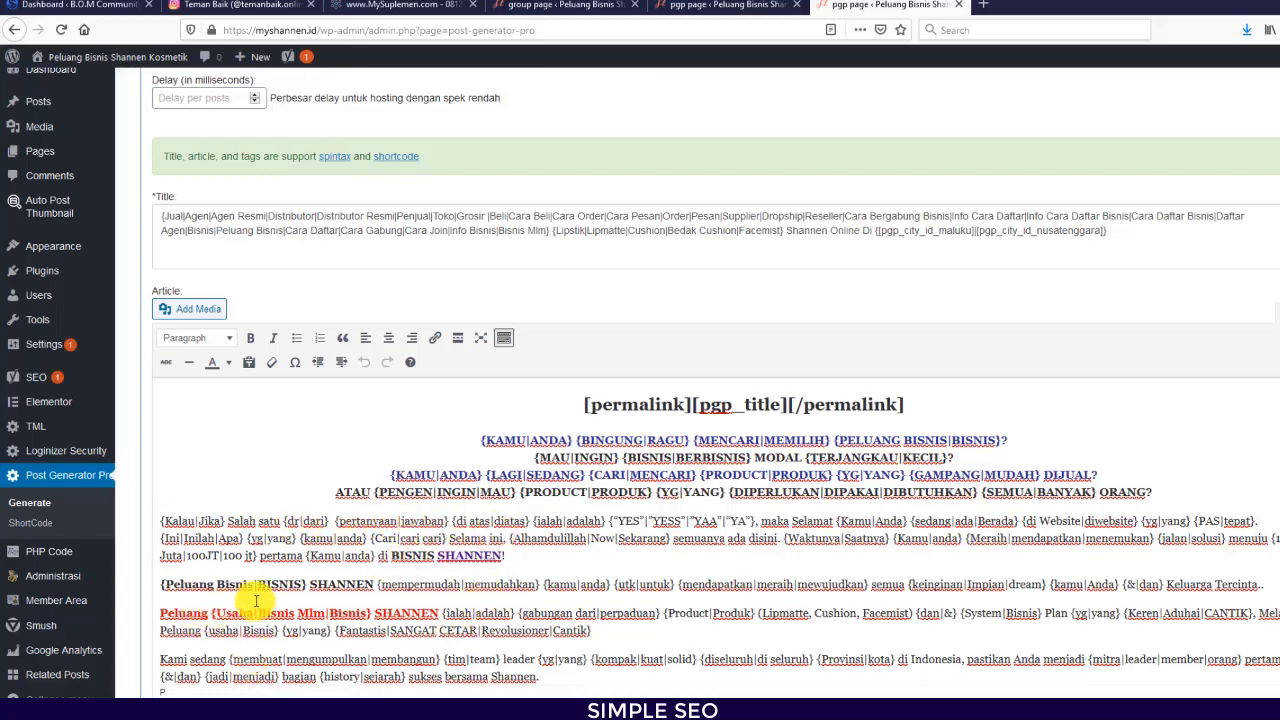
{"action": "scroll", "coordinate": [945, 595], "scroll_direction": "up", "scroll_amount": 4}
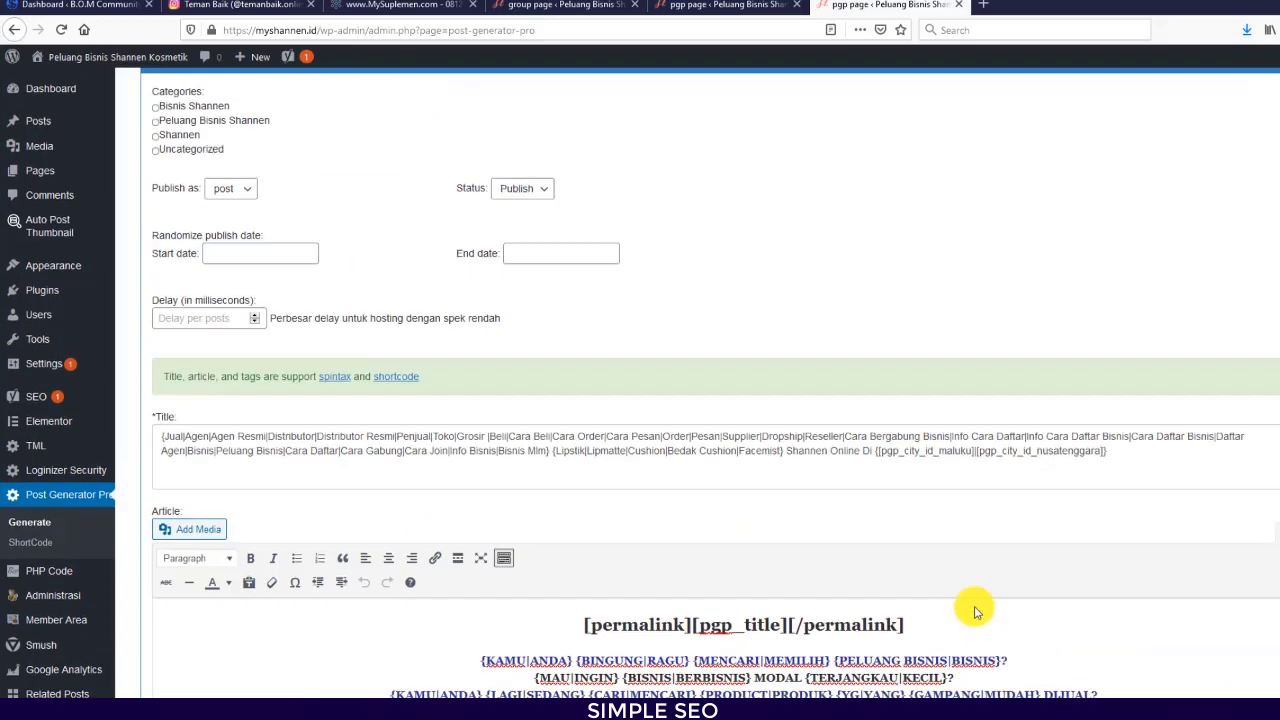
{"action": "scroll", "coordinate": [965, 540], "scroll_direction": "down", "scroll_amount": 4}
{"action": "scroll", "coordinate": [1000, 560], "scroll_direction": "up", "scroll_amount": 4}
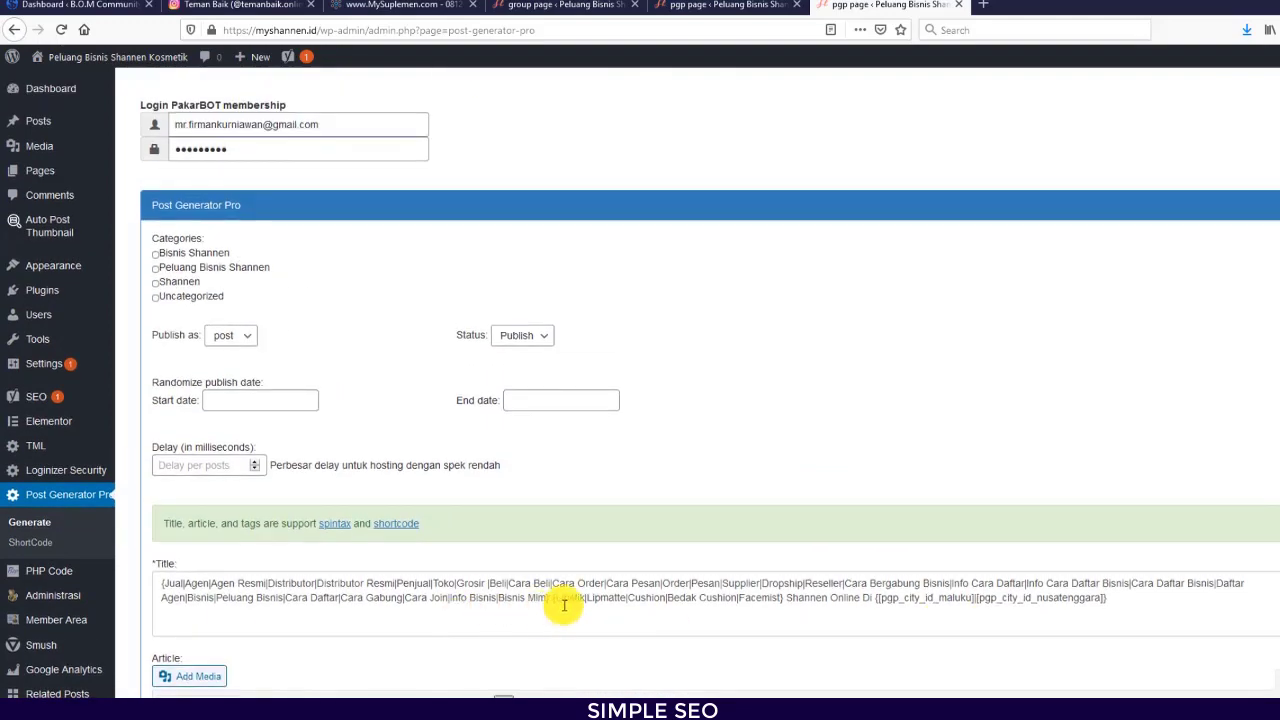
{"action": "scroll", "coordinate": [563, 603], "scroll_direction": "down", "scroll_amount": 2}
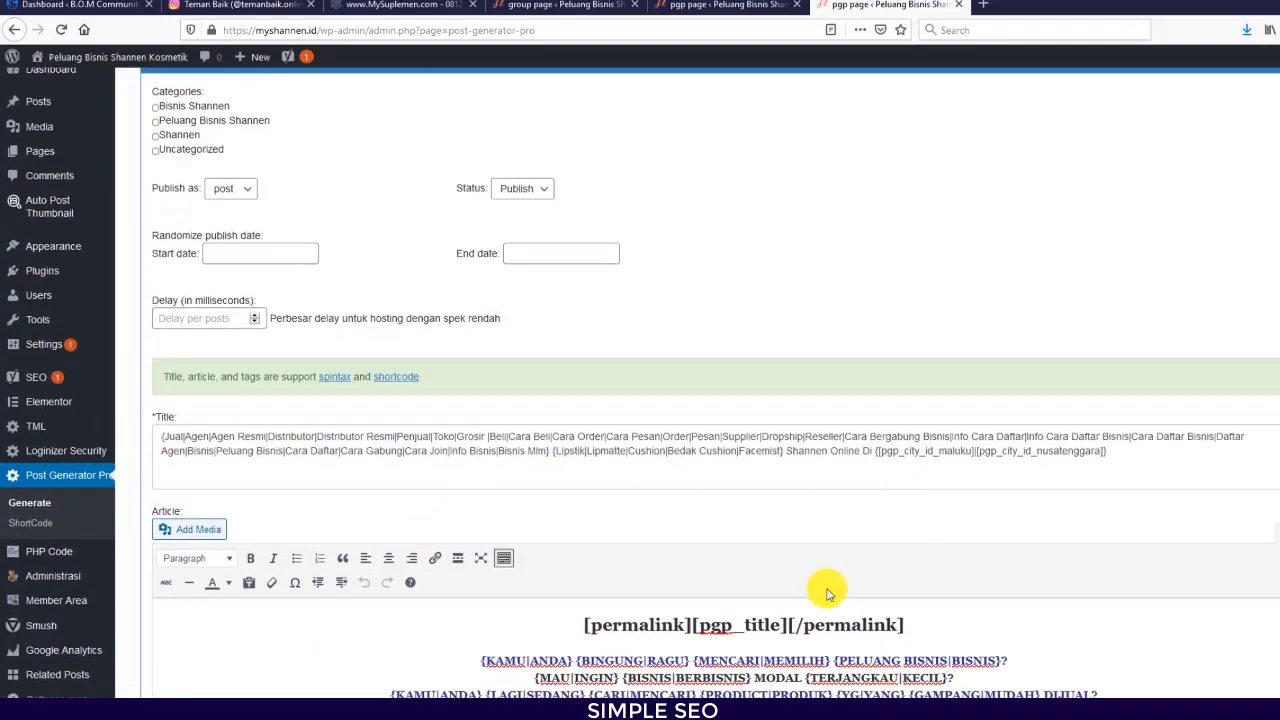
{"action": "scroll", "coordinate": [716, 382], "scroll_direction": "down", "scroll_amount": 1}
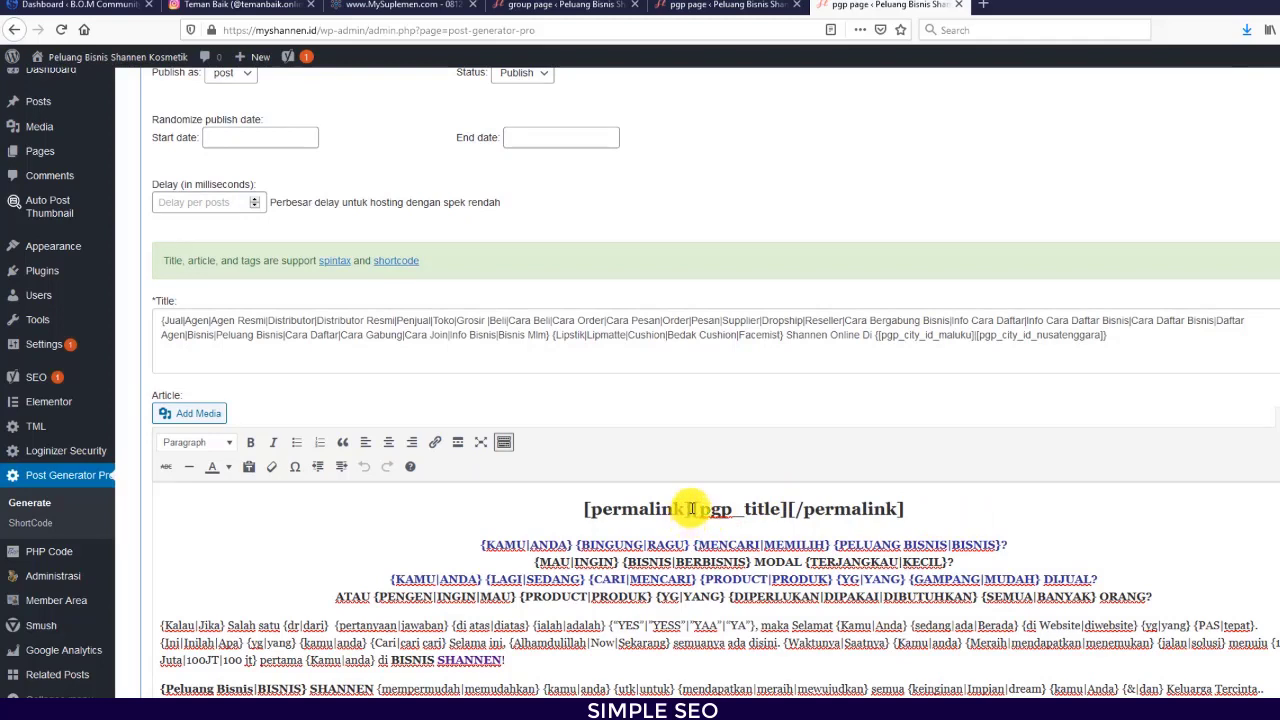
Step: Inspect the article's [permalink][pgp_title][/permalink] heading and the link behind the word SHANNEN in the opening paragraph
{"action": "left_click_drag", "start_coordinate": [588, 509], "coordinate": [935, 516]}
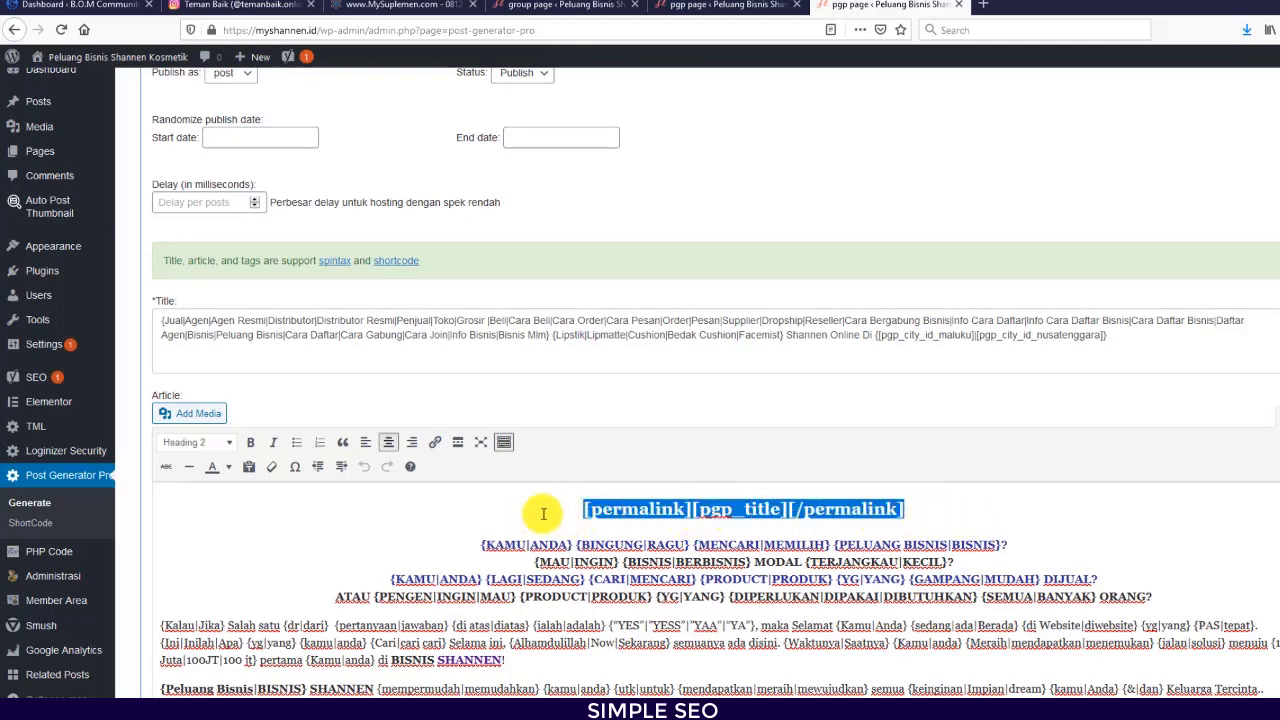
{"action": "left_click", "coordinate": [578, 512]}
{"action": "left_click_drag", "start_coordinate": [578, 512], "coordinate": [656, 510]}
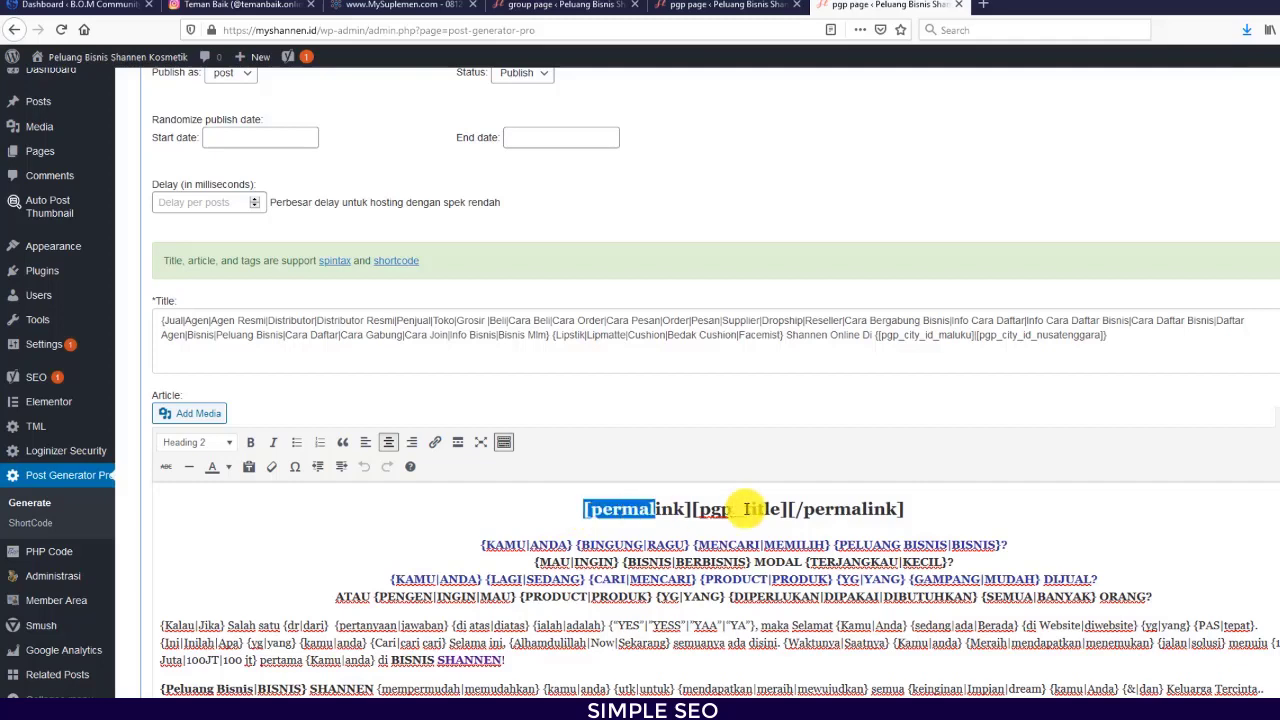
{"action": "left_click_drag", "start_coordinate": [795, 509], "coordinate": [931, 514]}
{"action": "left_click", "coordinate": [929, 517]}
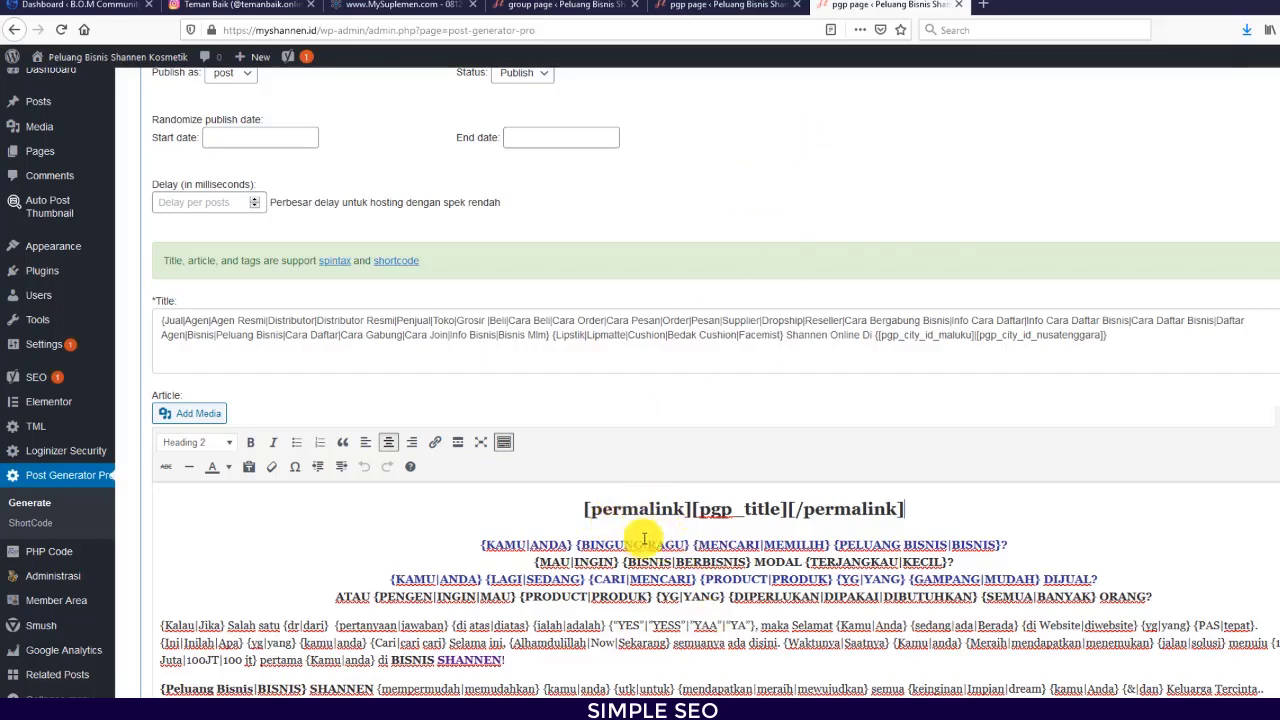
{"action": "scroll", "coordinate": [900, 509], "scroll_direction": "down", "scroll_amount": 5}
{"action": "scroll", "coordinate": [700, 520], "scroll_direction": "up", "scroll_amount": 4}
{"action": "scroll", "coordinate": [600, 555], "scroll_direction": "up", "scroll_amount": 1}
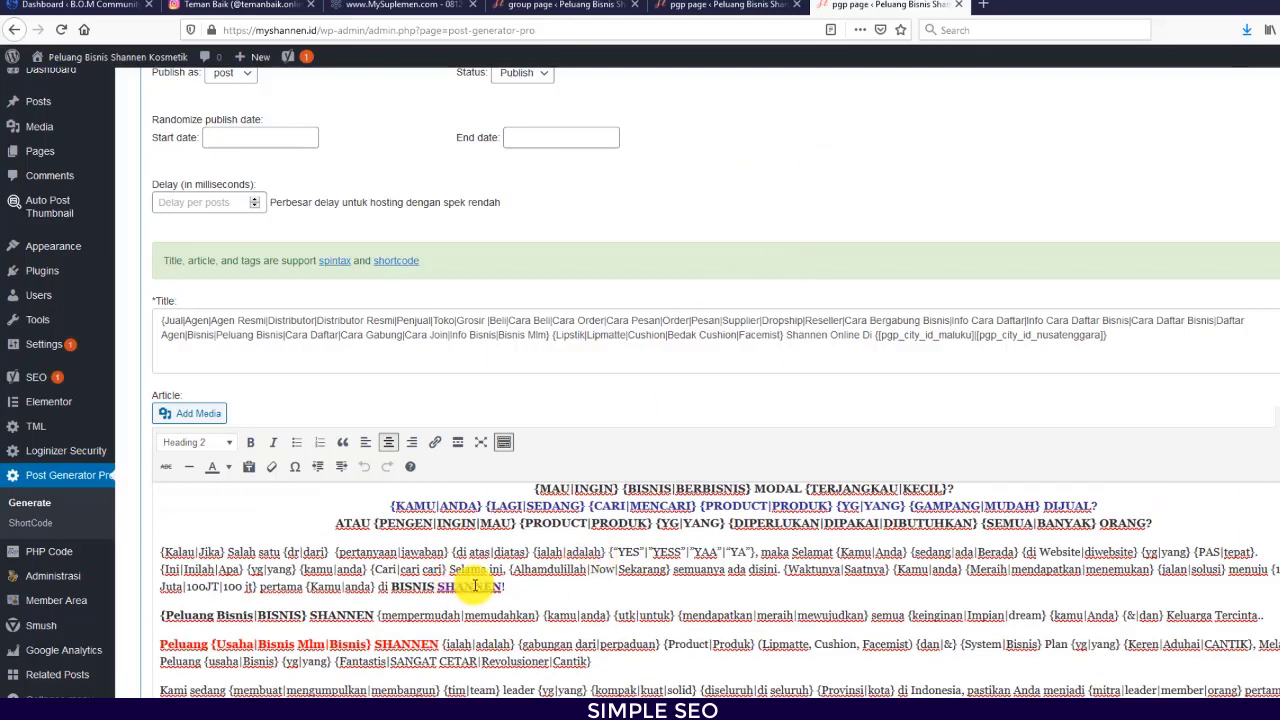
{"action": "left_click", "coordinate": [467, 588]}
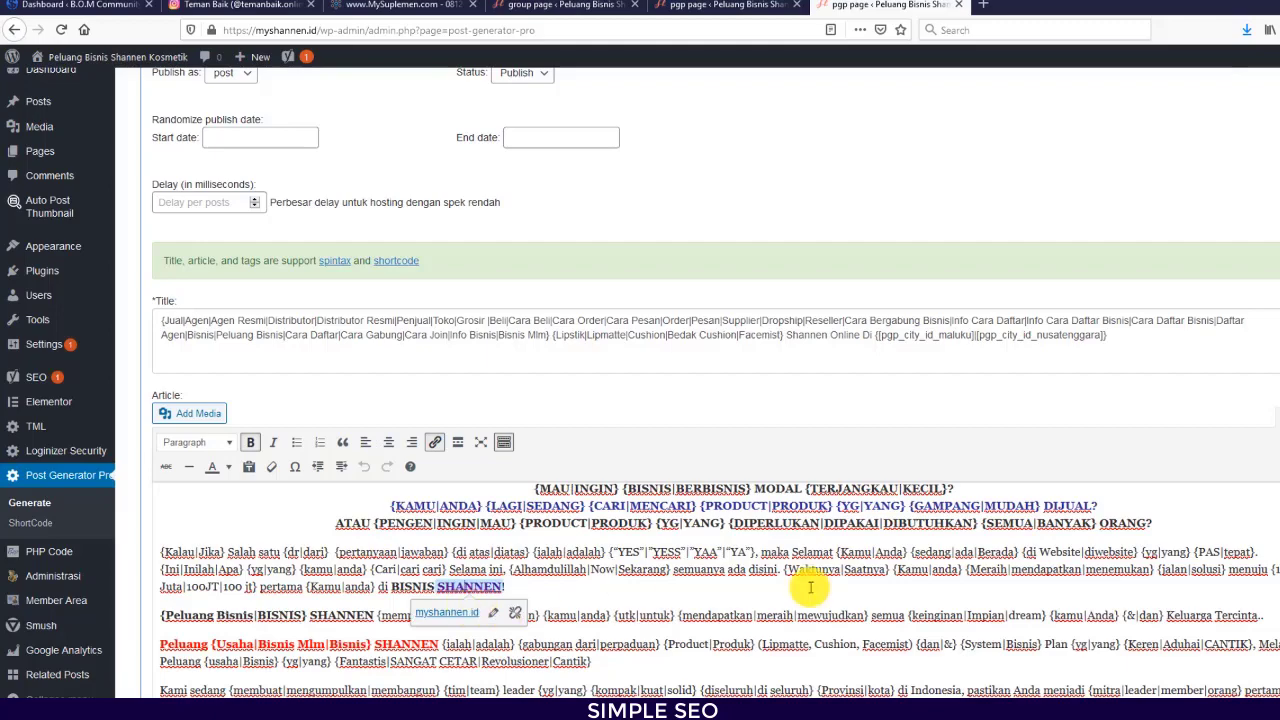
{"action": "left_click", "coordinate": [957, 573]}
Step: Copy the [pgp_title] shortcode from the article heading into the Yoast Meta Title
{"action": "scroll", "coordinate": [700, 450], "scroll_direction": "down", "scroll_amount": 5}
{"action": "scroll", "coordinate": [700, 450], "scroll_direction": "up", "scroll_amount": 4}
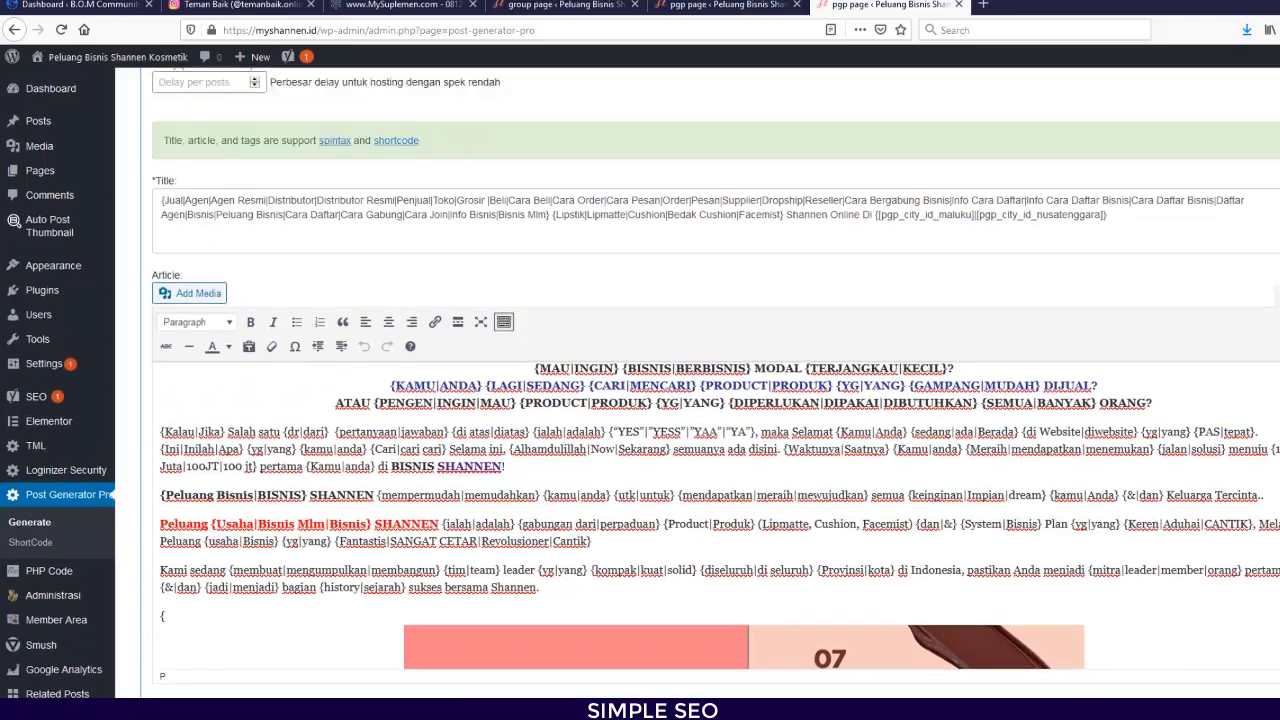
{"action": "scroll", "coordinate": [740, 470], "scroll_direction": "up", "scroll_amount": 1}
{"action": "left_click_drag", "start_coordinate": [692, 389], "coordinate": [790, 388]}
{"action": "key", "text": "ctrl+c"}
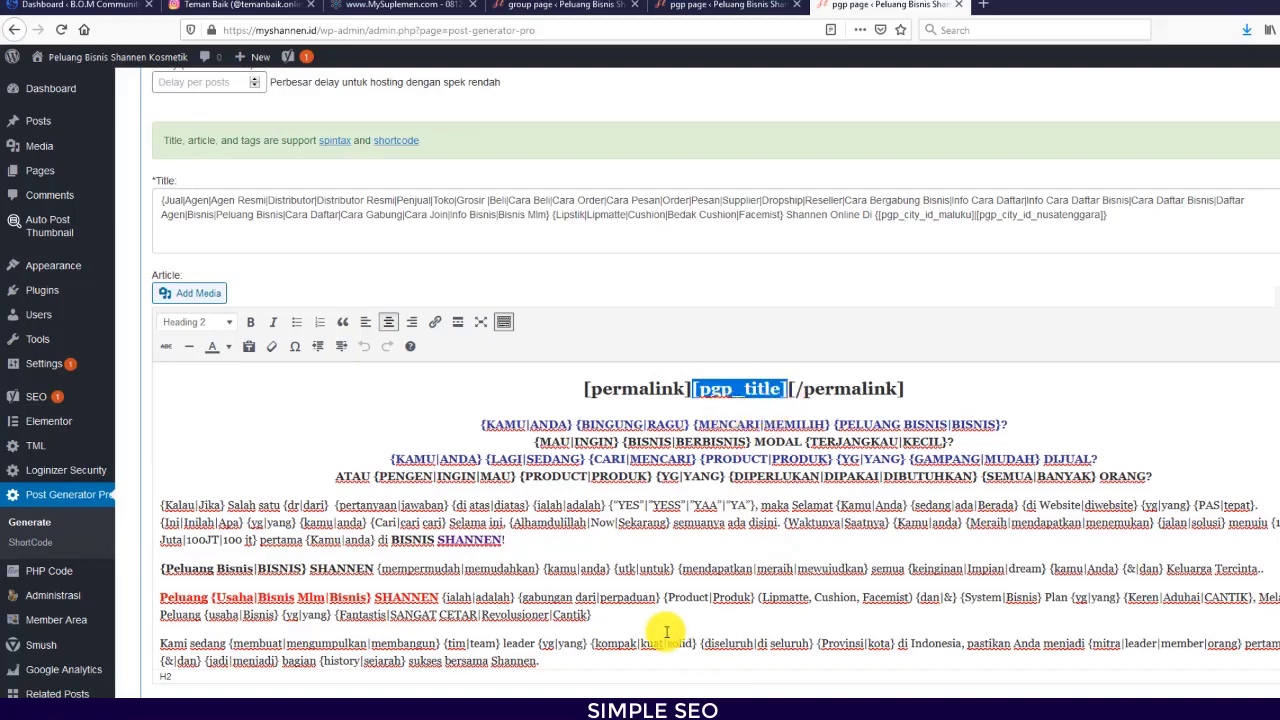
{"action": "scroll", "coordinate": [640, 382], "scroll_direction": "down", "scroll_amount": 1}
{"action": "scroll", "coordinate": [1039, 575], "scroll_direction": "down", "scroll_amount": 5}
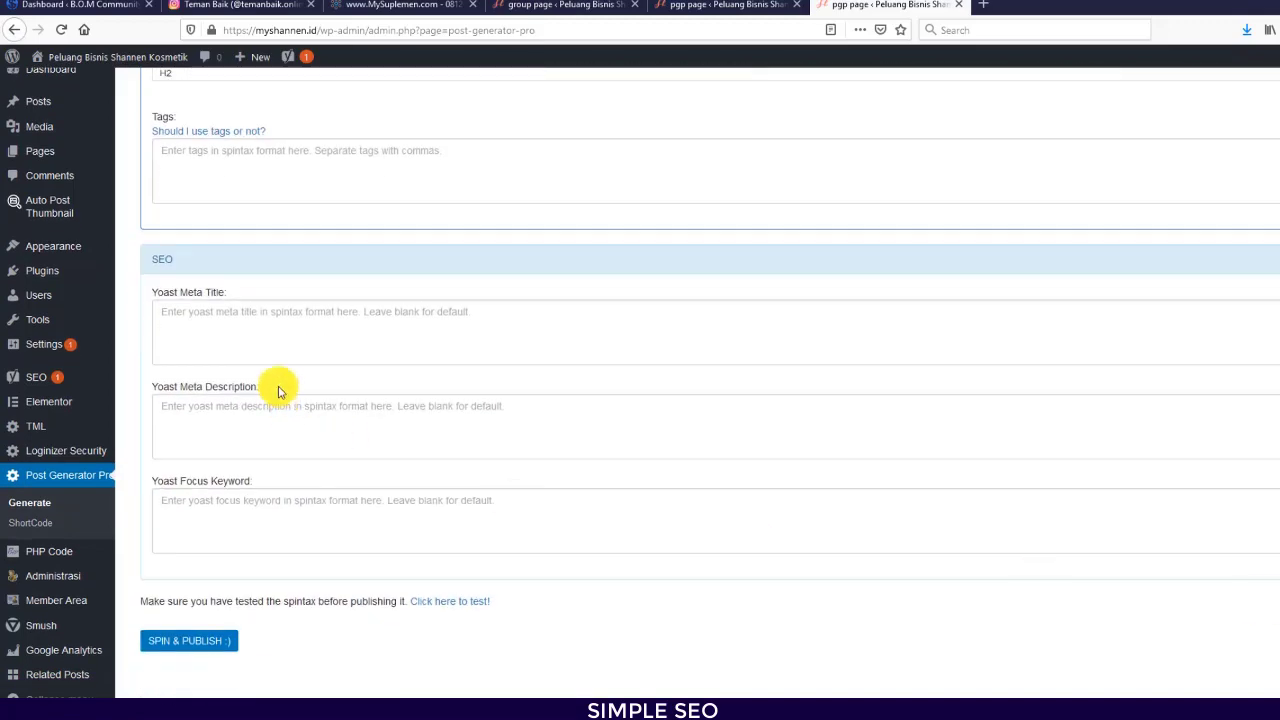
{"action": "left_click", "coordinate": [251, 321]}
{"action": "key", "text": "ctrl+v"}
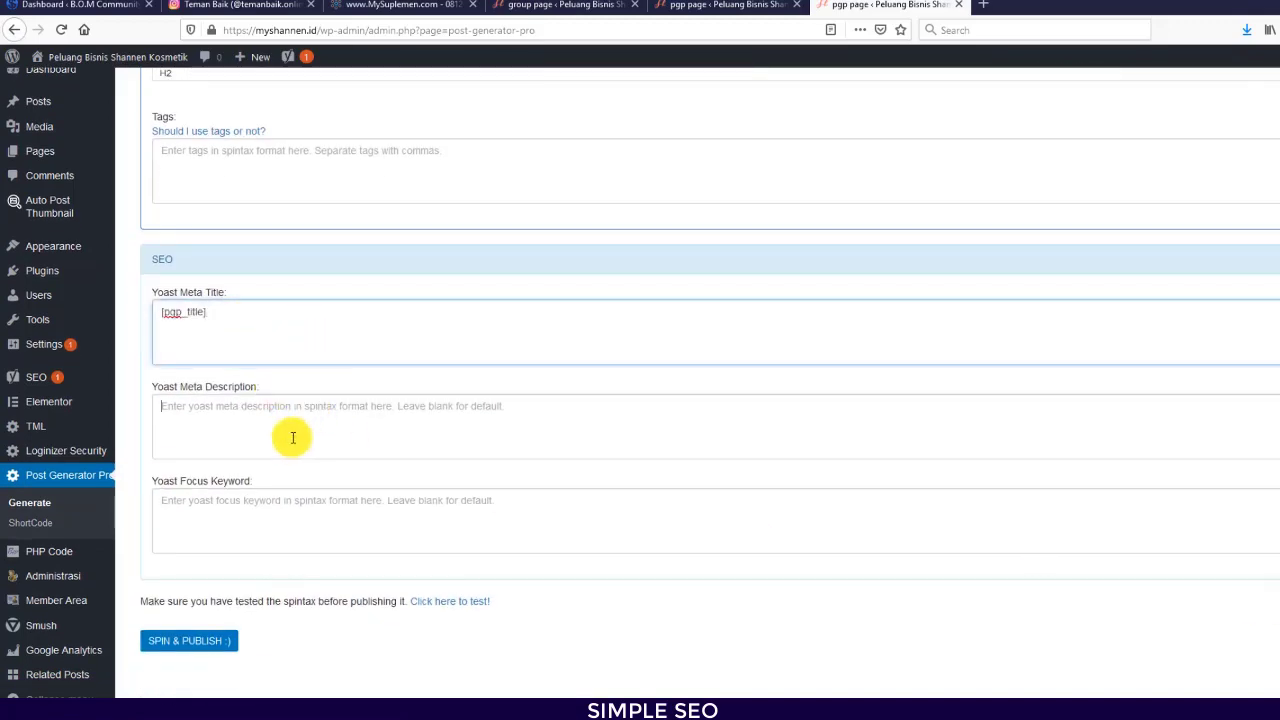
Step: Fill the Yoast Meta Description and Yoast Focus Keyword with the copied [pgp_title] shortcode
{"action": "left_click", "coordinate": [293, 436]}
{"action": "key", "text": "ctrl+v"}
{"action": "left_click", "coordinate": [240, 511]}
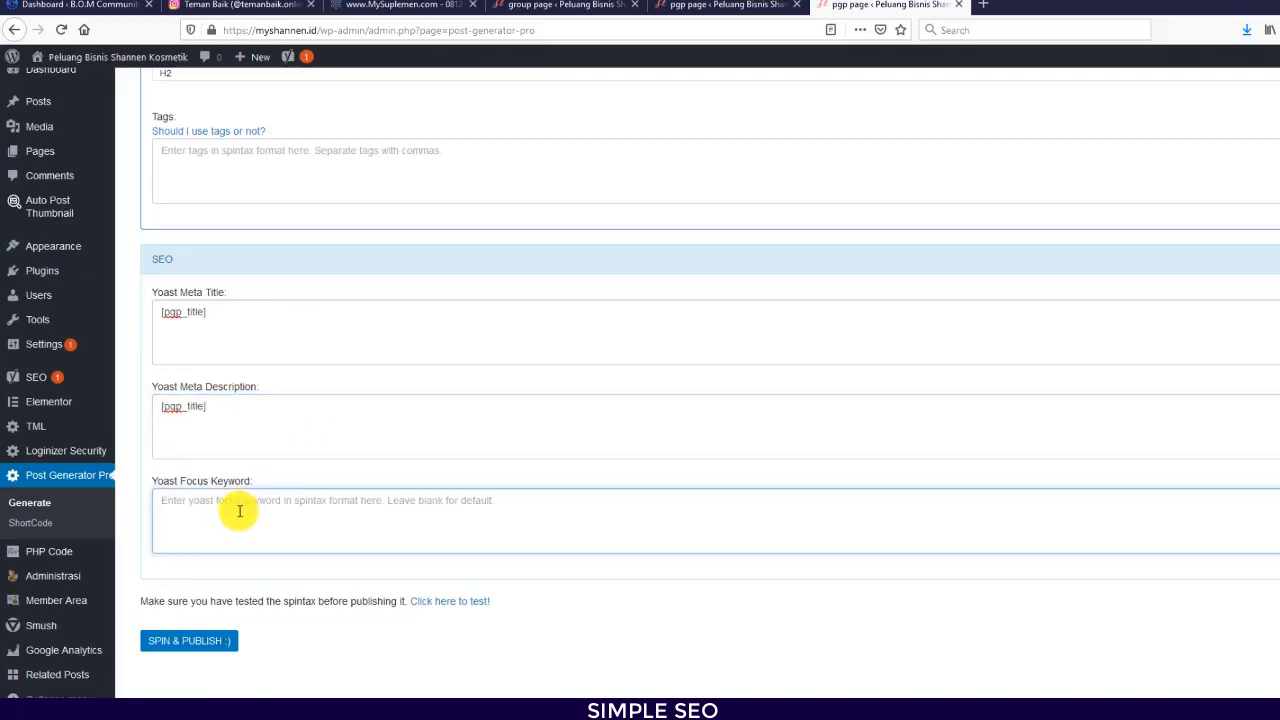
{"action": "key", "text": "ctrl+v"}
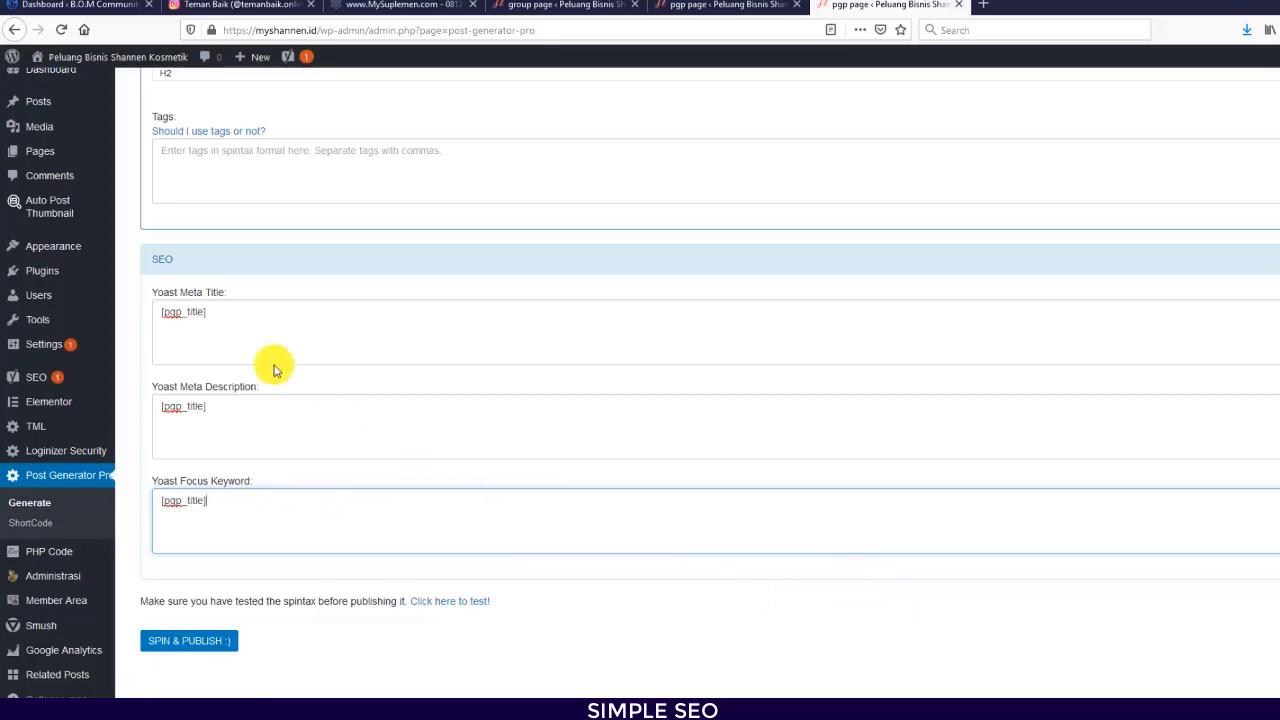
{"action": "scroll", "coordinate": [497, 551], "scroll_direction": "up", "scroll_amount": 3}
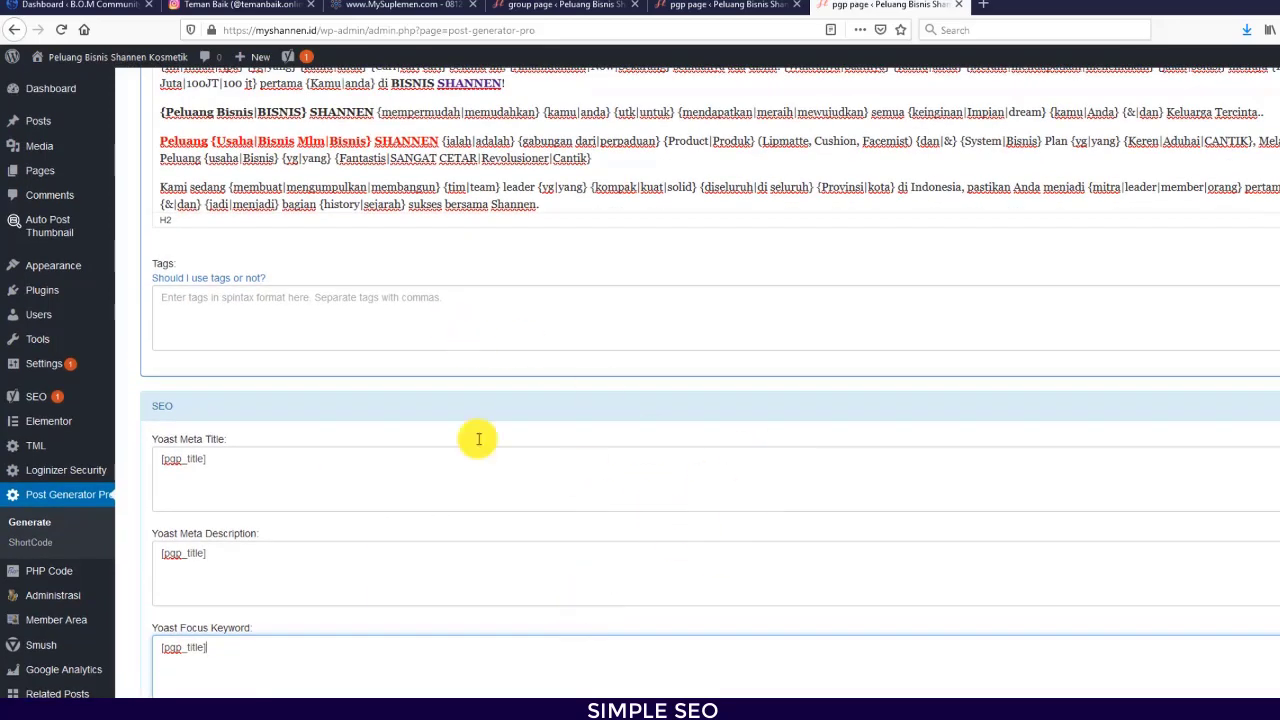
{"action": "left_click", "coordinate": [203, 315]}
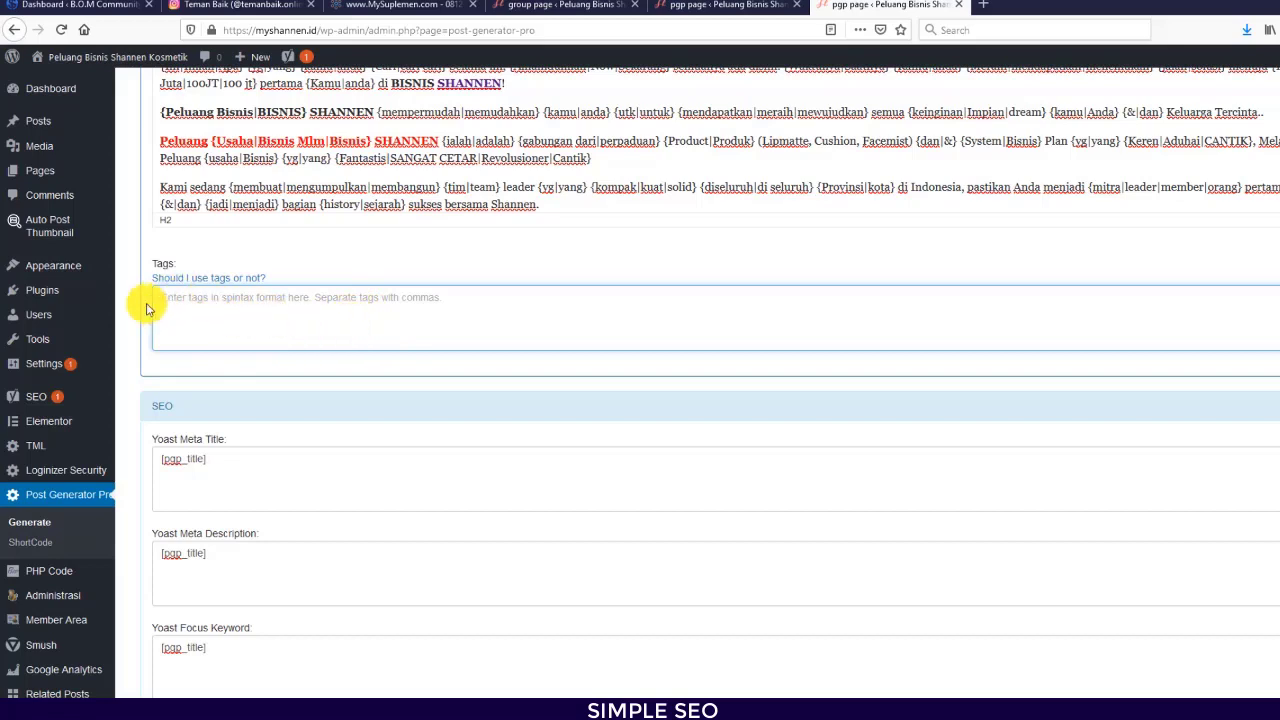
{"action": "left_click", "coordinate": [241, 463]}
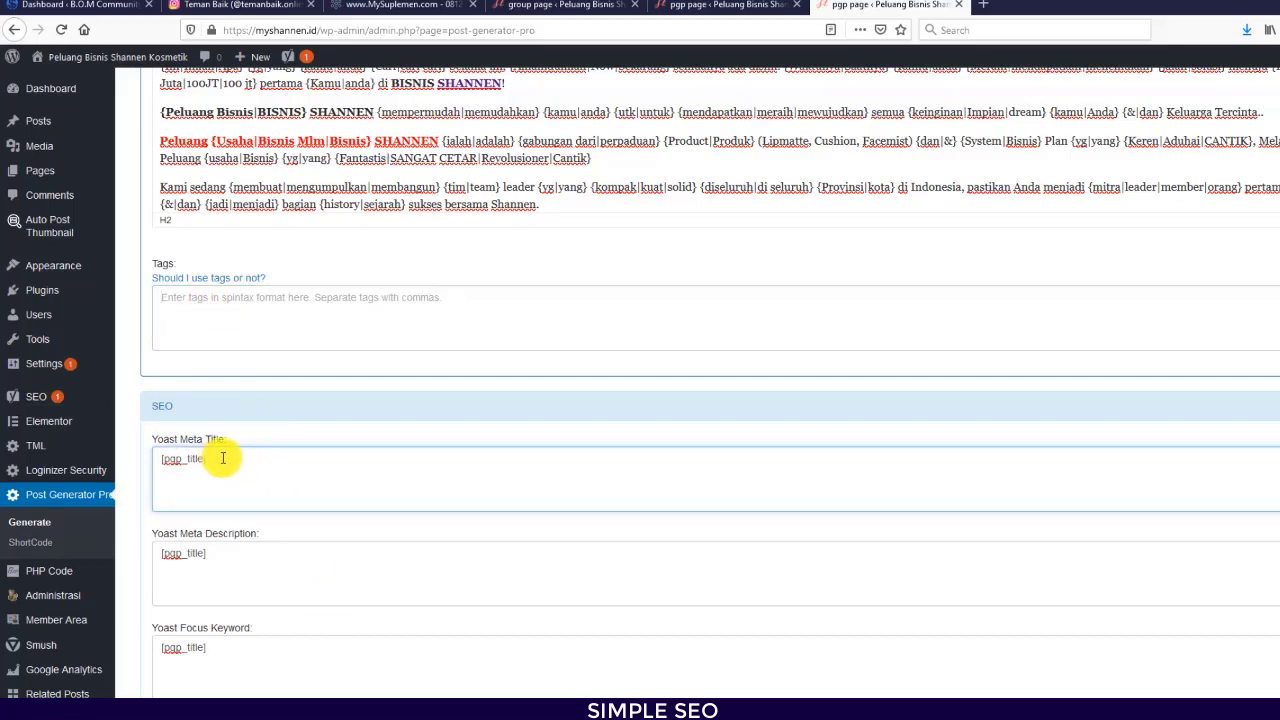
Step: Assign the generated posts to the category Peluang Bisnis Shannen
{"action": "scroll", "coordinate": [973, 614], "scroll_direction": "up", "scroll_amount": 1}
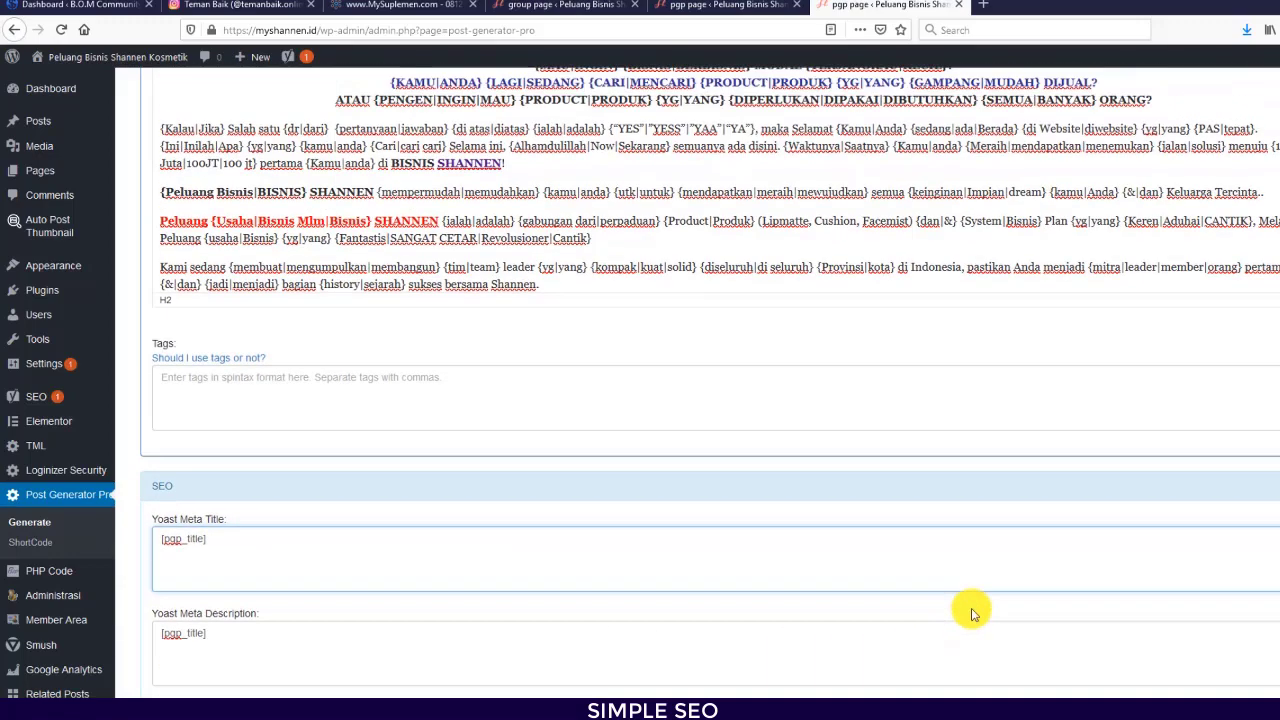
{"action": "scroll", "coordinate": [1050, 645], "scroll_direction": "up", "scroll_amount": 15}
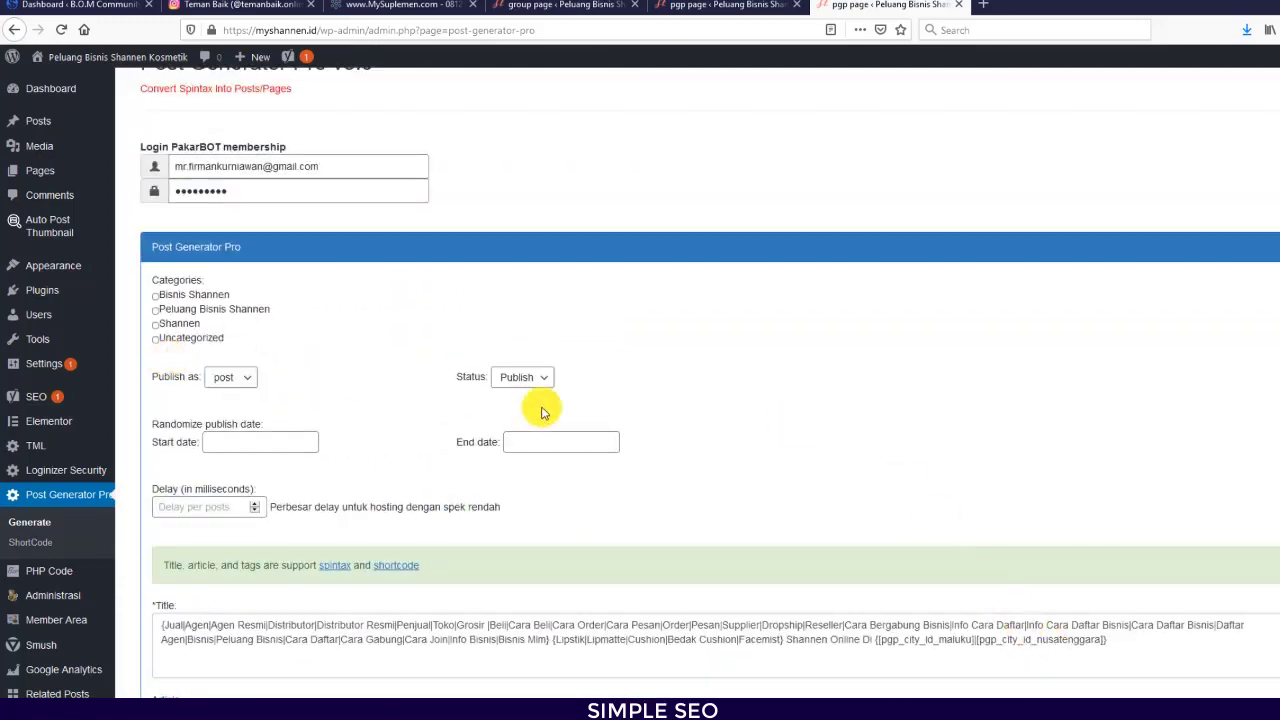
{"action": "left_click", "coordinate": [156, 311]}
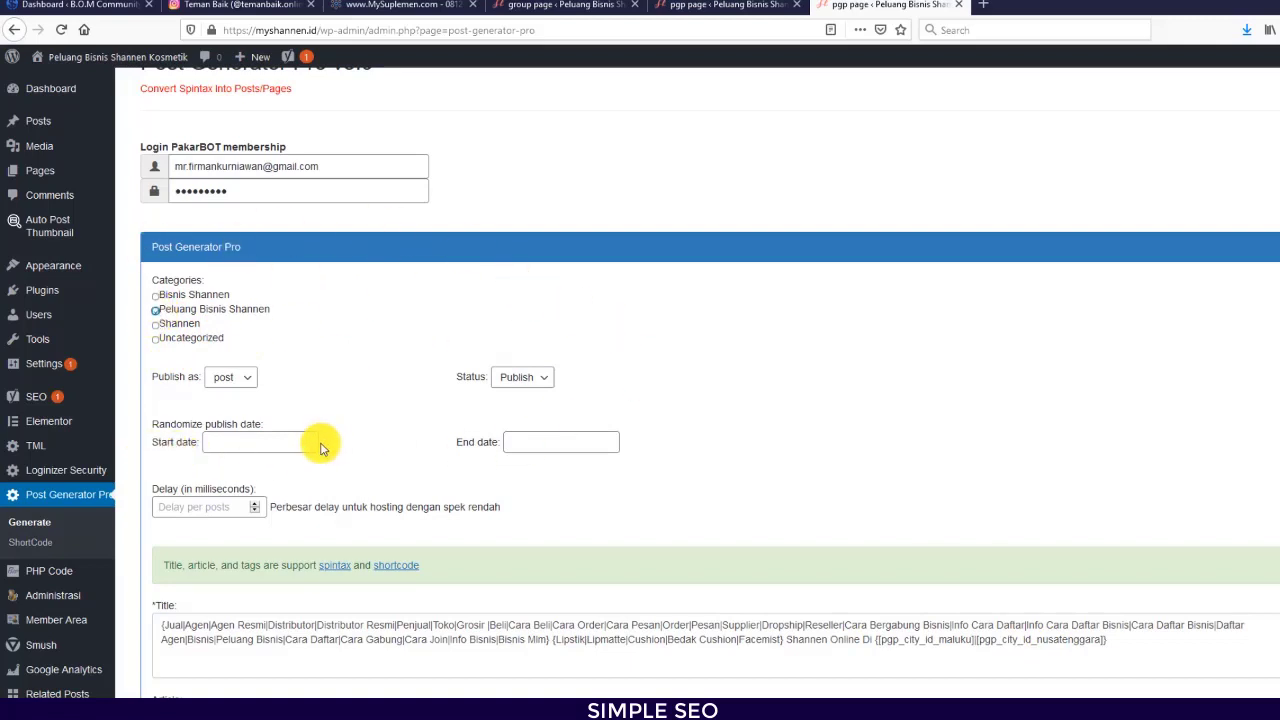
Step: Set the start of the randomized publish date range to 12/01/2018
{"action": "left_click", "coordinate": [236, 440]}
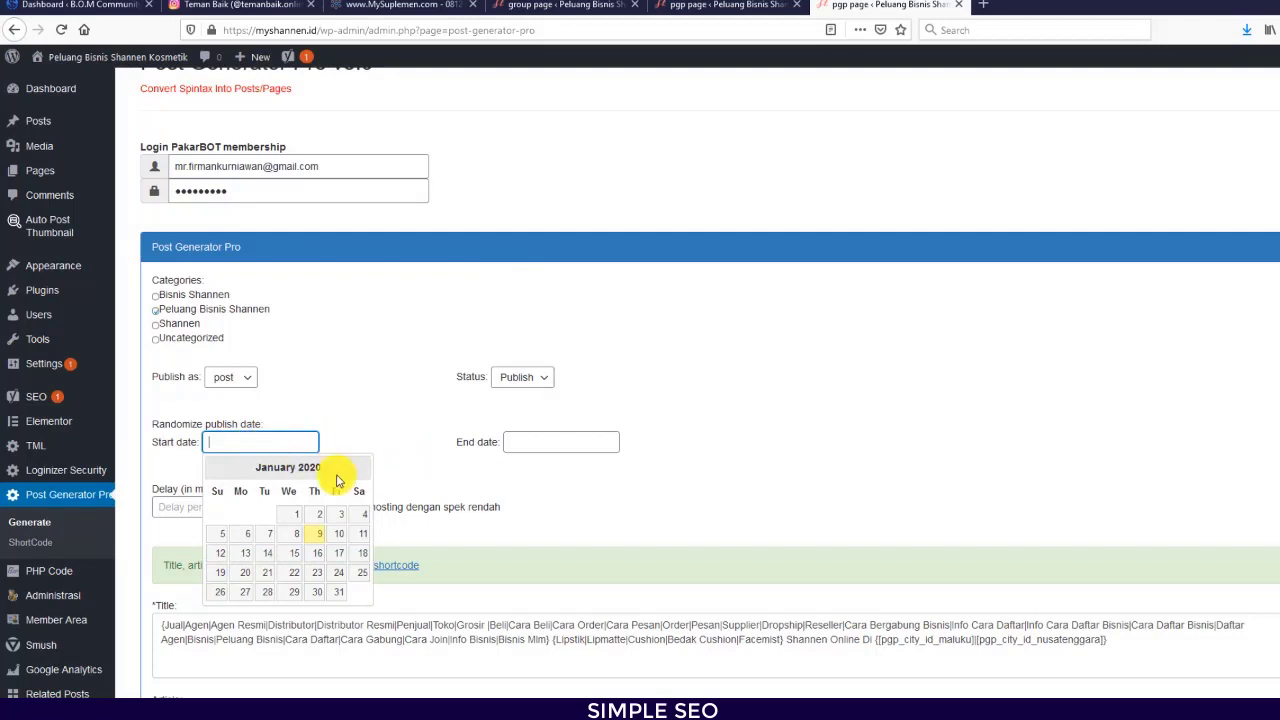
{"action": "left_click", "coordinate": [350, 428]}
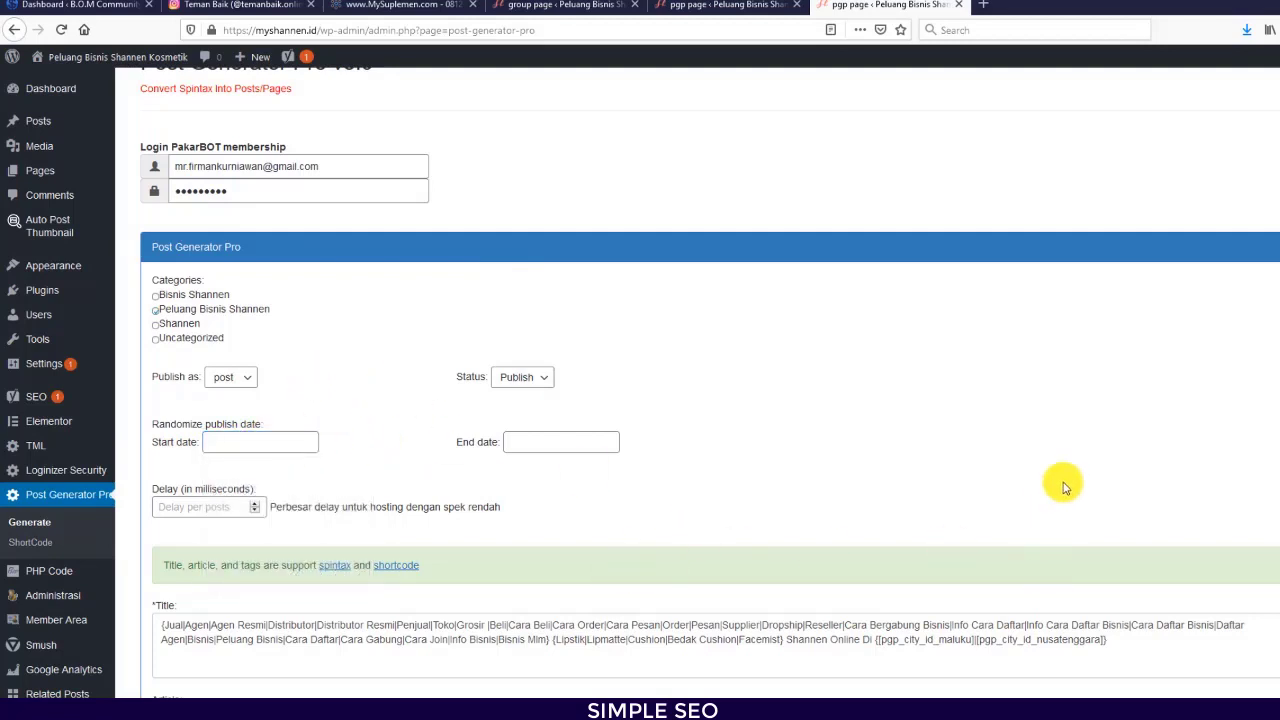
{"action": "left_click", "coordinate": [263, 441]}
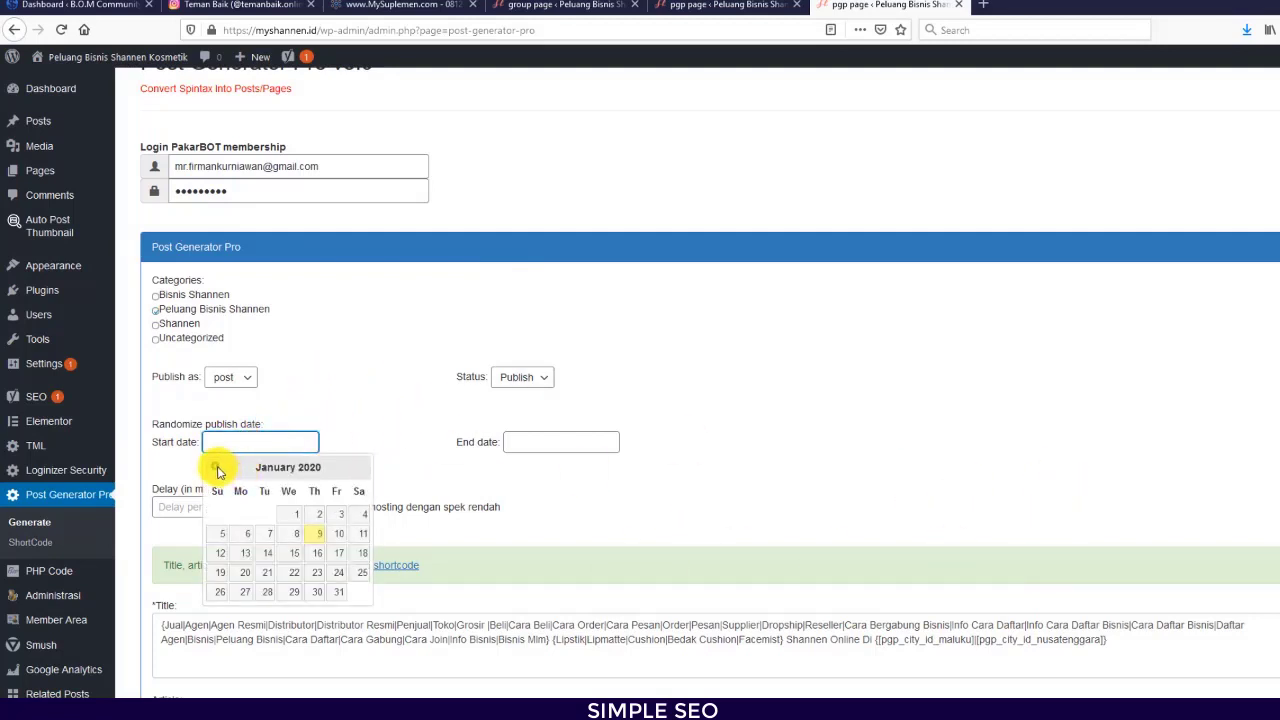
{"action": "left_click", "coordinate": [217, 469]}
{"action": "left_click", "coordinate": [217, 469]}
{"action": "left_click", "coordinate": [217, 469]}
{"action": "left_click", "coordinate": [217, 469]}
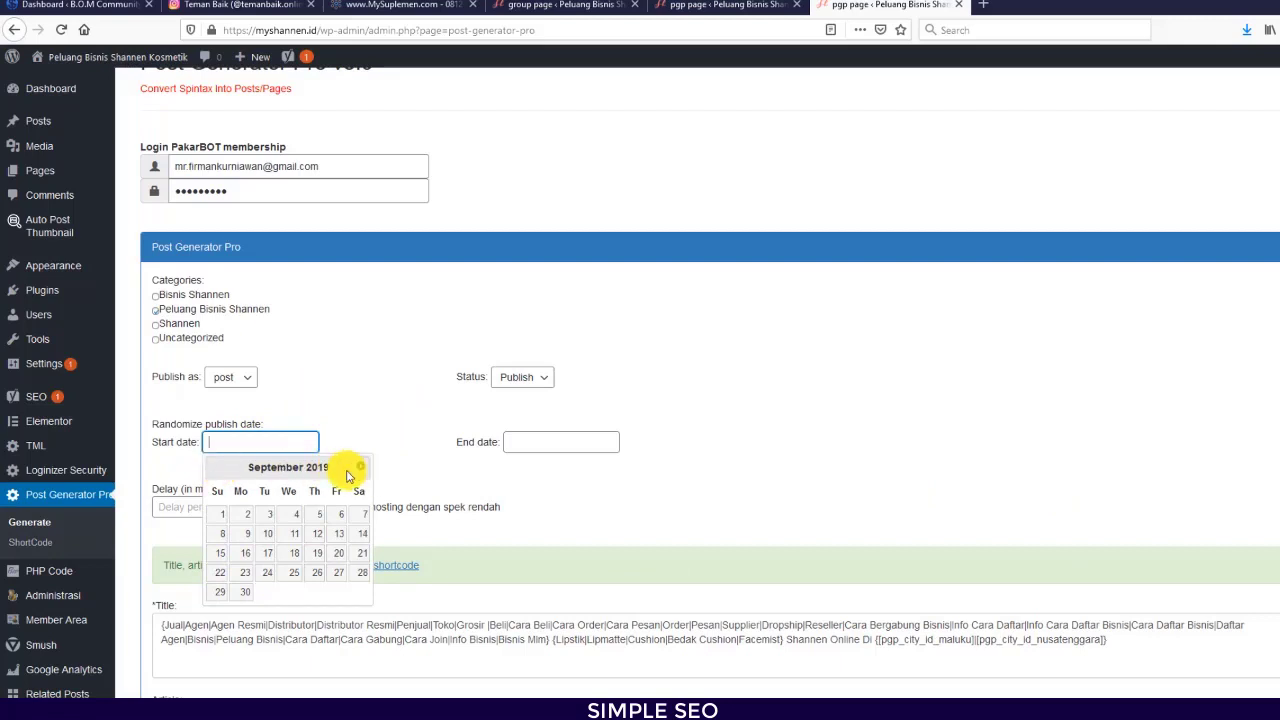
{"action": "left_click", "coordinate": [217, 469]}
{"action": "left_click", "coordinate": [217, 469]}
{"action": "left_click", "coordinate": [217, 469]}
{"action": "left_click", "coordinate": [217, 469]}
{"action": "left_click", "coordinate": [217, 469]}
{"action": "left_click", "coordinate": [217, 469]}
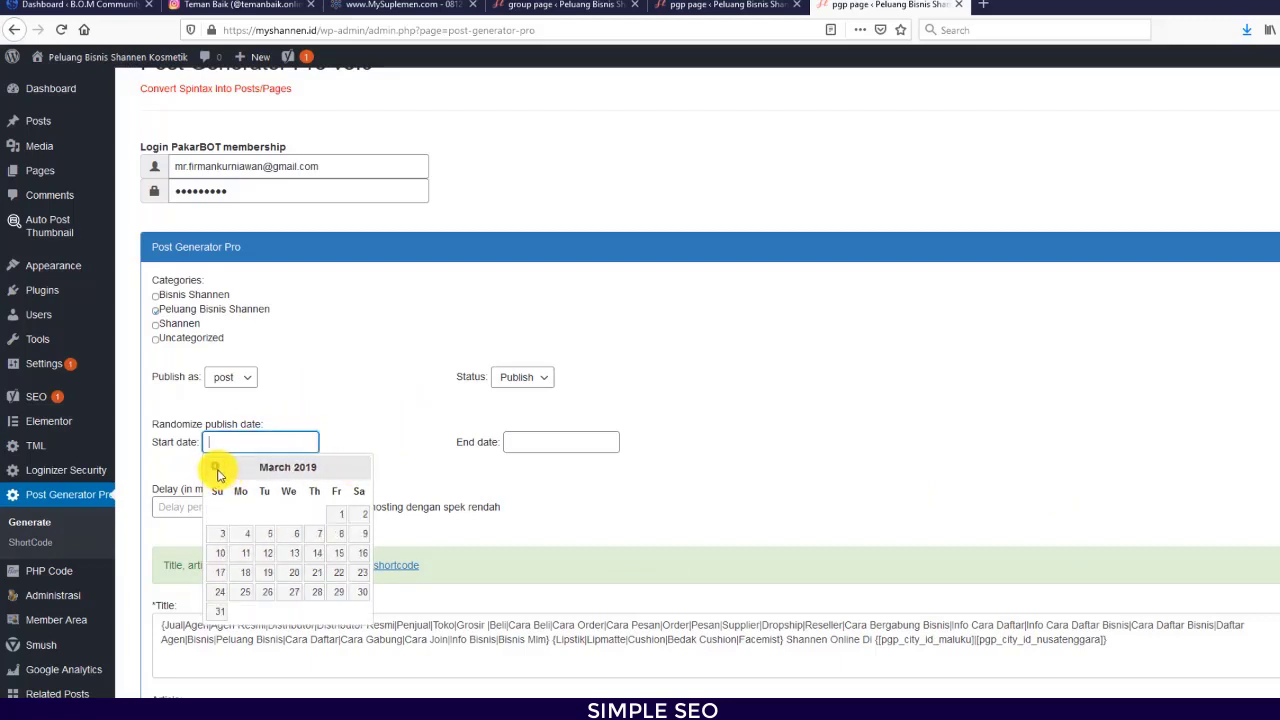
{"action": "left_click", "coordinate": [217, 470]}
{"action": "left_click", "coordinate": [217, 470]}
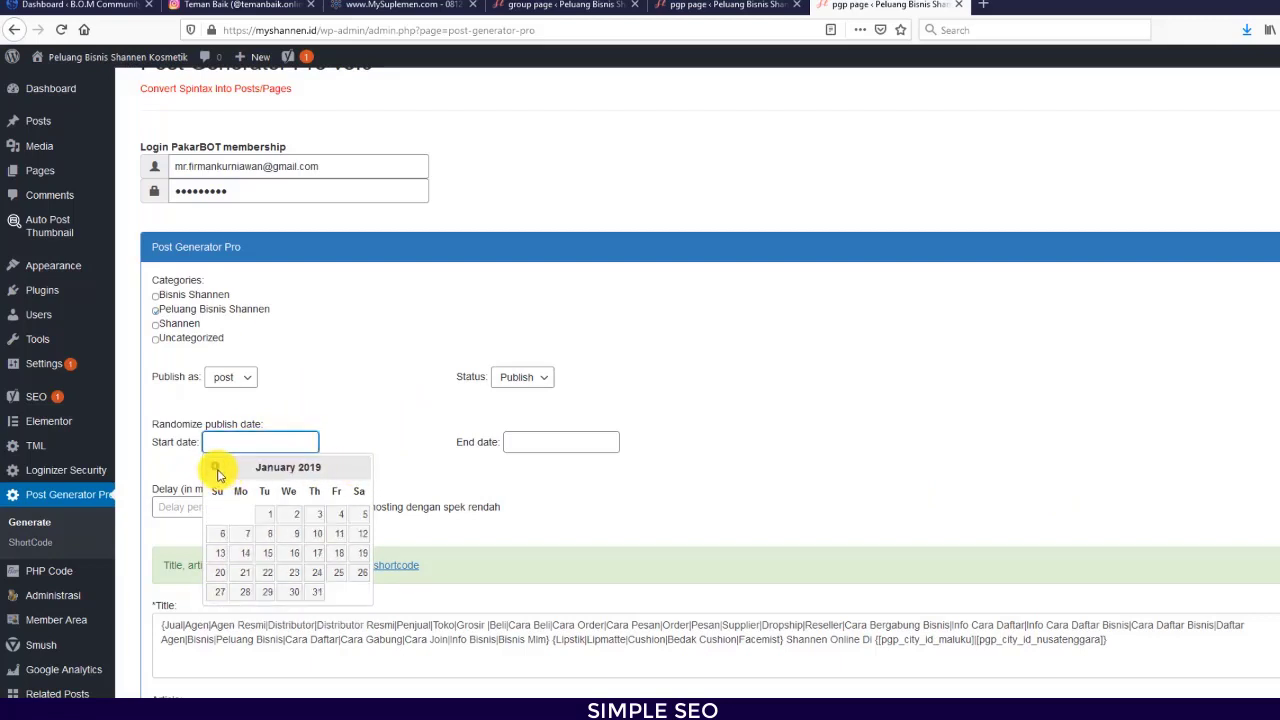
{"action": "left_click", "coordinate": [217, 470]}
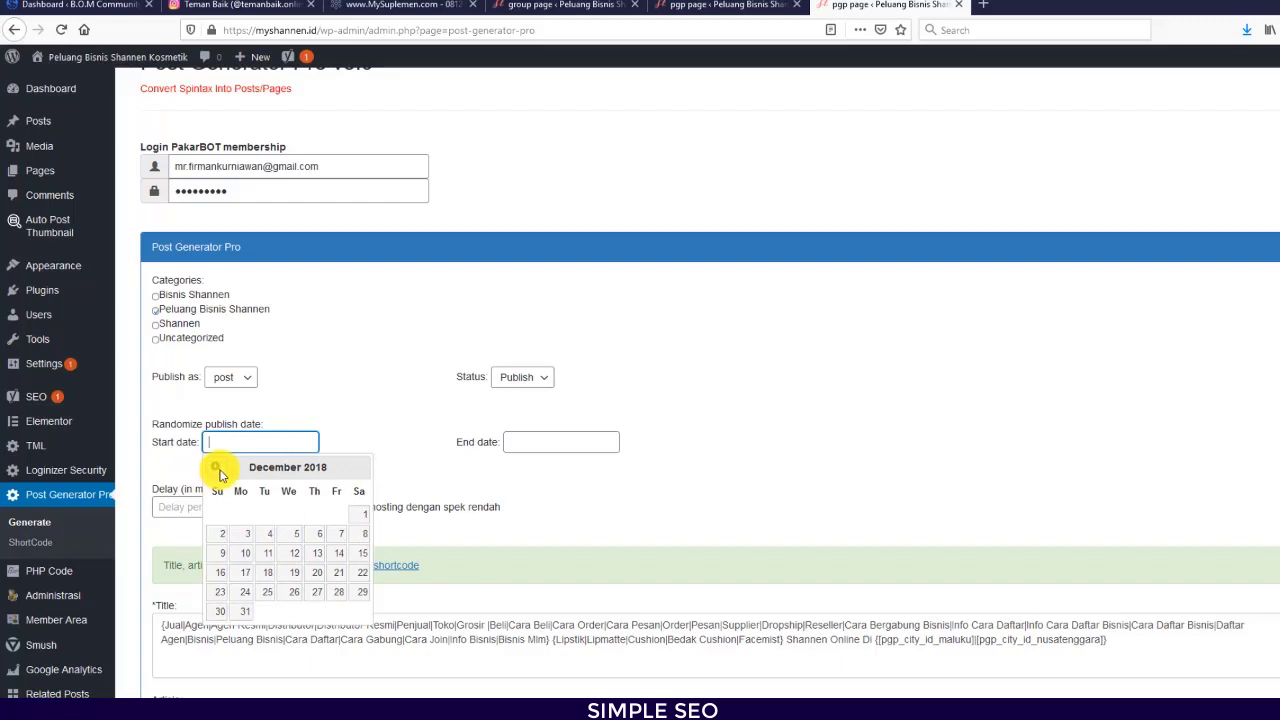
{"action": "left_click", "coordinate": [360, 518]}
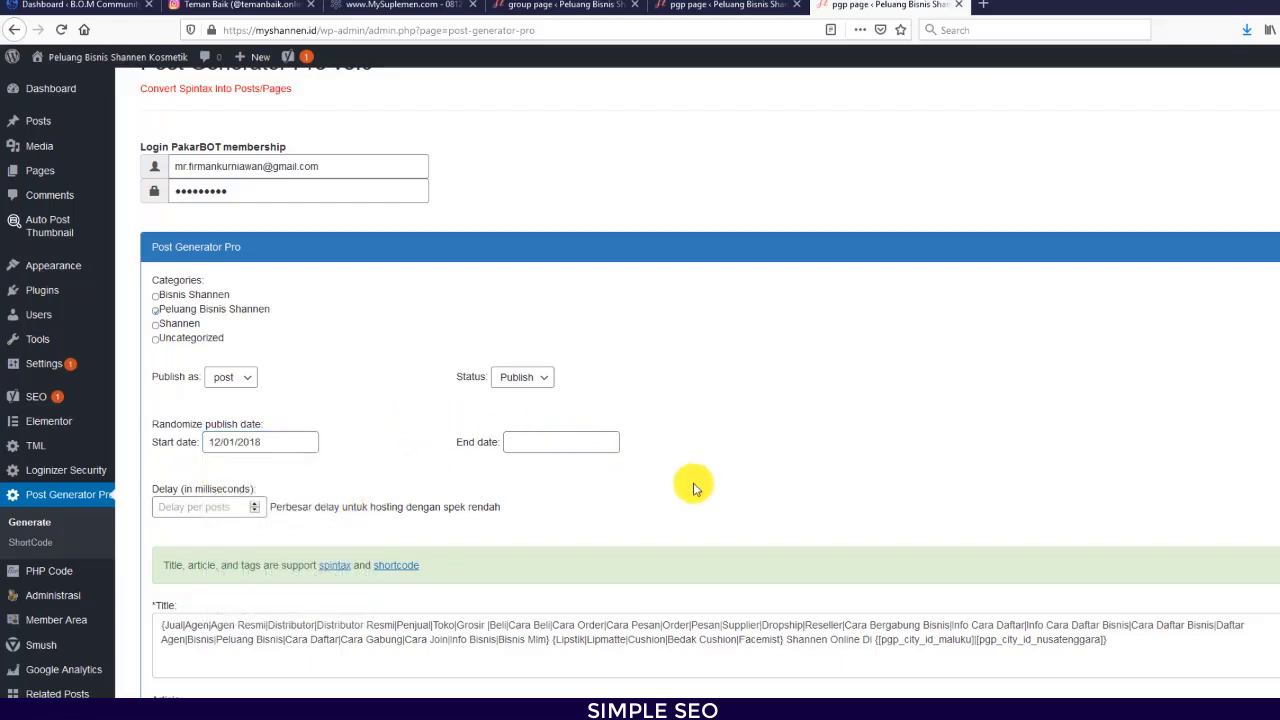
{"action": "double_click", "coordinate": [220, 442]}
{"action": "left_click", "coordinate": [213, 442]}
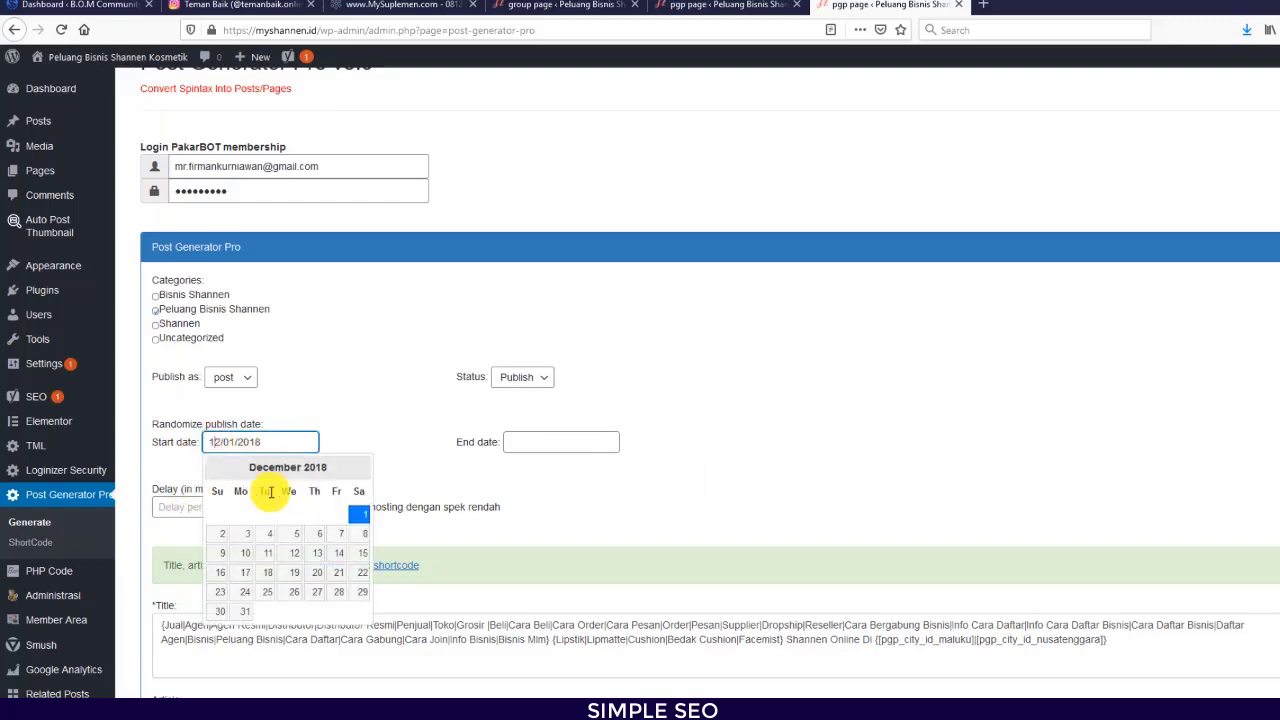
{"action": "left_click", "coordinate": [349, 432]}
Step: Set the end of the randomized publish date range to 12/31/2020
{"action": "left_click", "coordinate": [530, 441]}
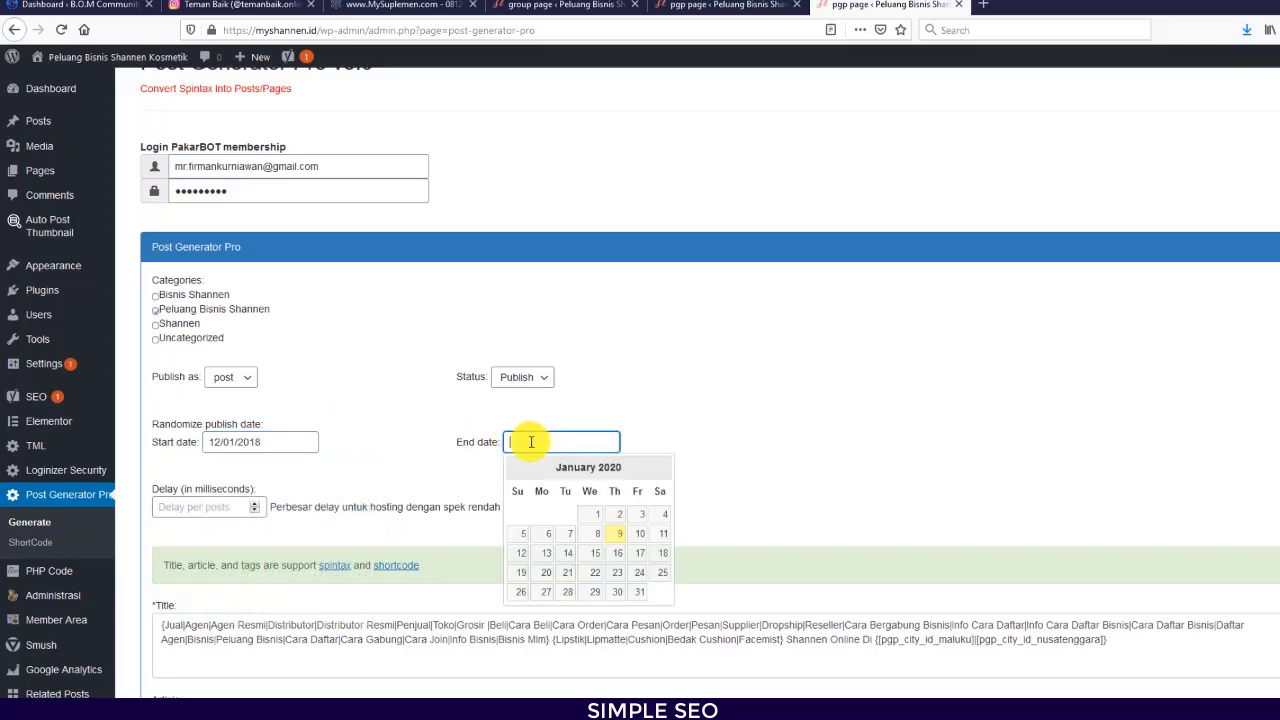
{"action": "left_click", "coordinate": [660, 469]}
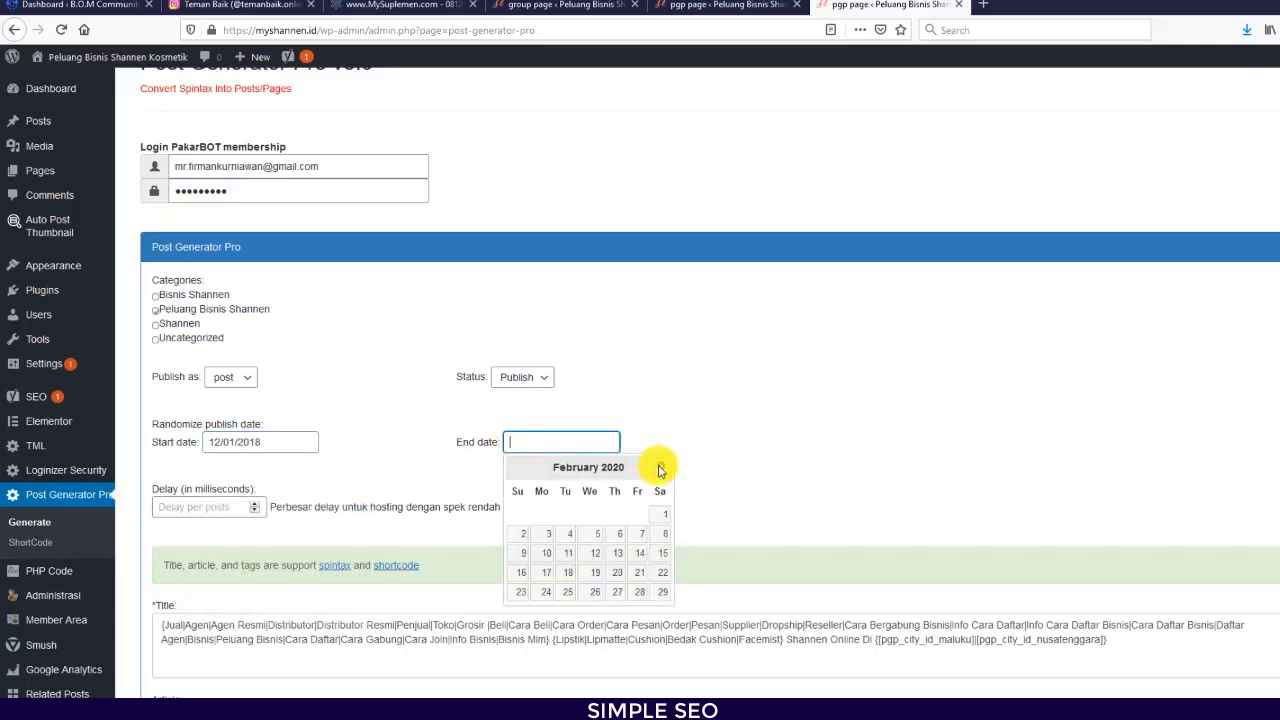
{"action": "left_click", "coordinate": [660, 469]}
{"action": "left_click", "coordinate": [660, 469]}
{"action": "left_click", "coordinate": [660, 469]}
{"action": "left_click", "coordinate": [660, 469]}
{"action": "left_click", "coordinate": [660, 469]}
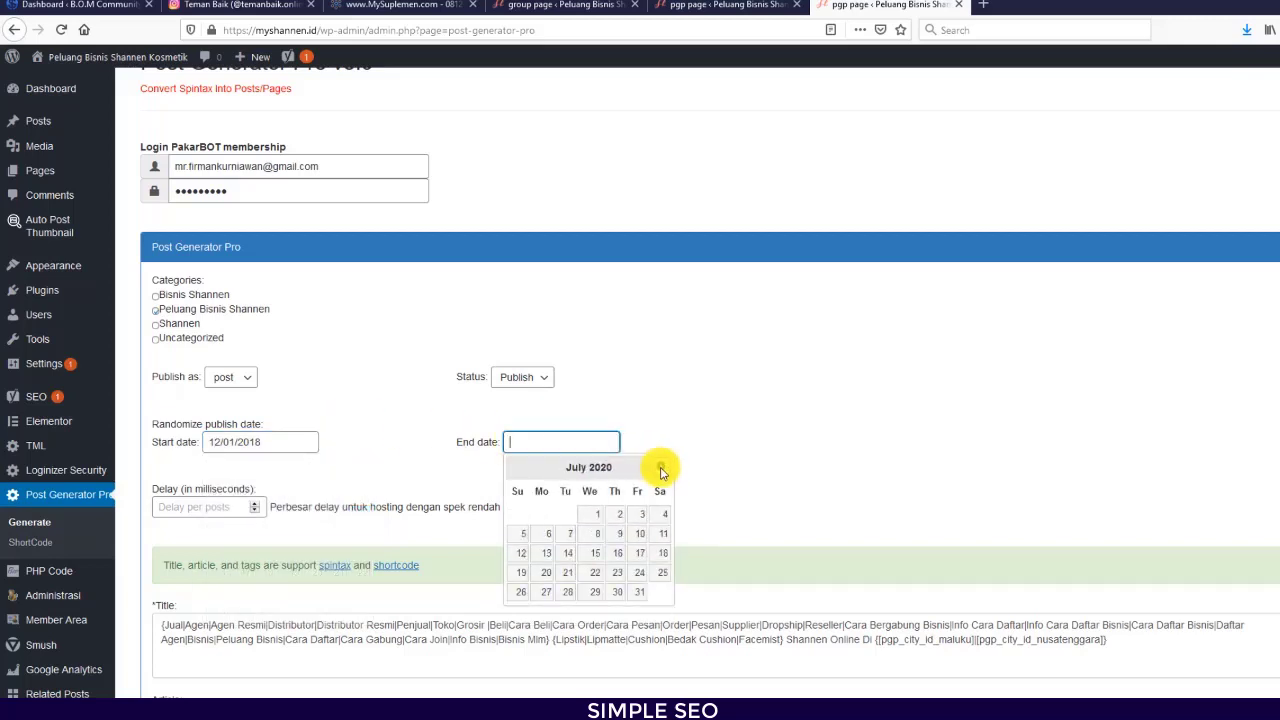
{"action": "left_click", "coordinate": [660, 469]}
{"action": "left_click", "coordinate": [660, 469]}
{"action": "left_click", "coordinate": [660, 469]}
{"action": "left_click", "coordinate": [660, 469]}
{"action": "left_click", "coordinate": [660, 469]}
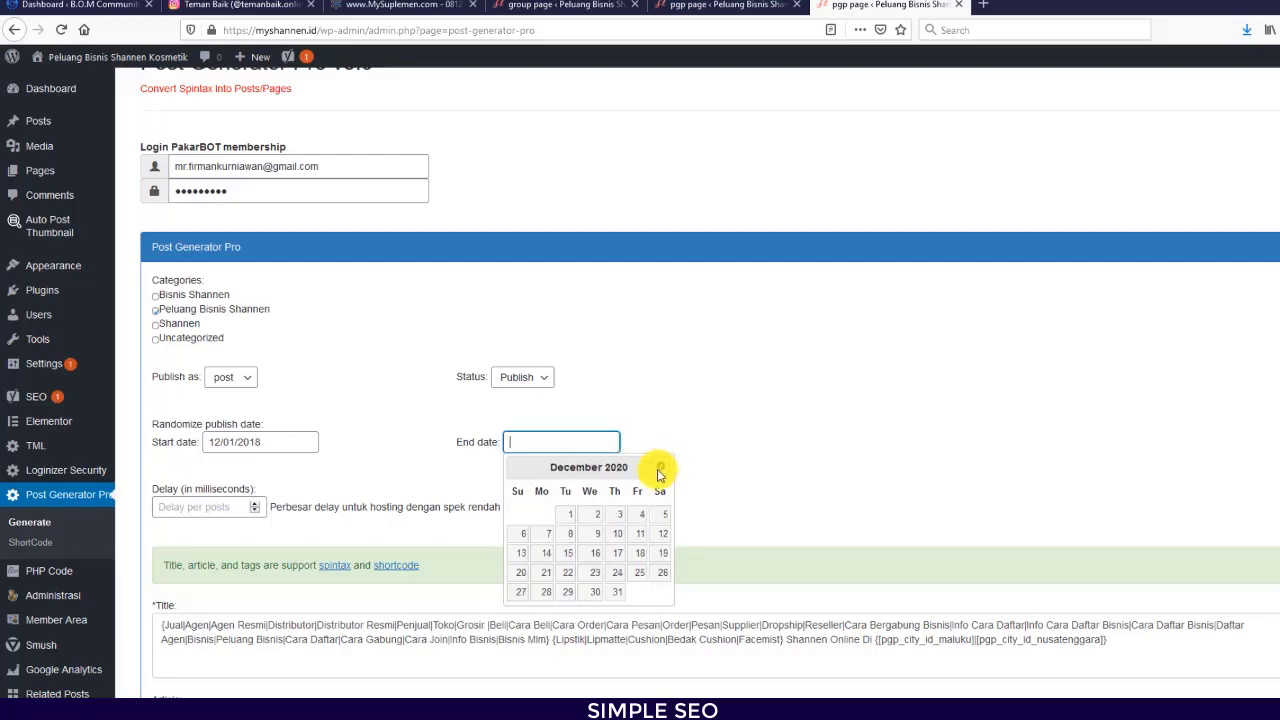
{"action": "left_click", "coordinate": [618, 592]}
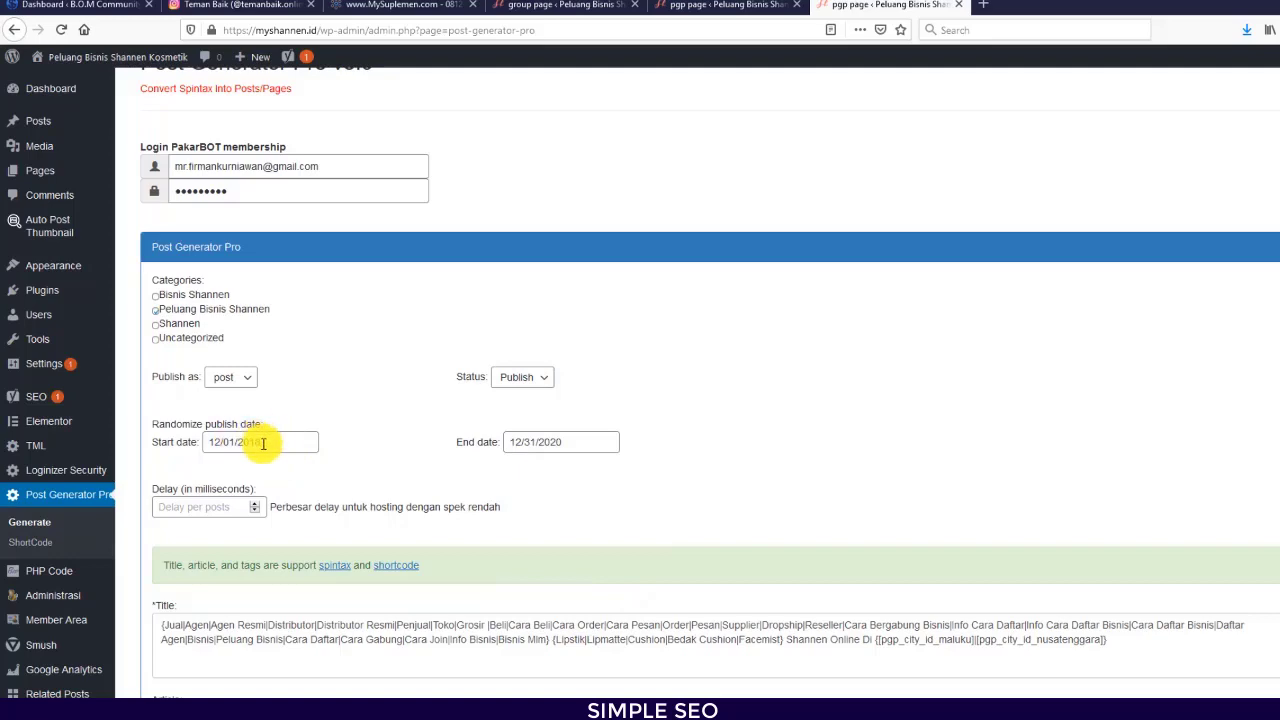
Step: Try a delay of 300 milliseconds between the generated posts
{"action": "scroll", "coordinate": [395, 450], "scroll_direction": "down", "scroll_amount": 3}
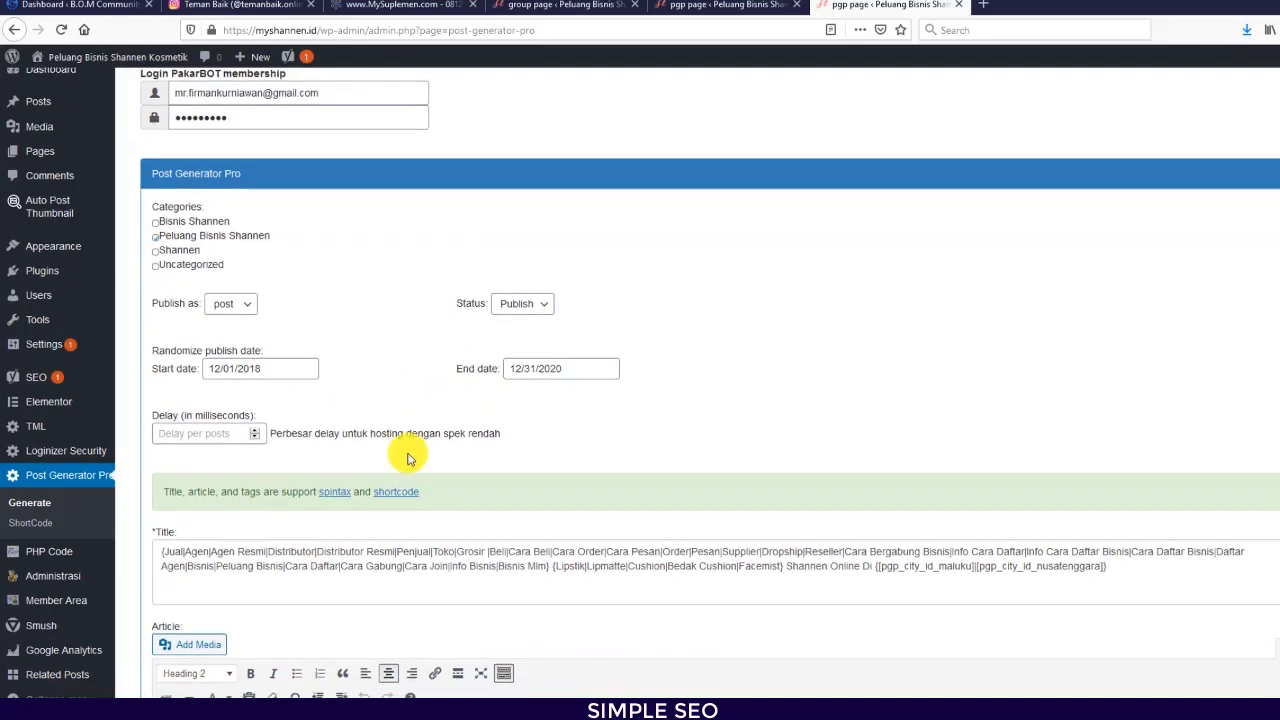
{"action": "scroll", "coordinate": [405, 453], "scroll_direction": "down", "scroll_amount": 2}
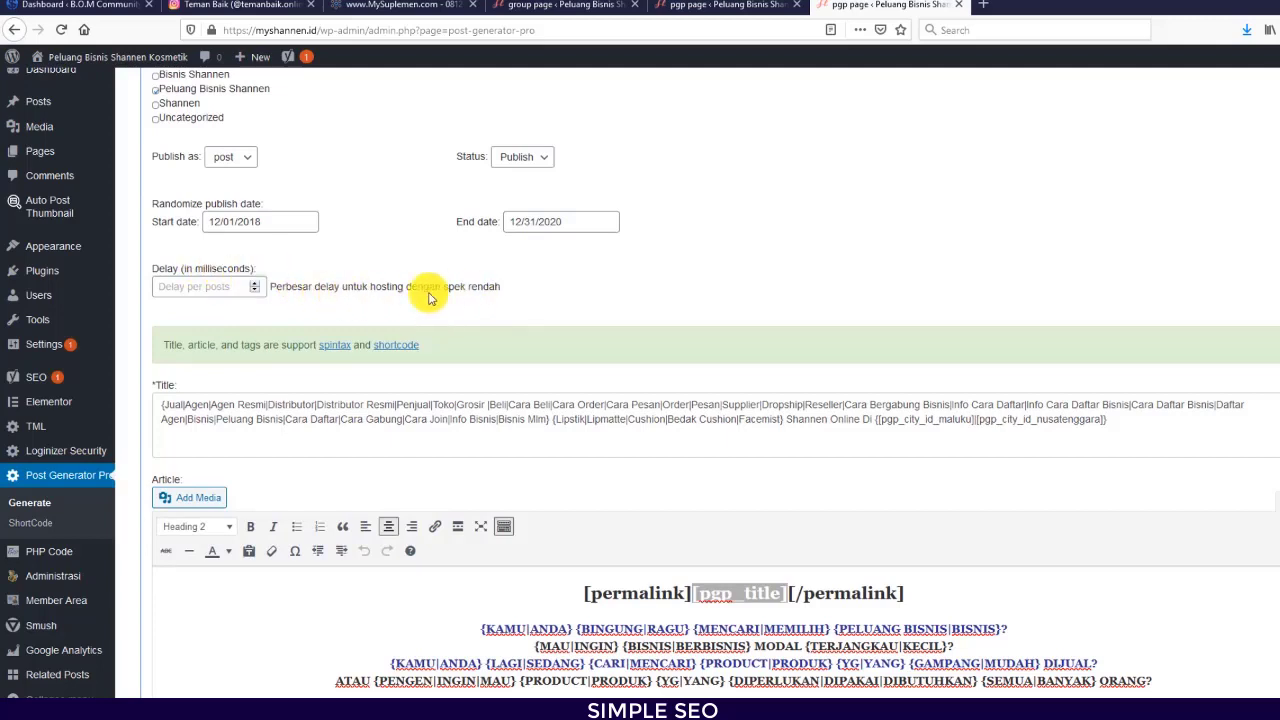
{"action": "left_click", "coordinate": [254, 284]}
{"action": "left_click", "coordinate": [254, 284]}
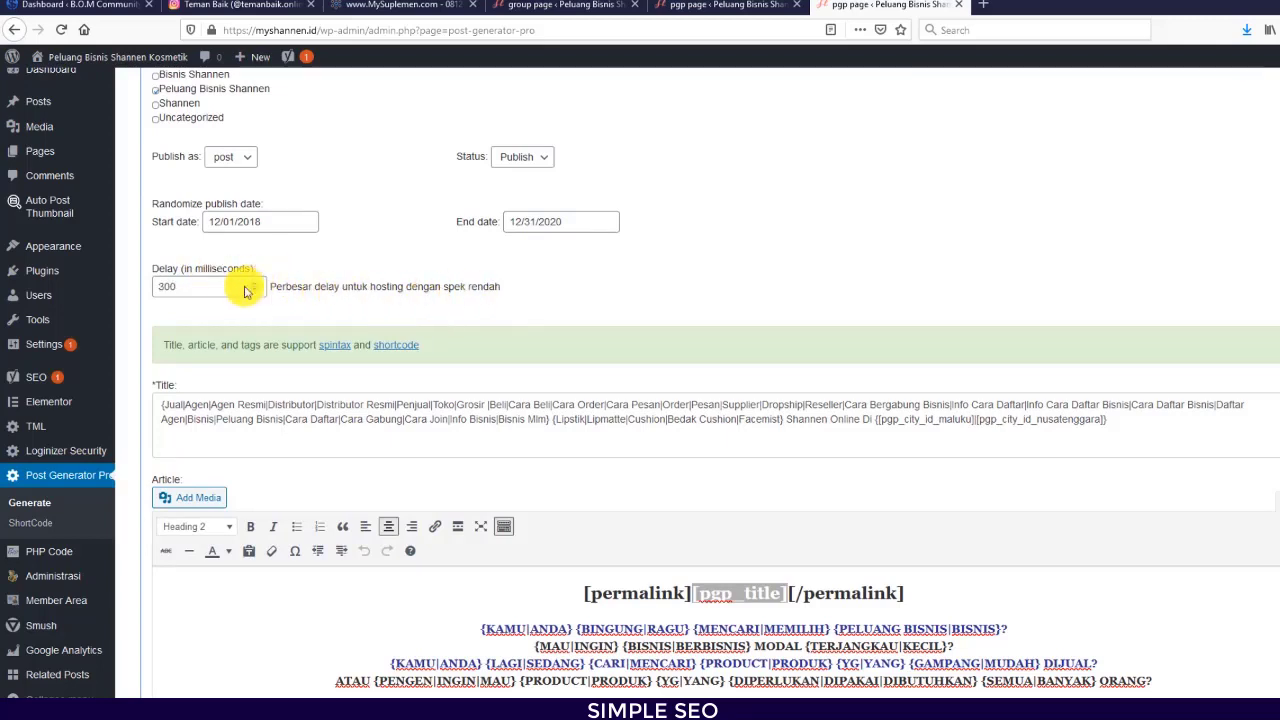
{"action": "double_click", "coordinate": [215, 289]}
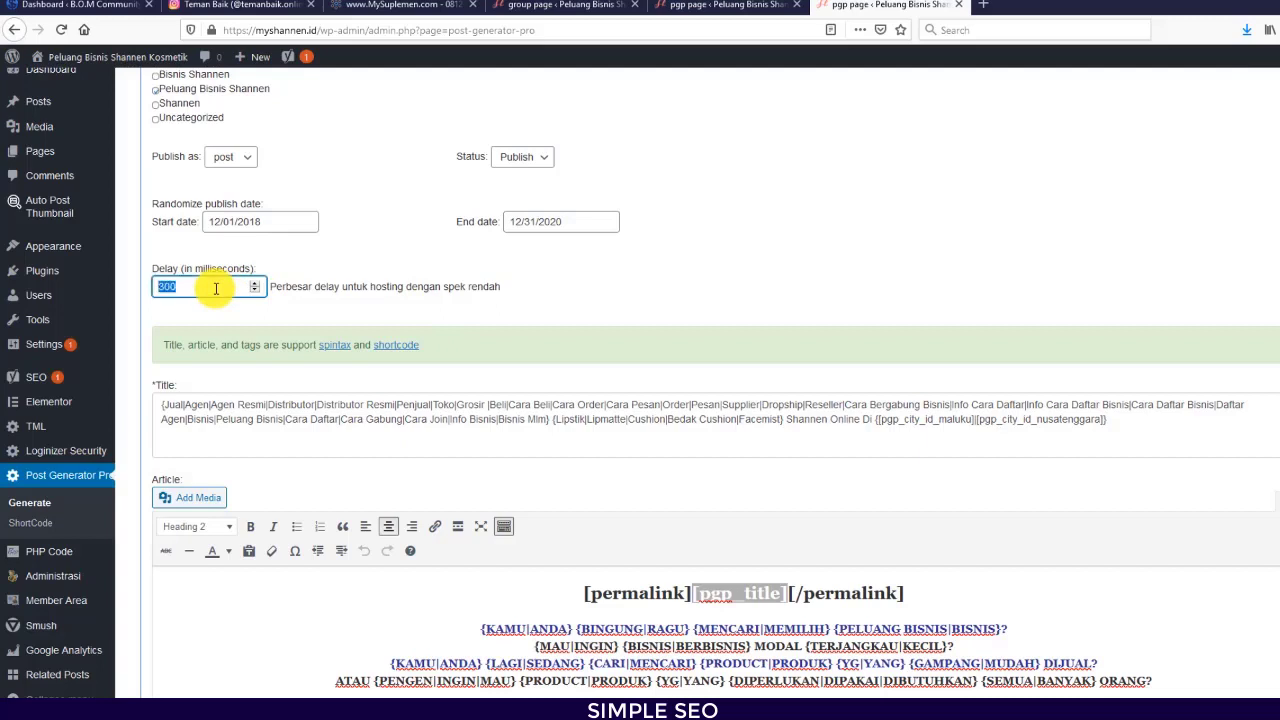
{"action": "left_click", "coordinate": [714, 302]}
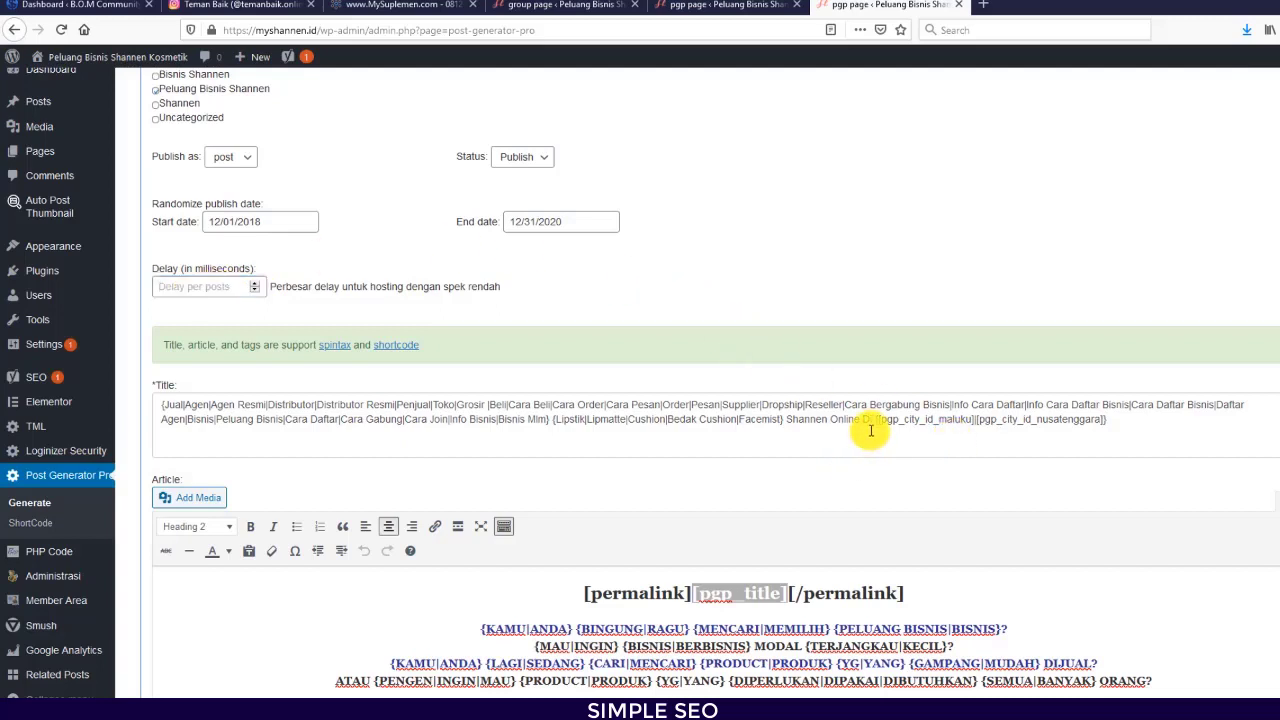
Step: Replace the Maluku and Nusa Tenggara city shortcodes at the end of the title spintax with [kalsel_kab] from the ShortCode list
{"action": "left_click_drag", "start_coordinate": [876, 421], "coordinate": [1135, 437]}
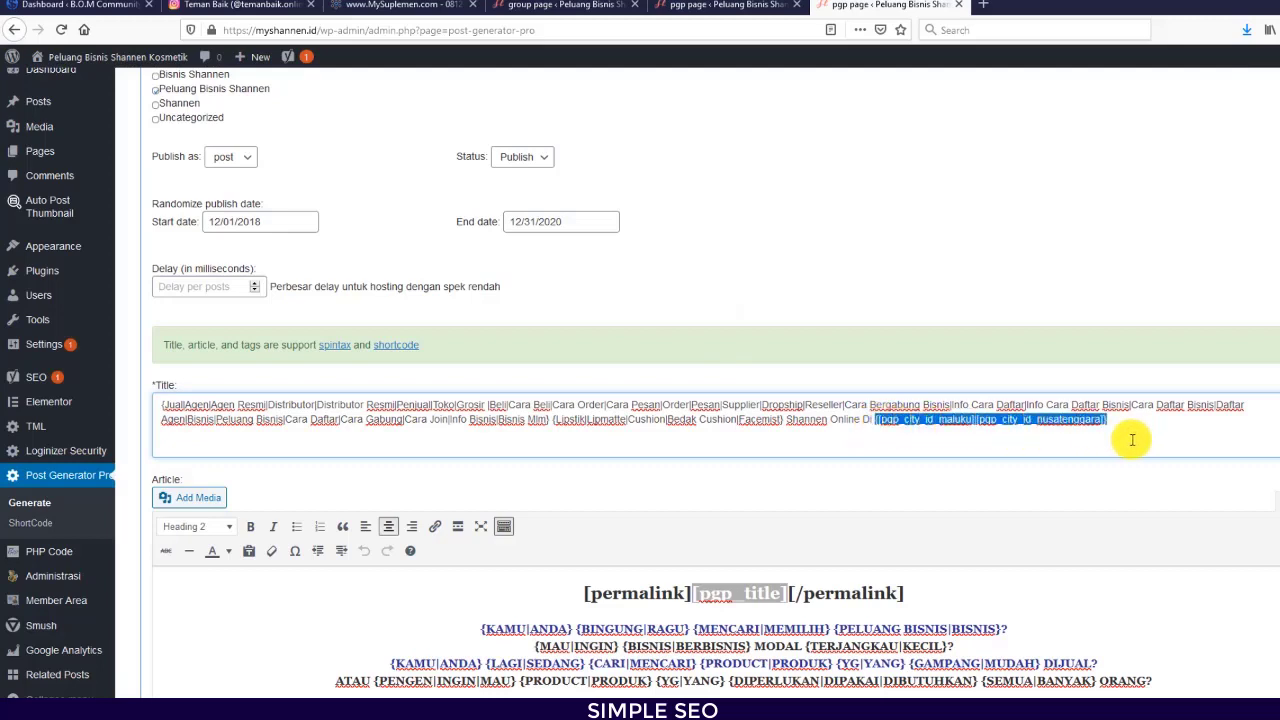
{"action": "key", "text": "ctrl+x"}
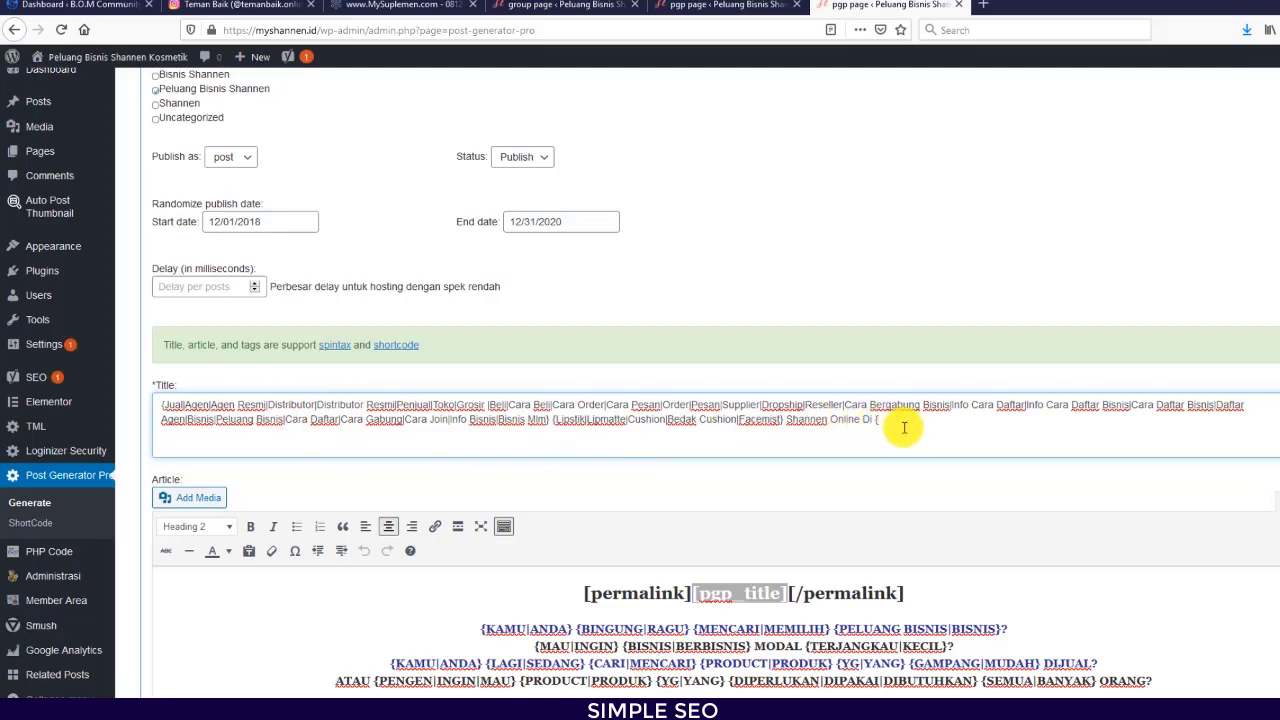
{"action": "left_click", "coordinate": [745, 6]}
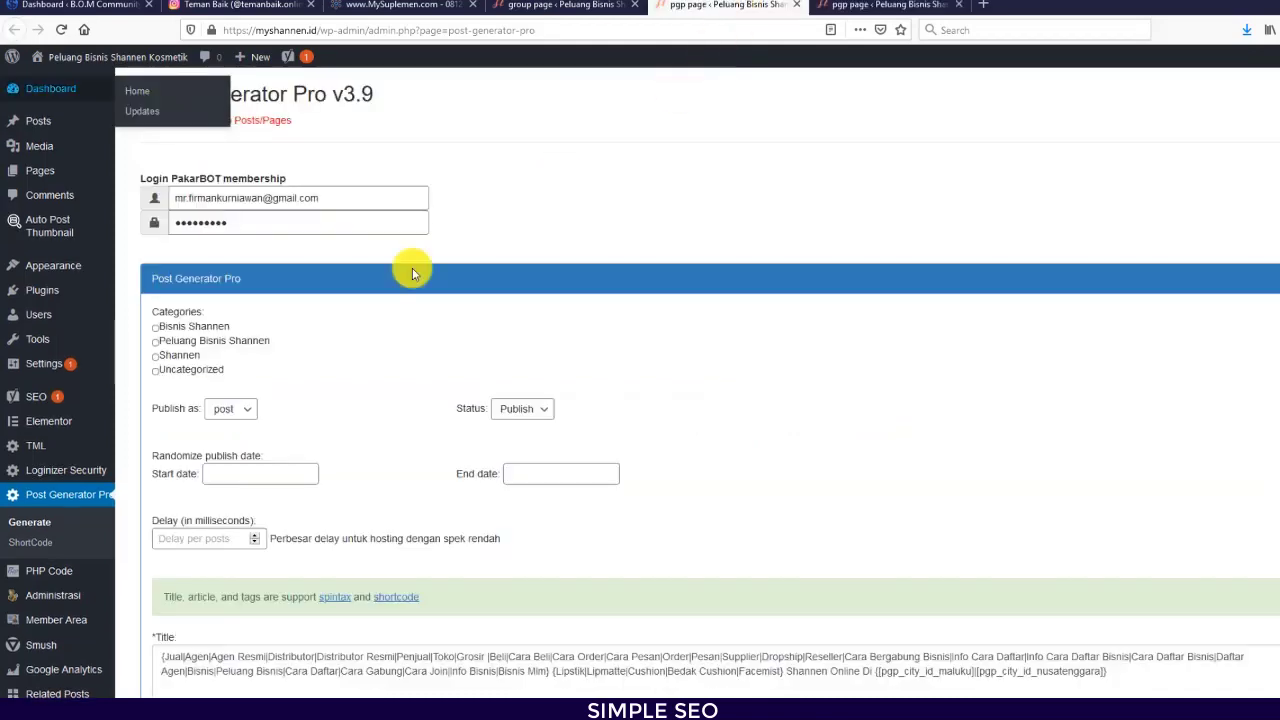
{"action": "left_click", "coordinate": [565, 6]}
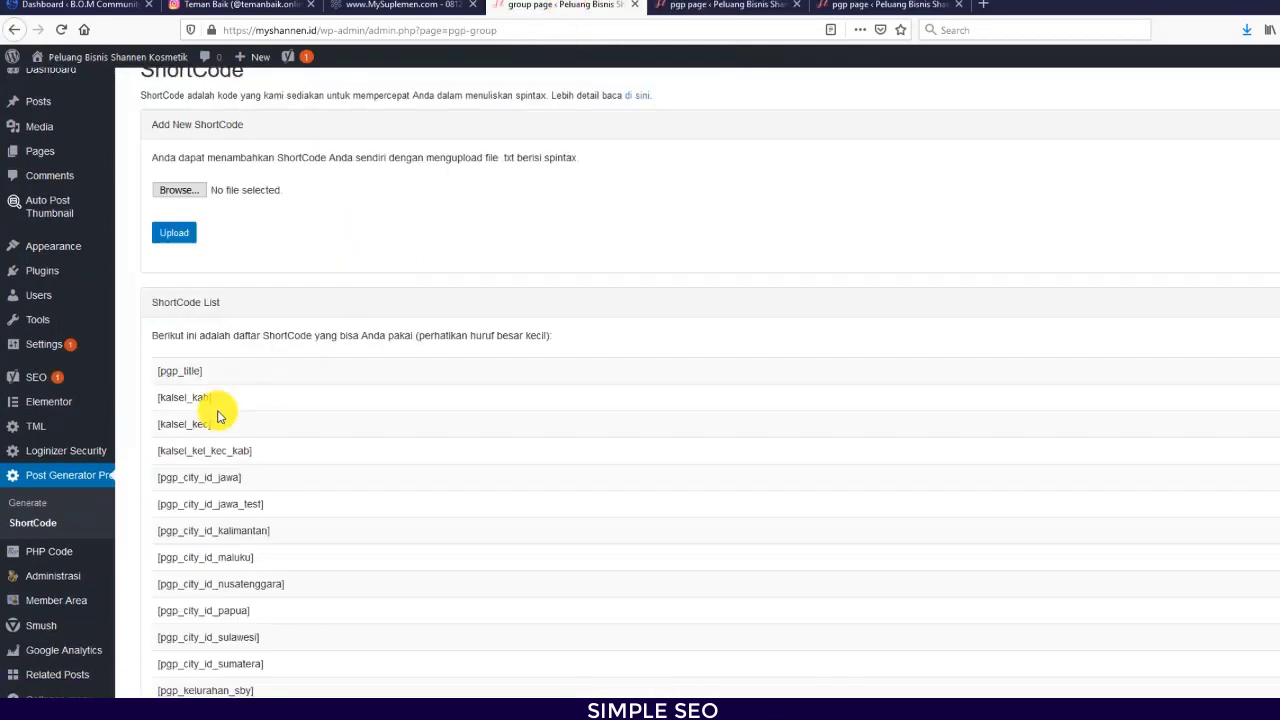
{"action": "triple_click", "coordinate": [185, 398]}
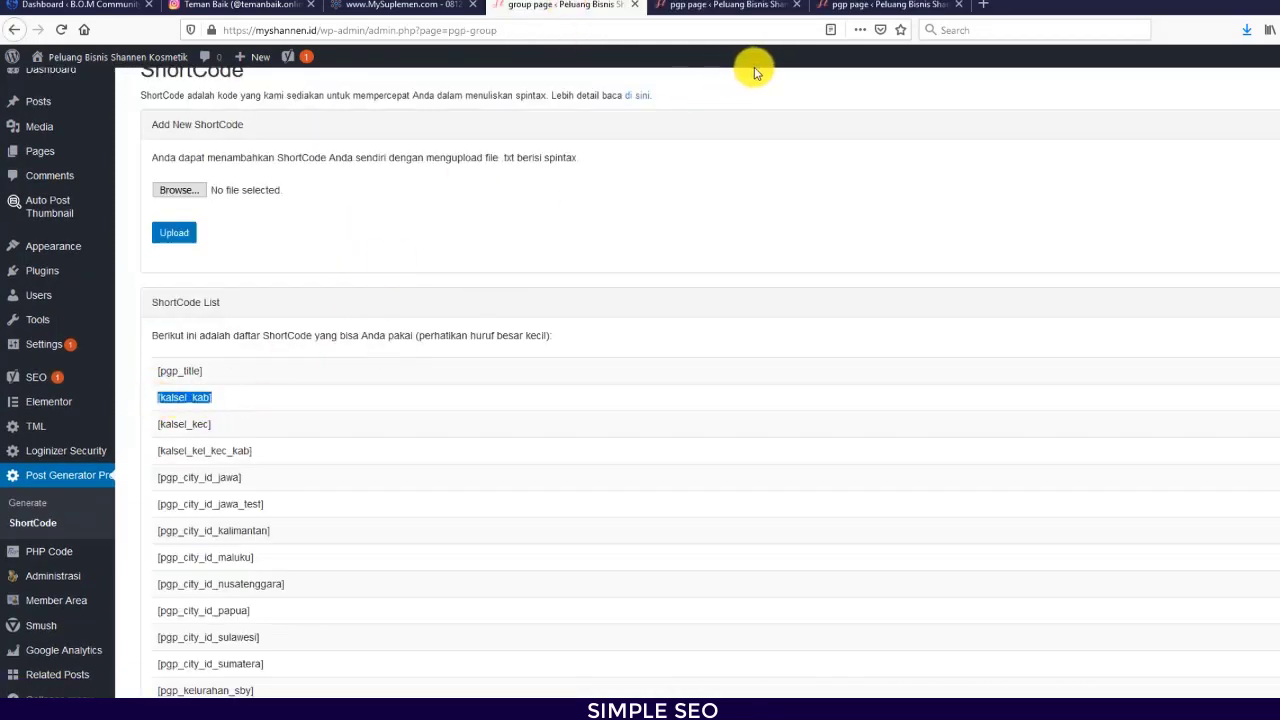
{"action": "left_click", "coordinate": [855, 6]}
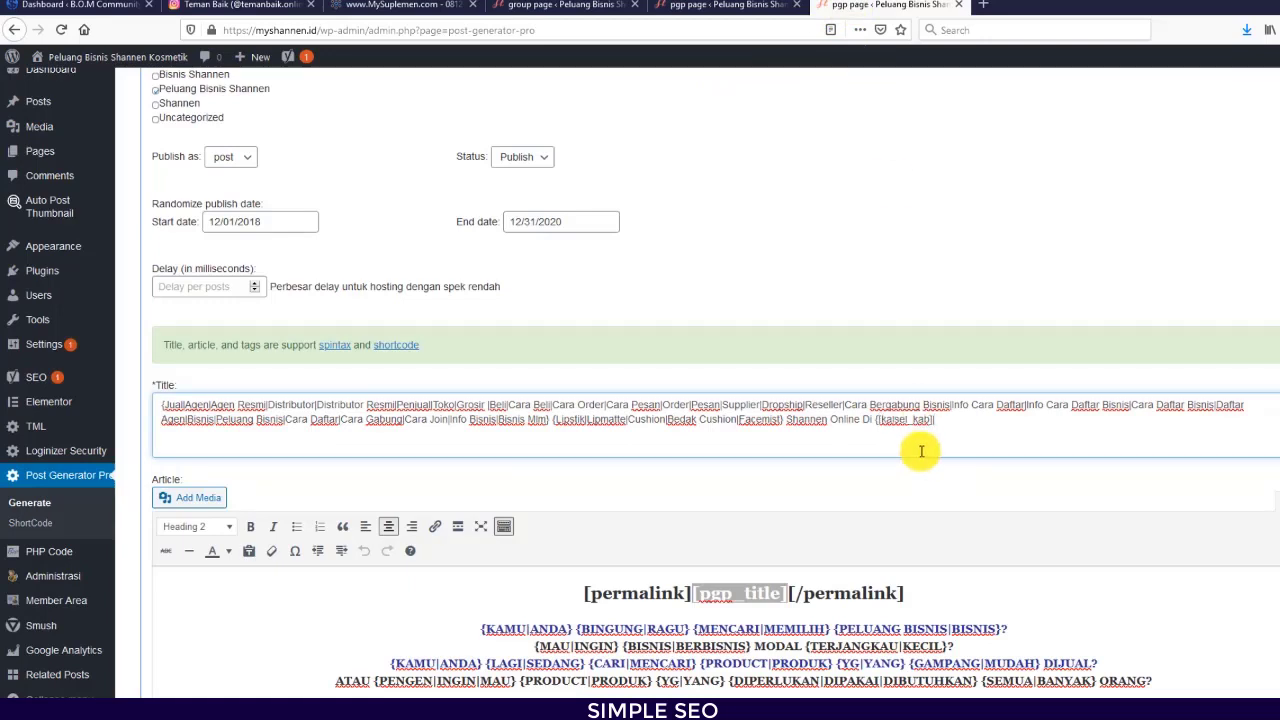
Step: Add [kalsel_kec] from the ShortCode list as the second location option, ending the title with {[kalsel_kab]|[kalsel_kec]}
{"action": "left_click", "coordinate": [575, 6]}
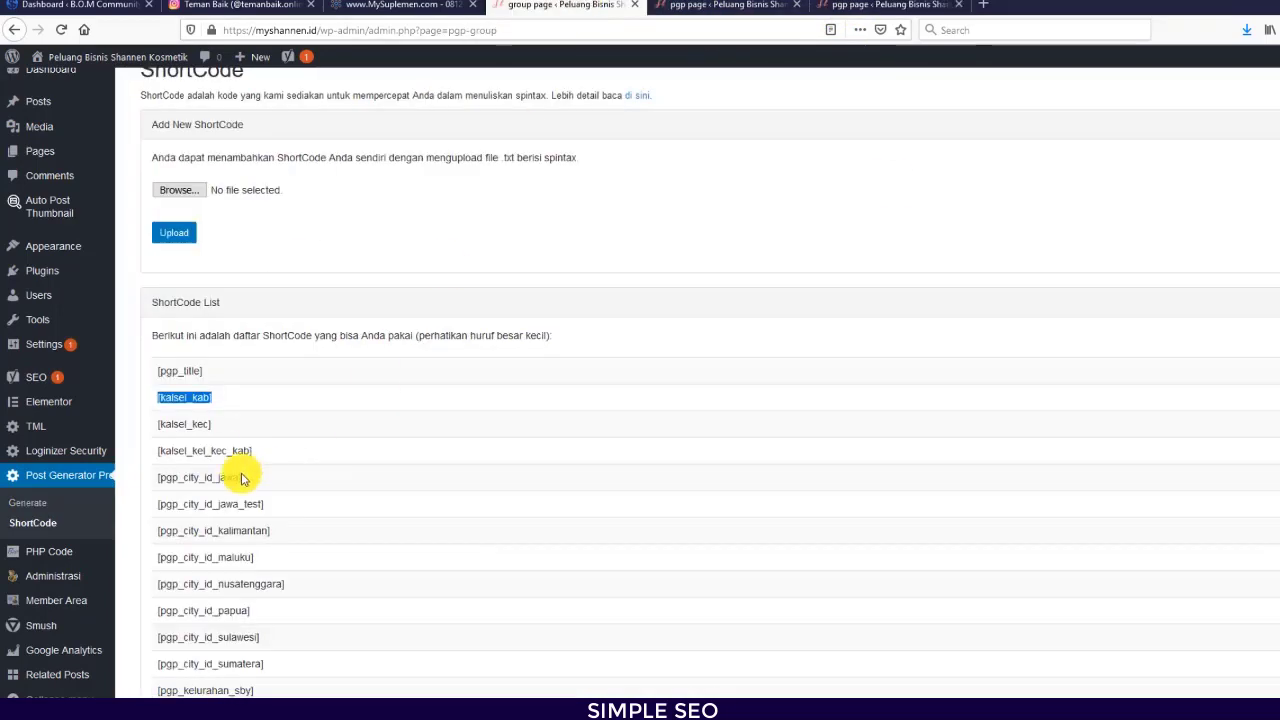
{"action": "left_click_drag", "start_coordinate": [190, 424], "coordinate": [228, 430]}
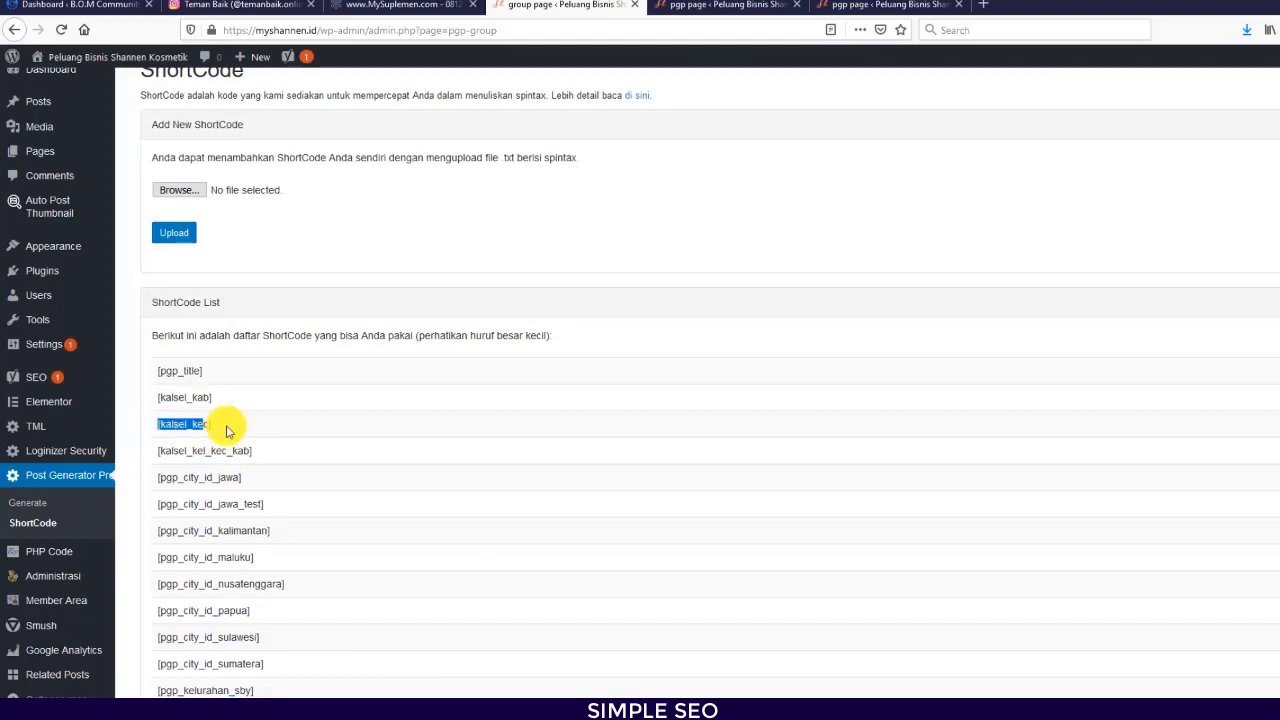
{"action": "left_click", "coordinate": [885, 6]}
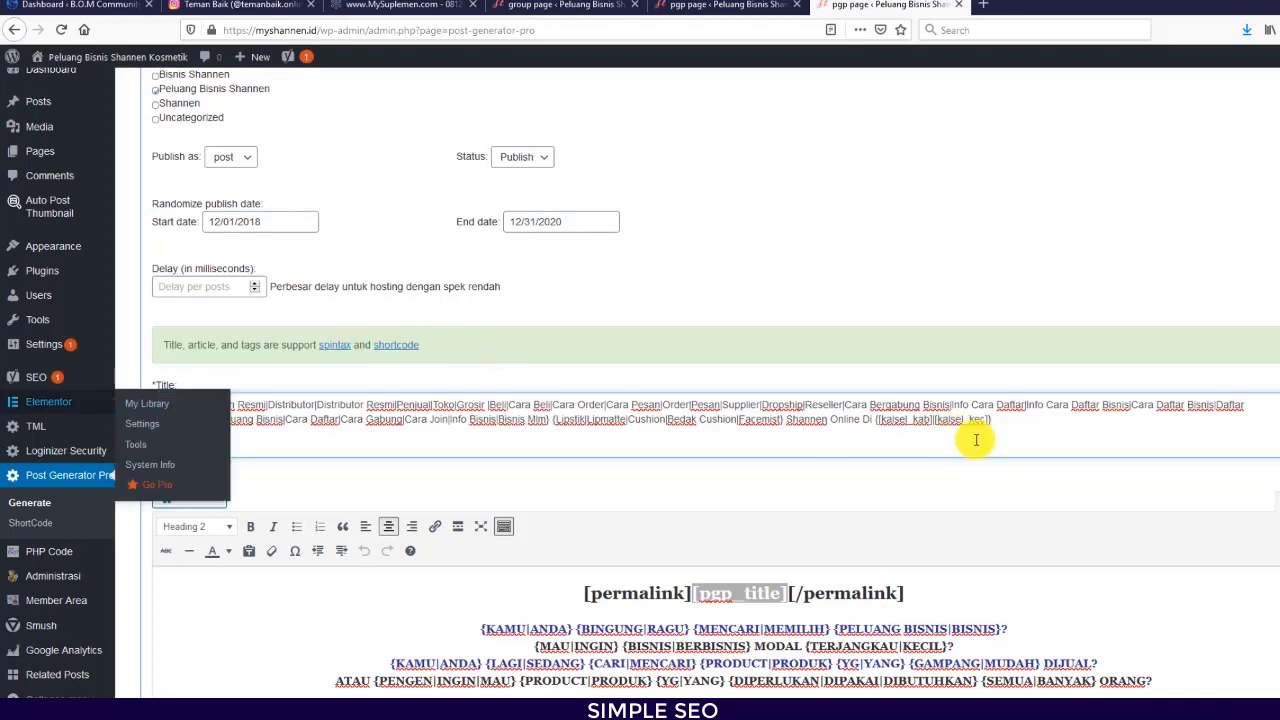
{"action": "left_click", "coordinate": [866, 420]}
{"action": "type", "text": "Di"}
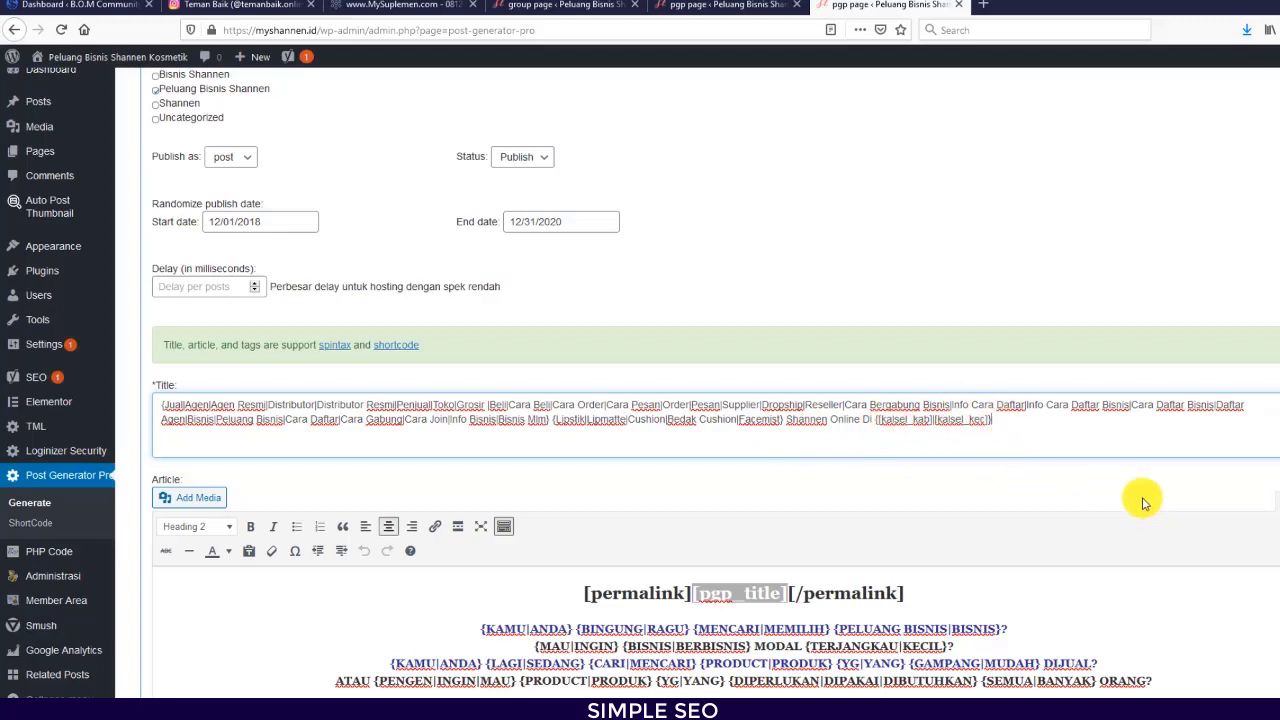
Step: Open the list of all posts in a new browser tab and review the generated posts' titles, categories and scheduled dates
{"action": "scroll", "coordinate": [700, 400], "scroll_direction": "up", "scroll_amount": 3}
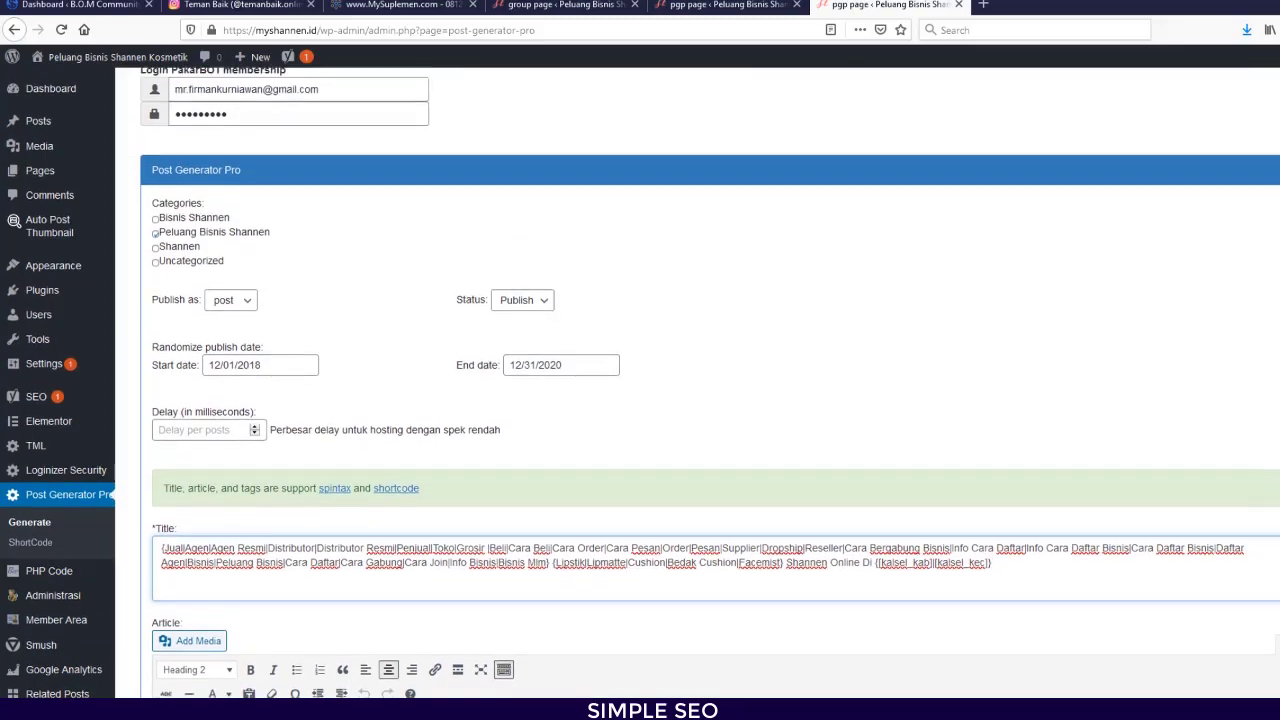
{"action": "scroll", "coordinate": [700, 400], "scroll_direction": "down", "scroll_amount": 3}
{"action": "scroll", "coordinate": [700, 400], "scroll_direction": "up", "scroll_amount": 5}
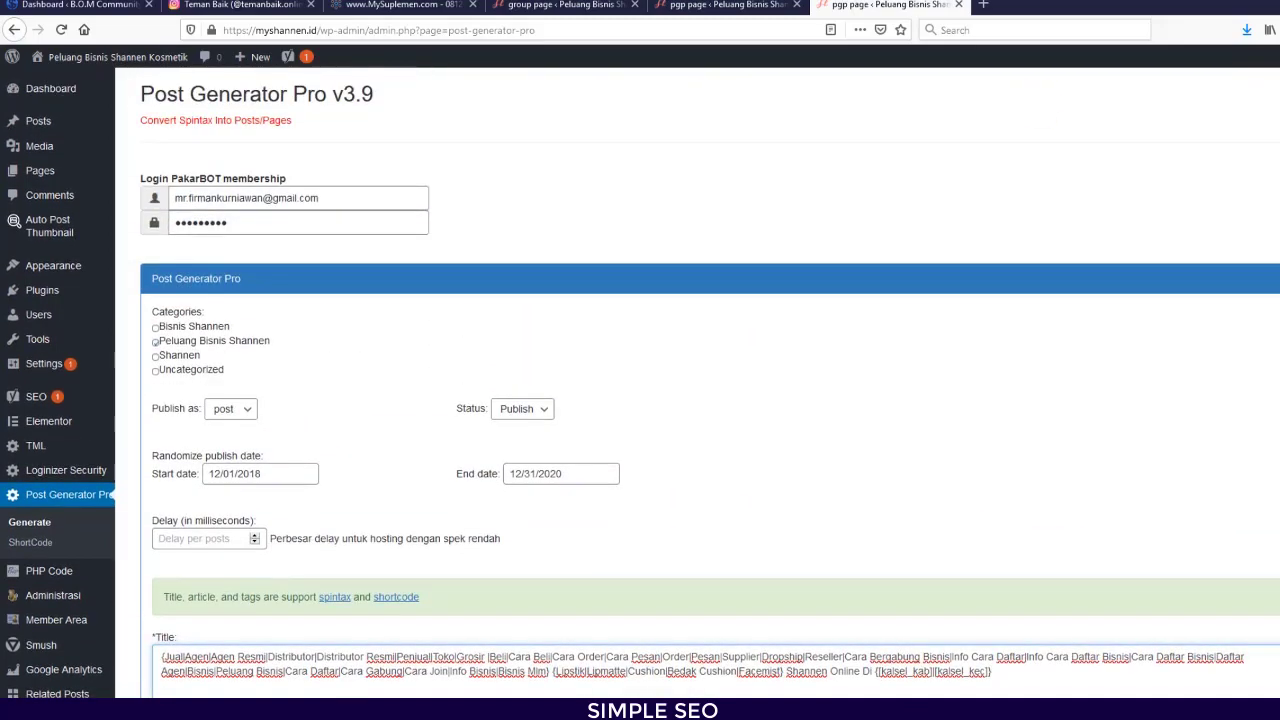
{"action": "mouse_move", "coordinate": [40, 118]}
{"action": "right_click", "coordinate": [136, 124]}
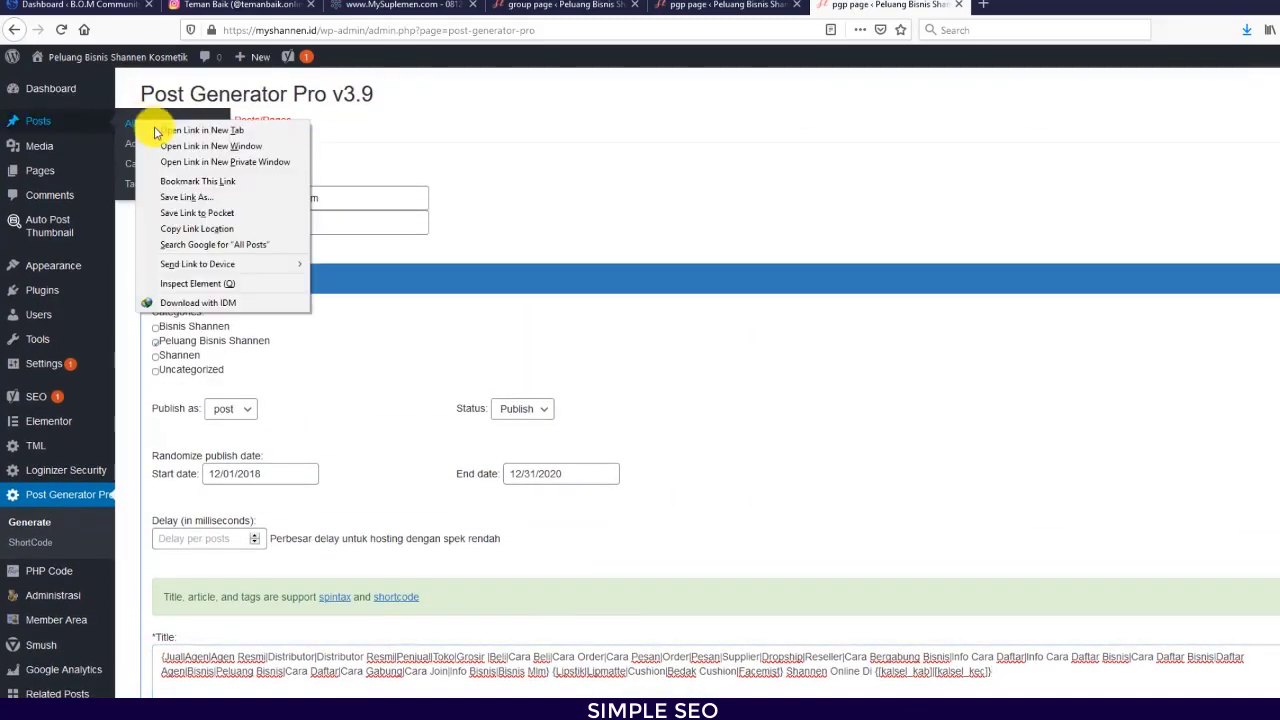
{"action": "left_click", "coordinate": [186, 128]}
{"action": "left_click", "coordinate": [1052, 6]}
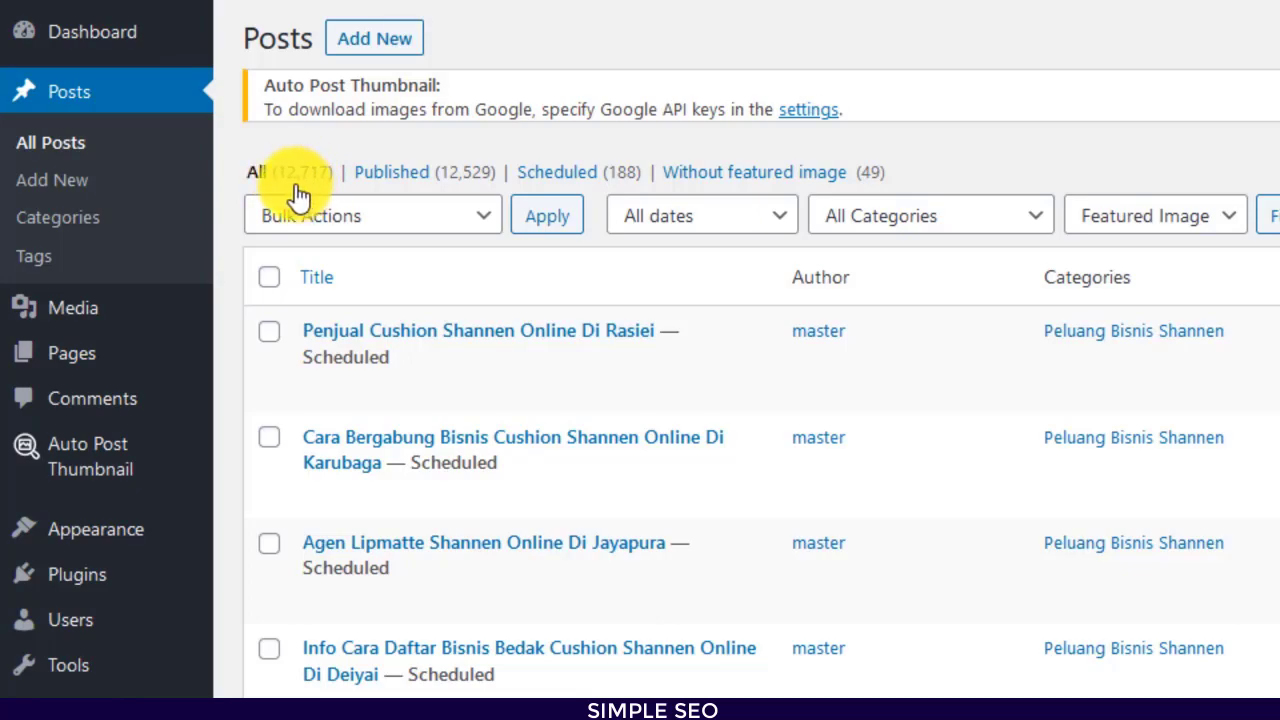
{"action": "scroll", "coordinate": [1260, 680], "scroll_direction": "down", "scroll_amount": 10}
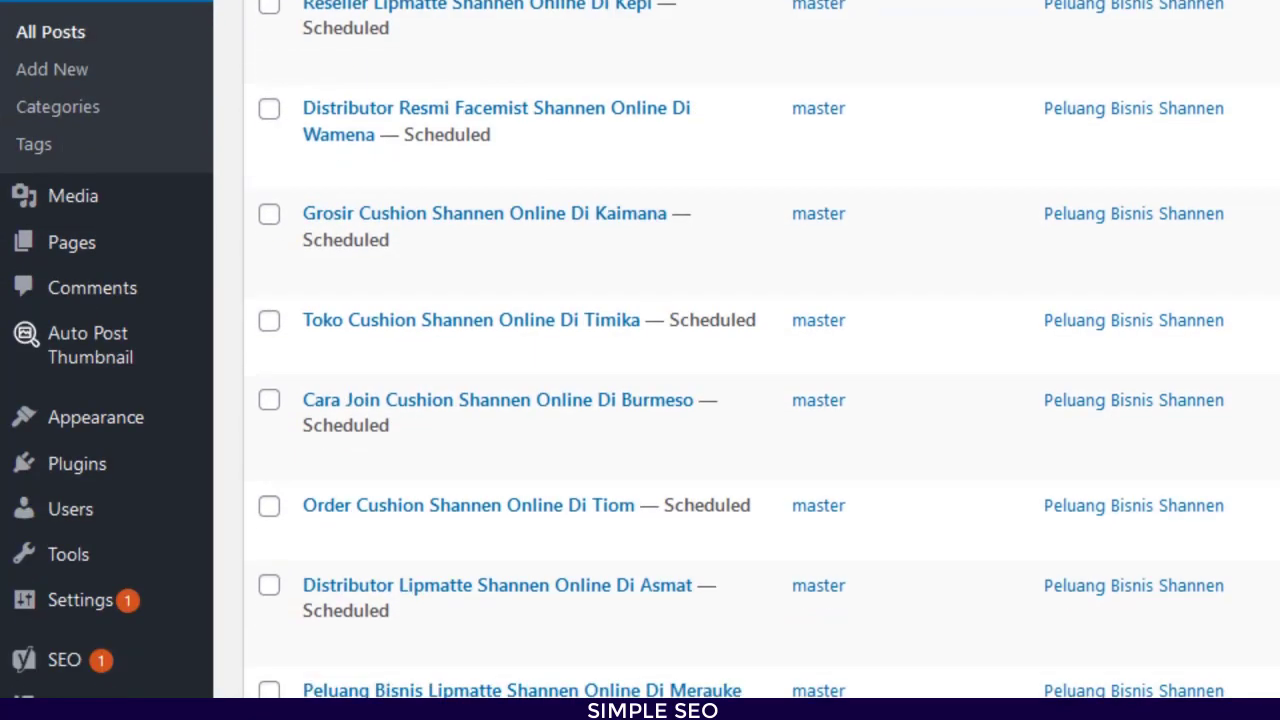
{"action": "scroll", "coordinate": [1260, 680], "scroll_direction": "up", "scroll_amount": 8}
{"action": "scroll", "coordinate": [1115, 632], "scroll_direction": "up", "scroll_amount": 3}
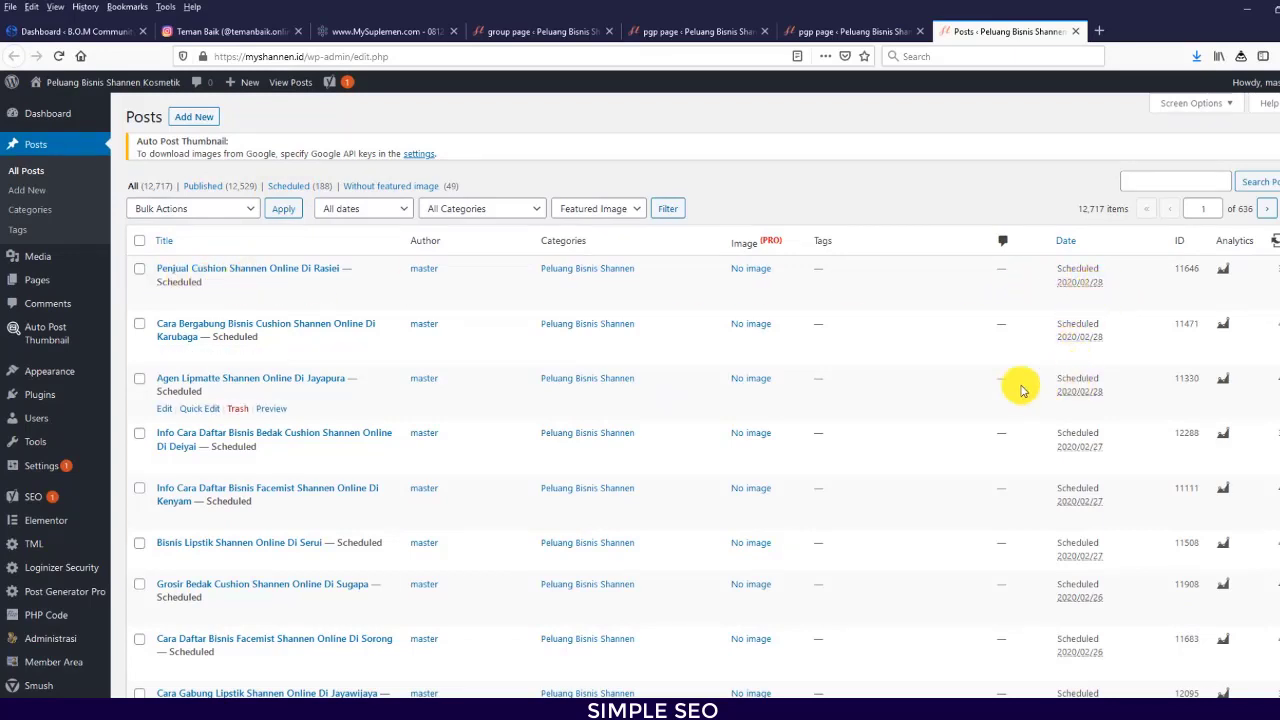
Step: Compare the existing posts list with the generator form's category, publish date range and title spintax before publishing
{"action": "left_click", "coordinate": [845, 31]}
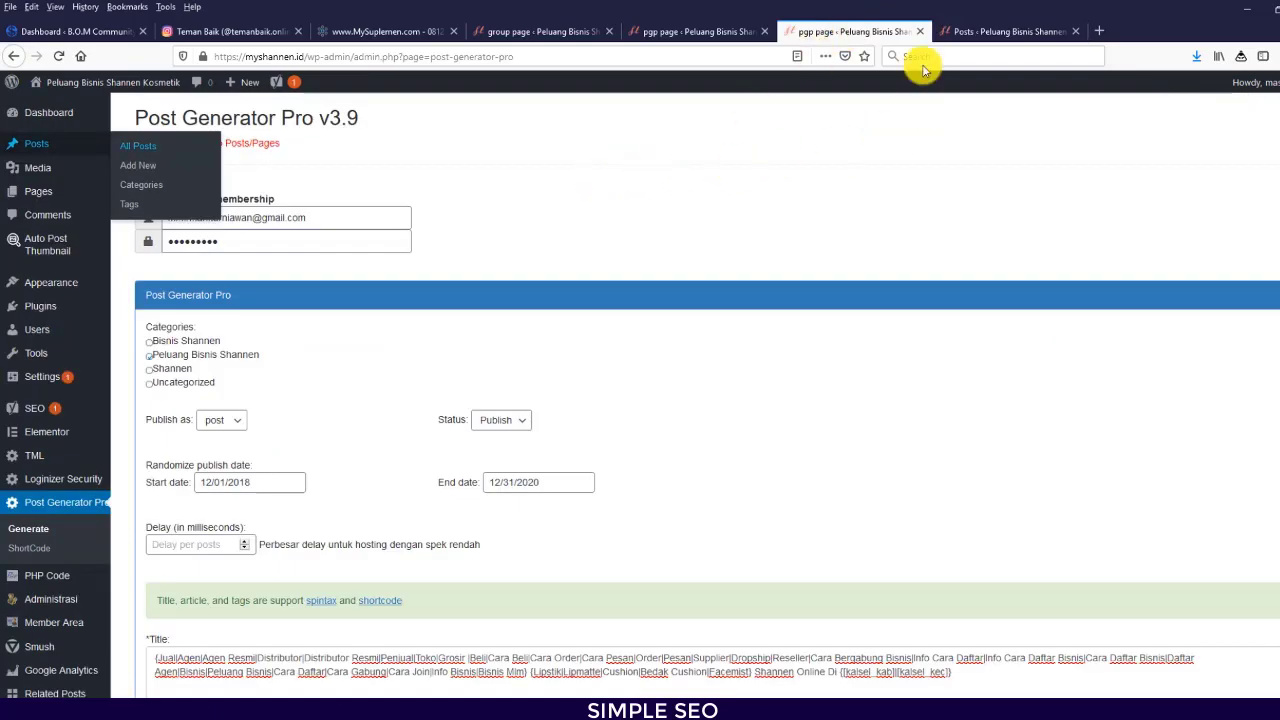
{"action": "left_click", "coordinate": [972, 32]}
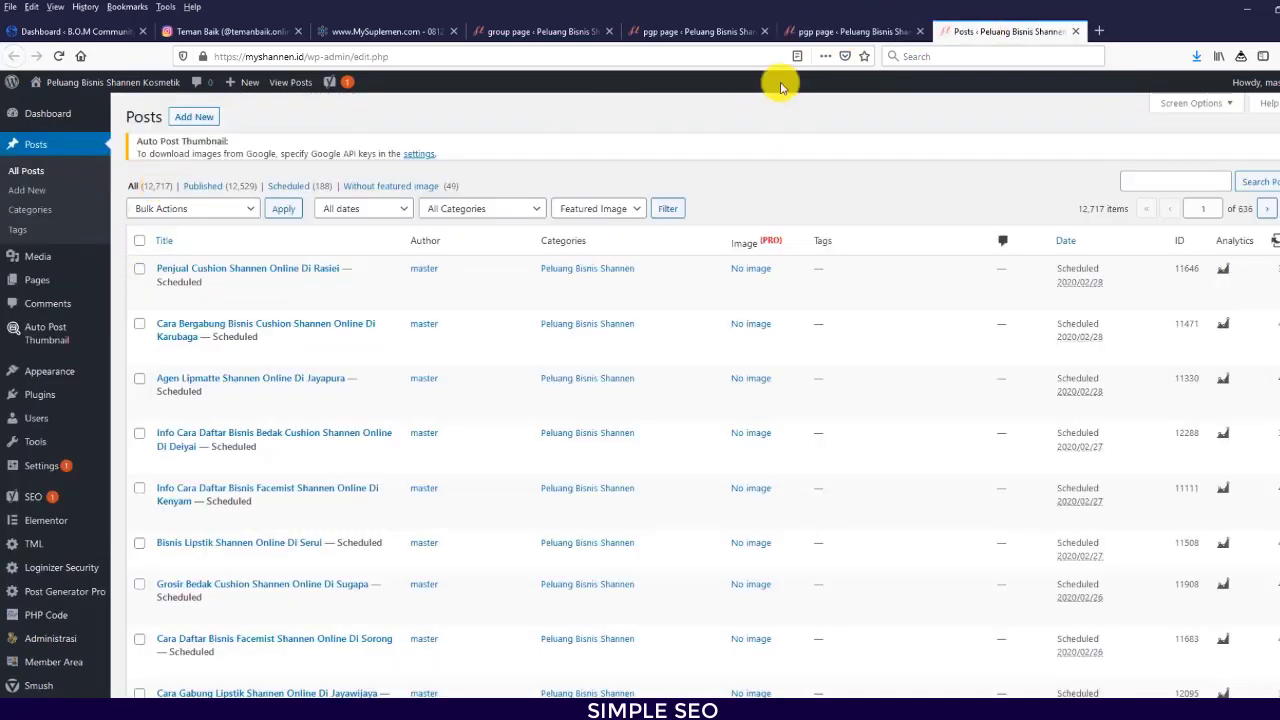
{"action": "left_click", "coordinate": [852, 31]}
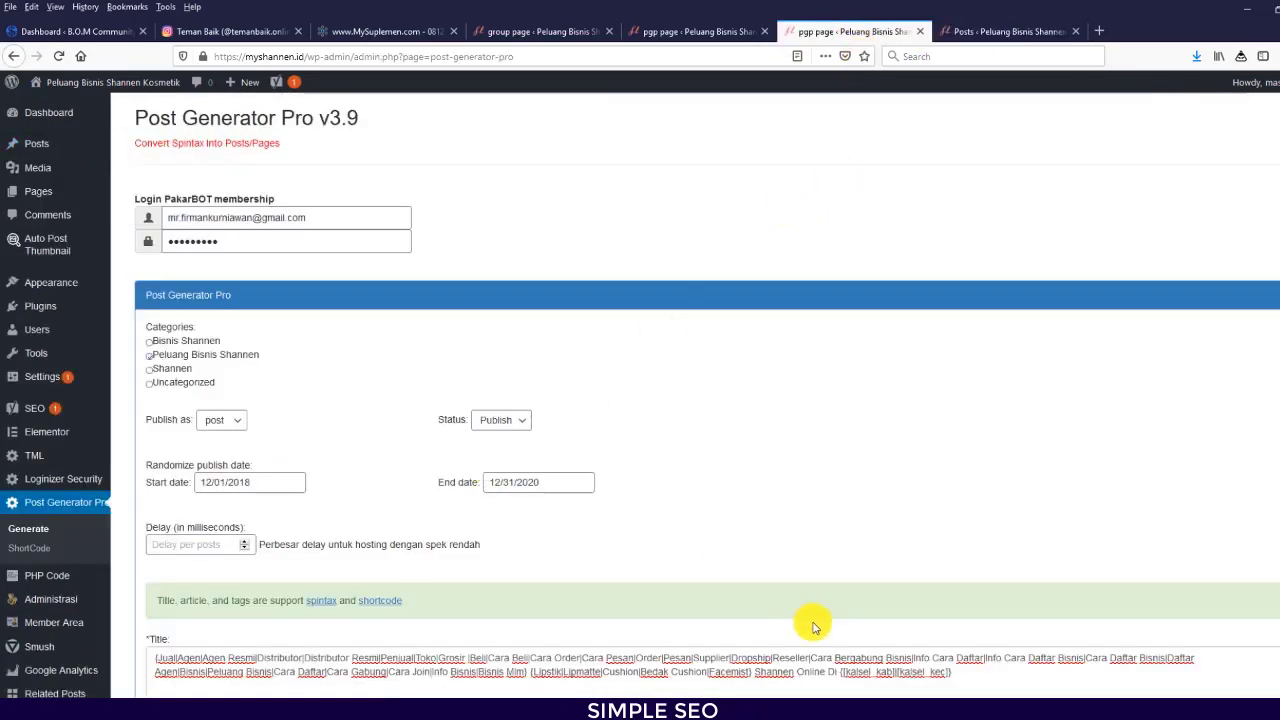
{"action": "scroll", "coordinate": [814, 623], "scroll_direction": "down", "scroll_amount": 2}
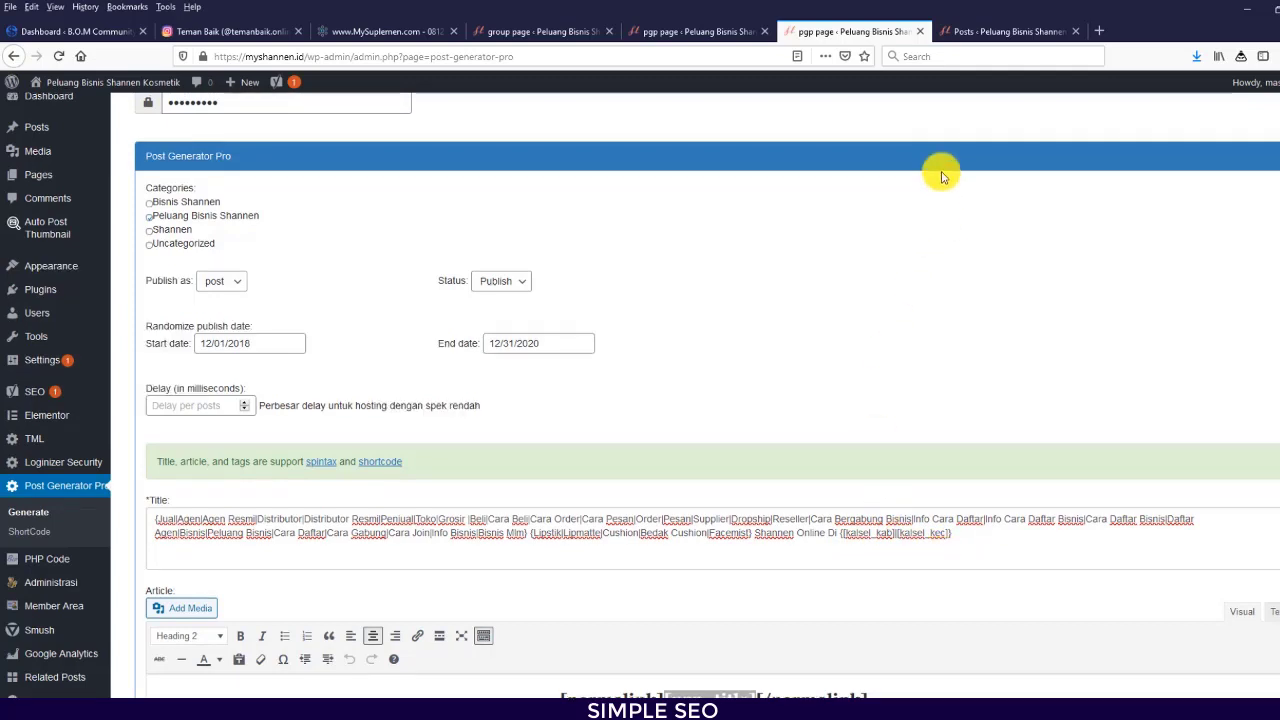
{"action": "scroll", "coordinate": [943, 171], "scroll_direction": "up", "scroll_amount": 2}
{"action": "left_click", "coordinate": [1008, 30]}
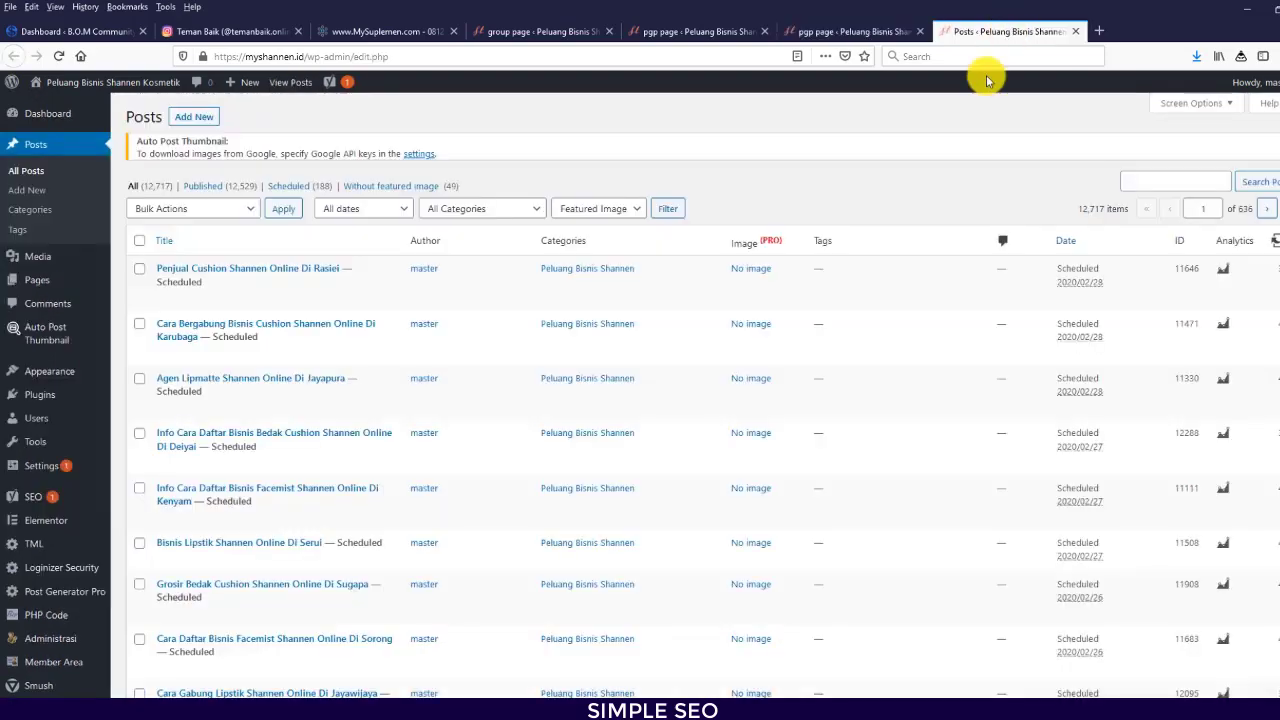
Step: Spin and publish the South Kalimantan posts from the generator form, and check the publishing progress and the newly generated posts in the list
{"action": "left_click", "coordinate": [870, 31]}
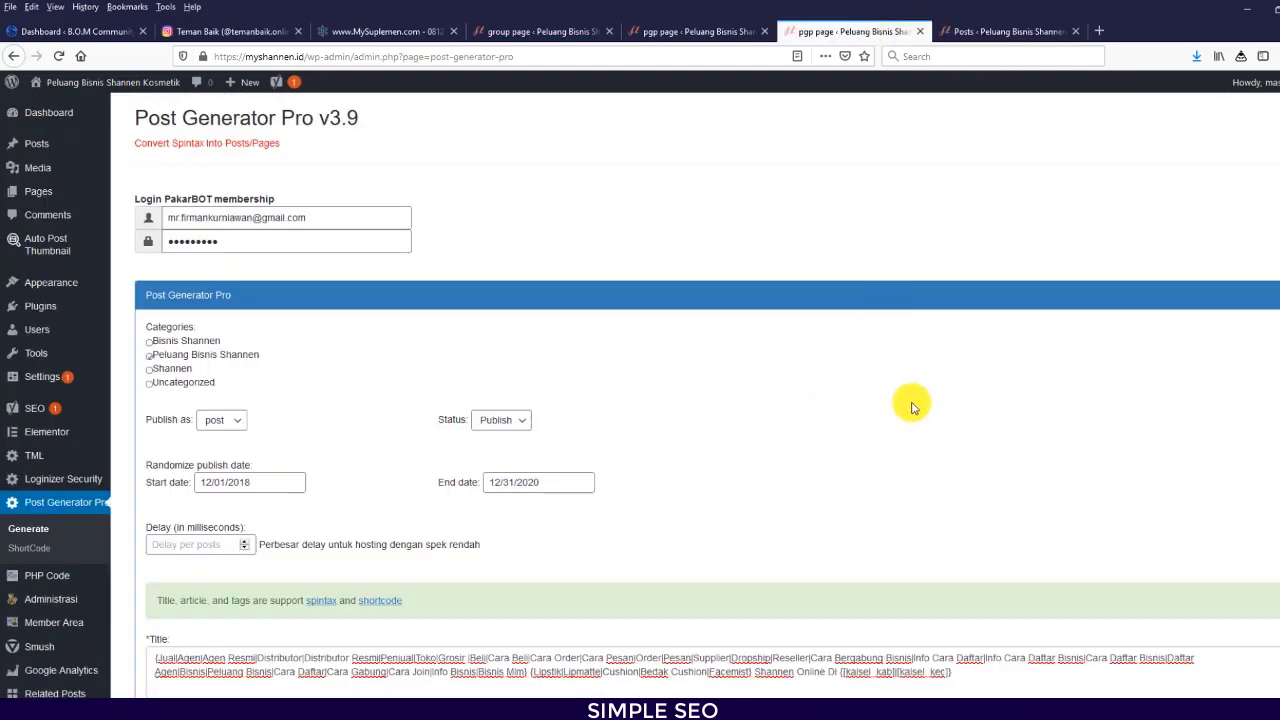
{"action": "scroll", "coordinate": [904, 412], "scroll_direction": "down", "scroll_amount": 3}
{"action": "scroll", "coordinate": [904, 420], "scroll_direction": "down", "scroll_amount": 6}
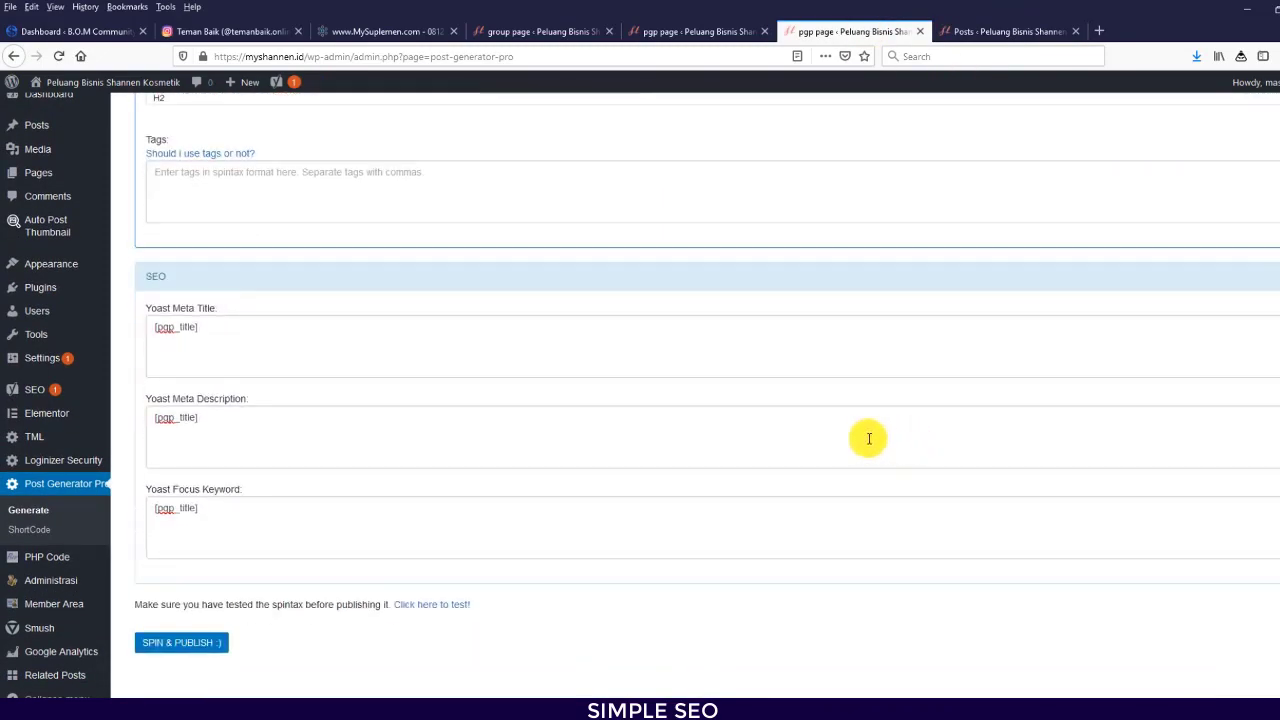
{"action": "left_click", "coordinate": [172, 649]}
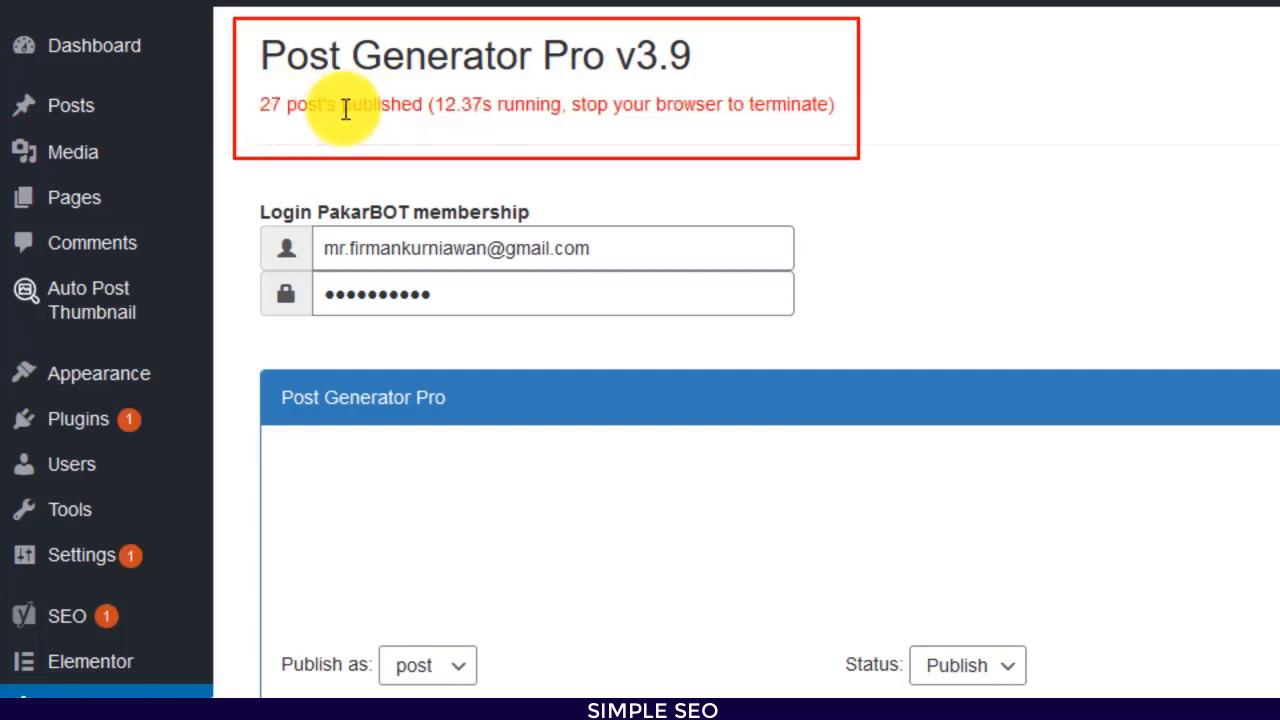
{"action": "left_click_drag", "start_coordinate": [251, 107], "coordinate": [408, 108]}
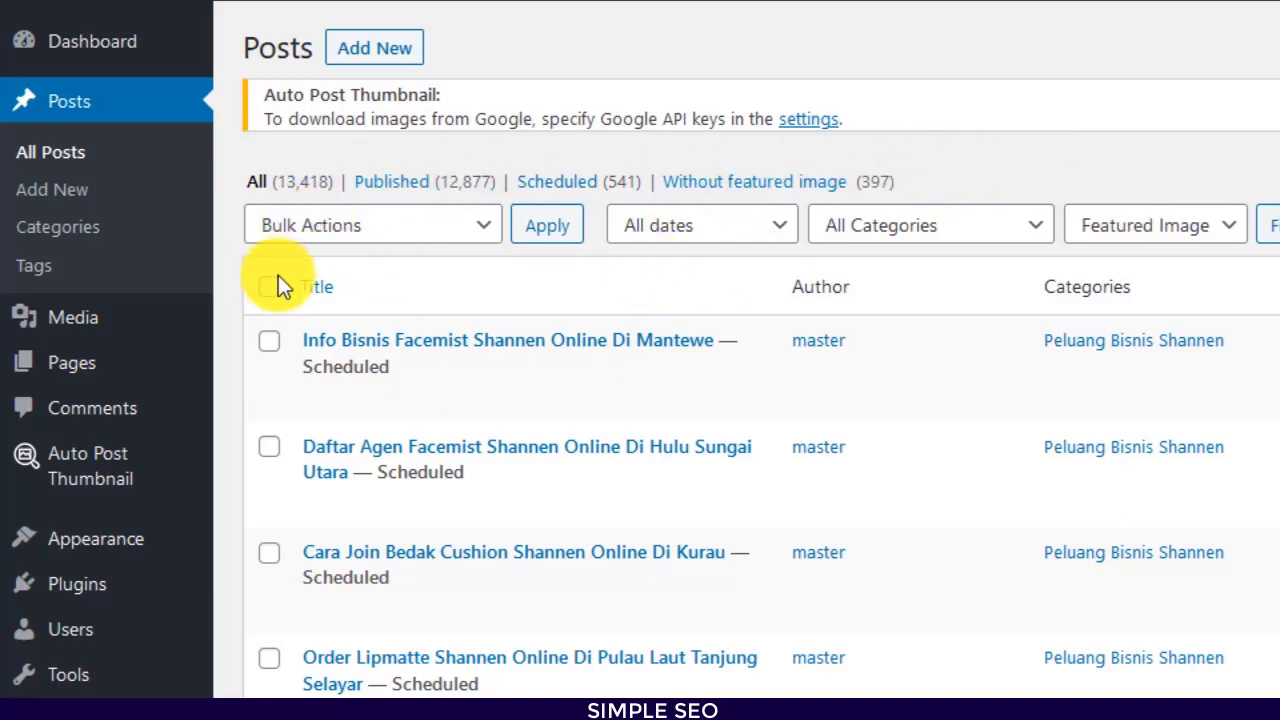
{"action": "mouse_move", "coordinate": [363, 343]}
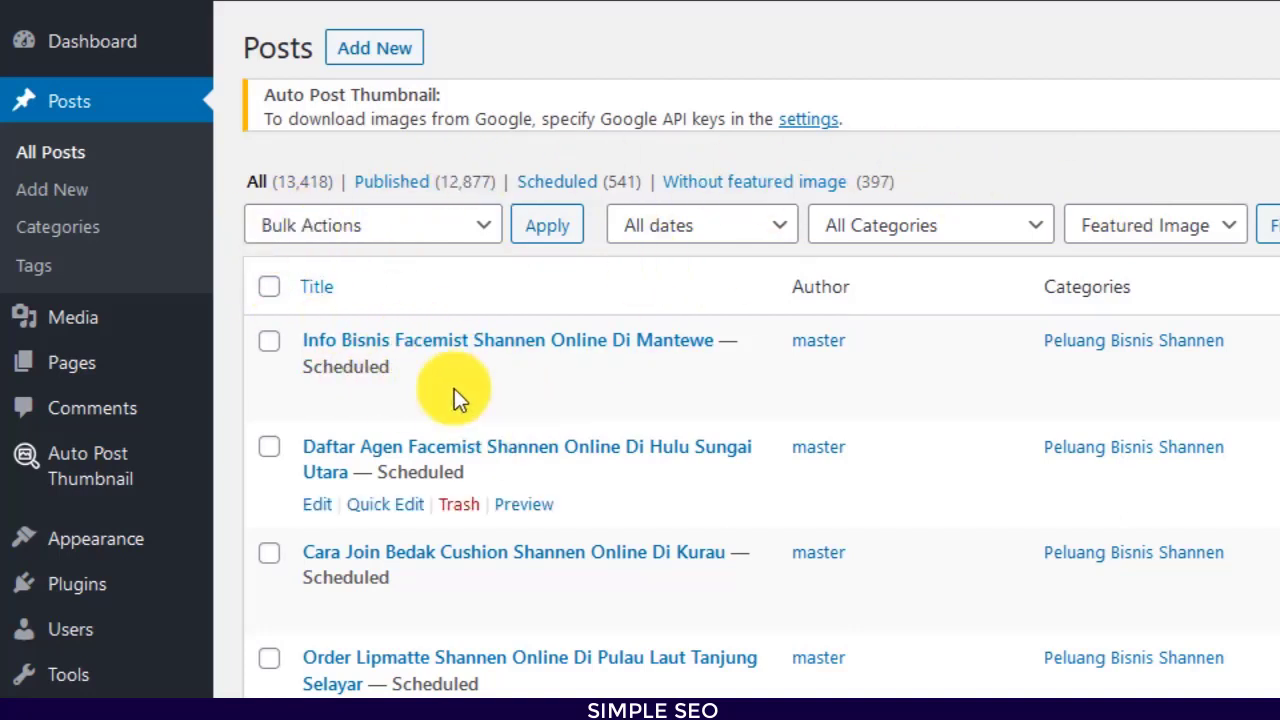